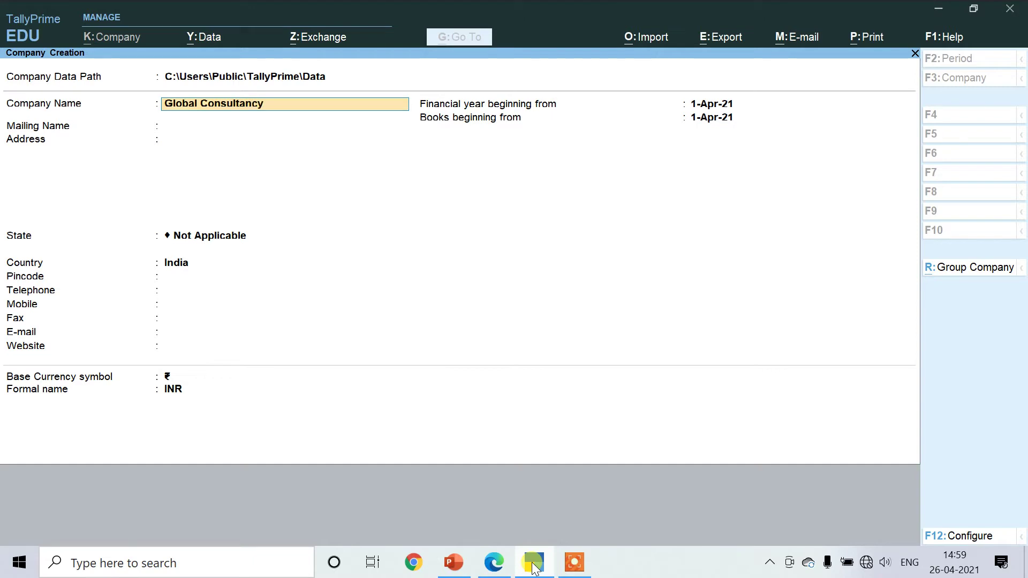
# Step: Enter Global Consultancy Services as both the company name and mailing name, and fill in the company's address
pyautogui.write('rvices')
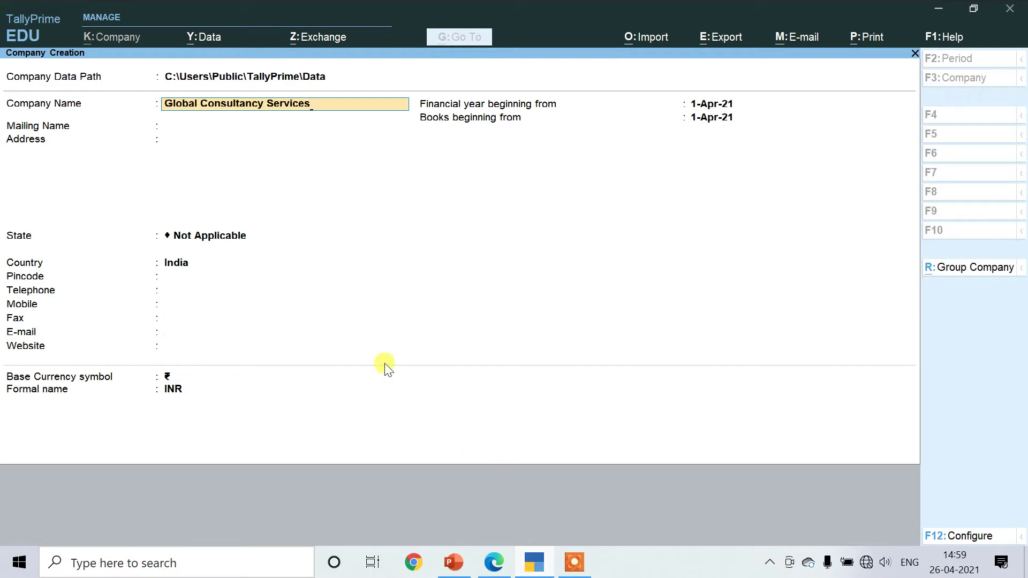
pyautogui.press('Return')
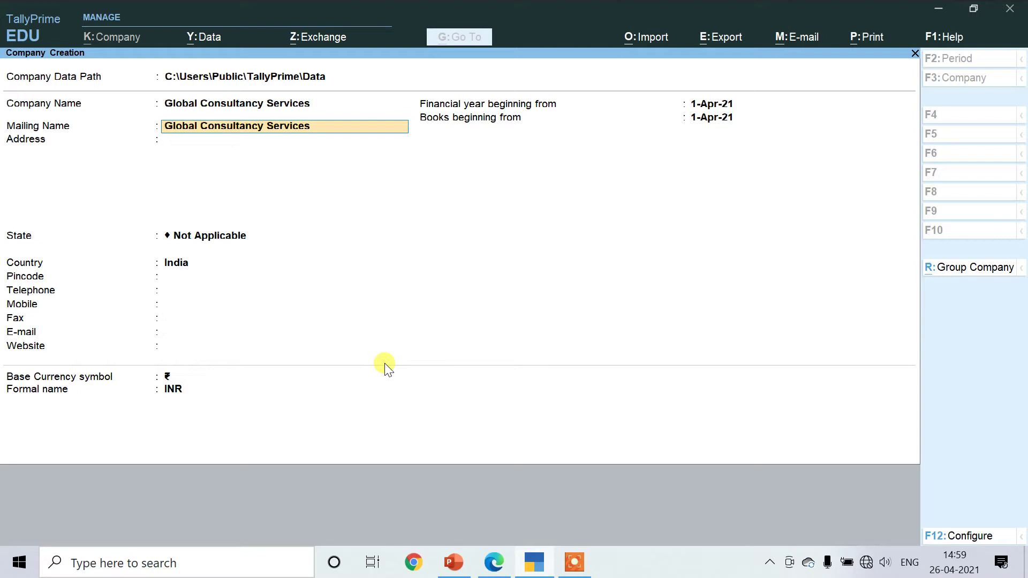
pyautogui.press('Return')
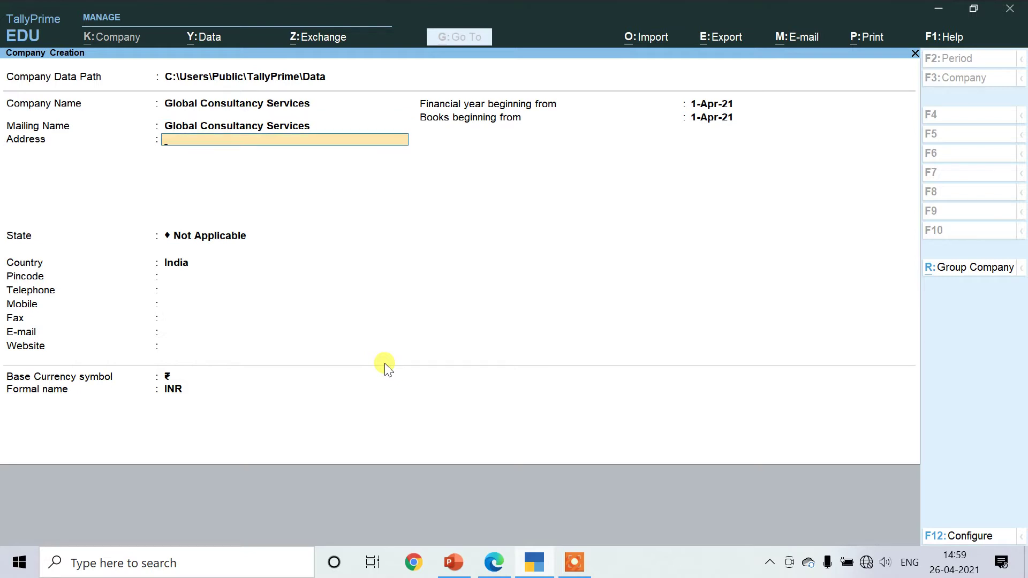
pyautogui.write('Gonda')
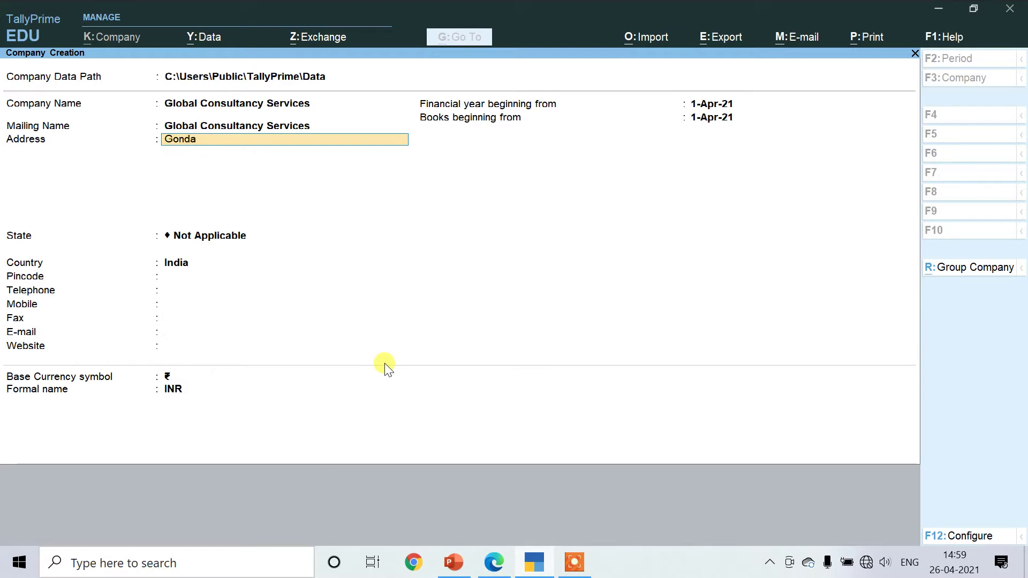
pyautogui.press('Return')
pyautogui.press('Return')
# Step: Select Uttar Pradesh as the company's state
pyautogui.write('Ut')
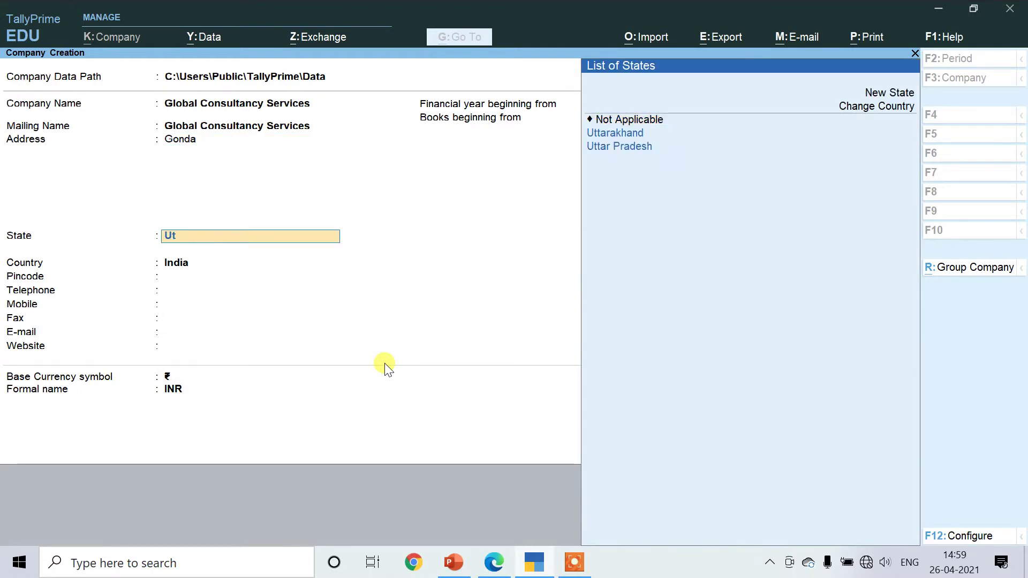
pyautogui.press('Down')
pyautogui.press('Down')
pyautogui.press('Return')
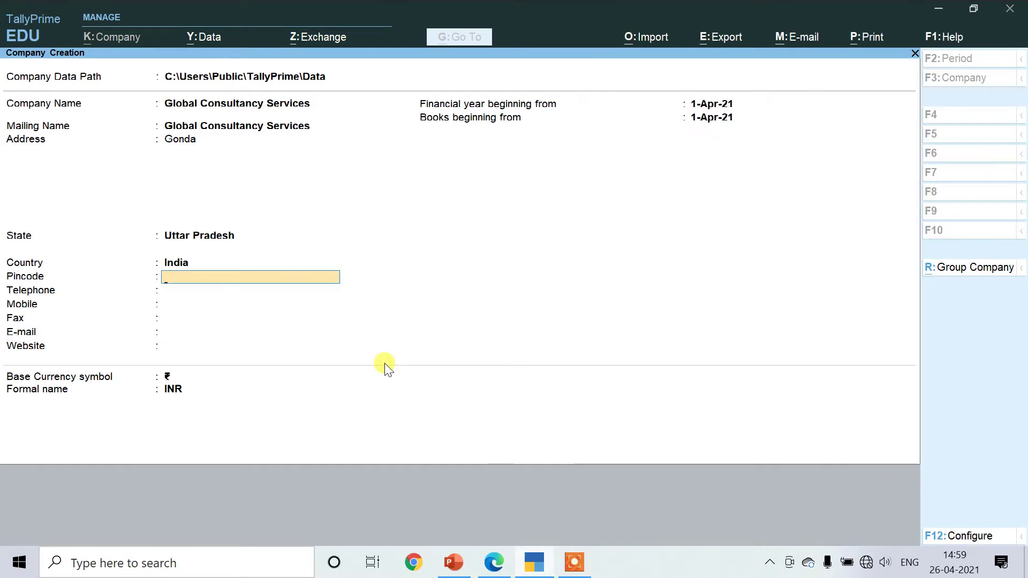
# Step: Leave the contact details blank, accept 1-Apr-21 for both start dates and INR as the currency, and create the company
pyautogui.press('Return')
pyautogui.press('Return')
pyautogui.press('Return')
pyautogui.press('Return')
pyautogui.press('Return')
pyautogui.press('Return')
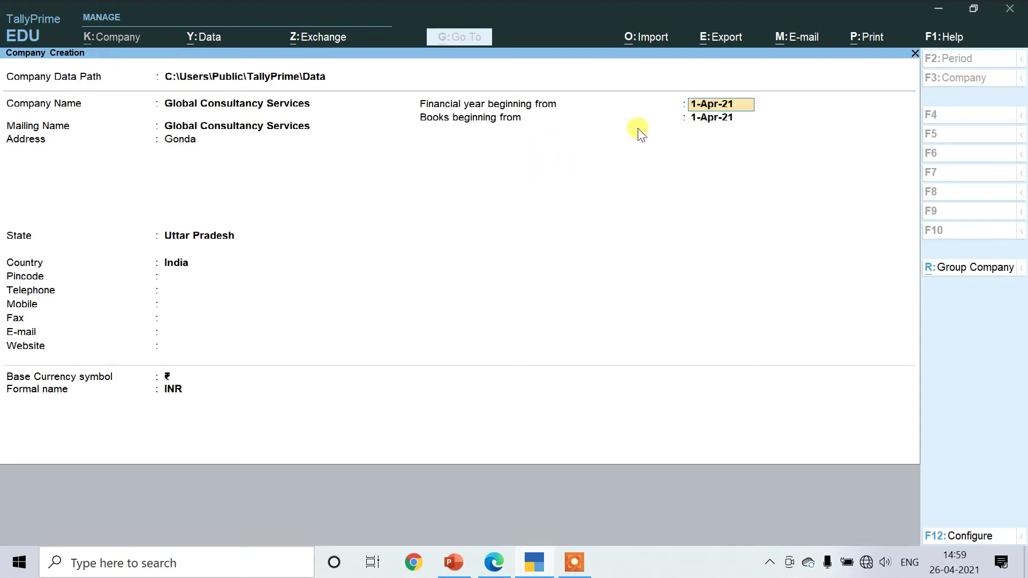
pyautogui.press('Return')
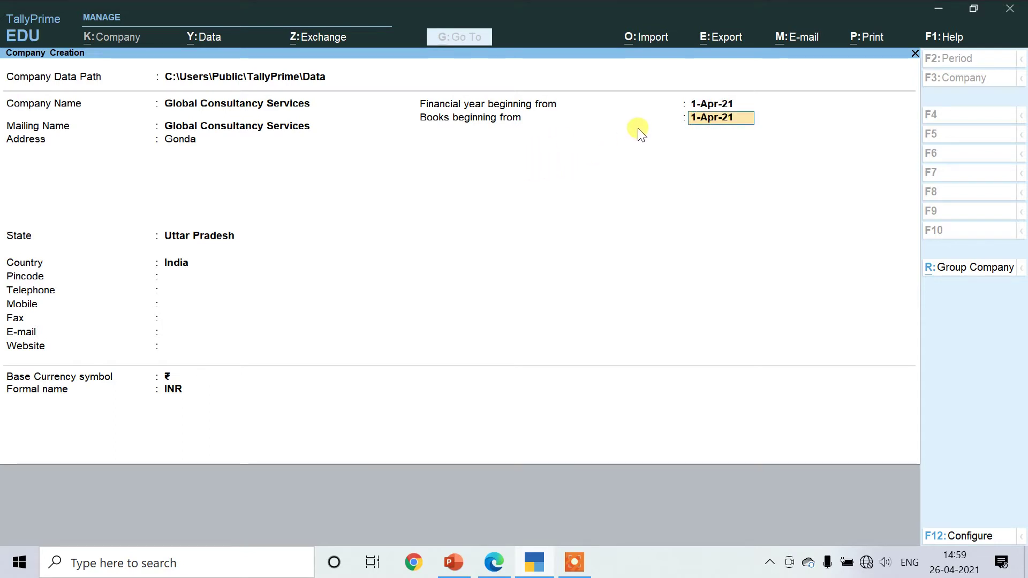
pyautogui.press('Return')
pyautogui.press('Return')
pyautogui.press('Return')
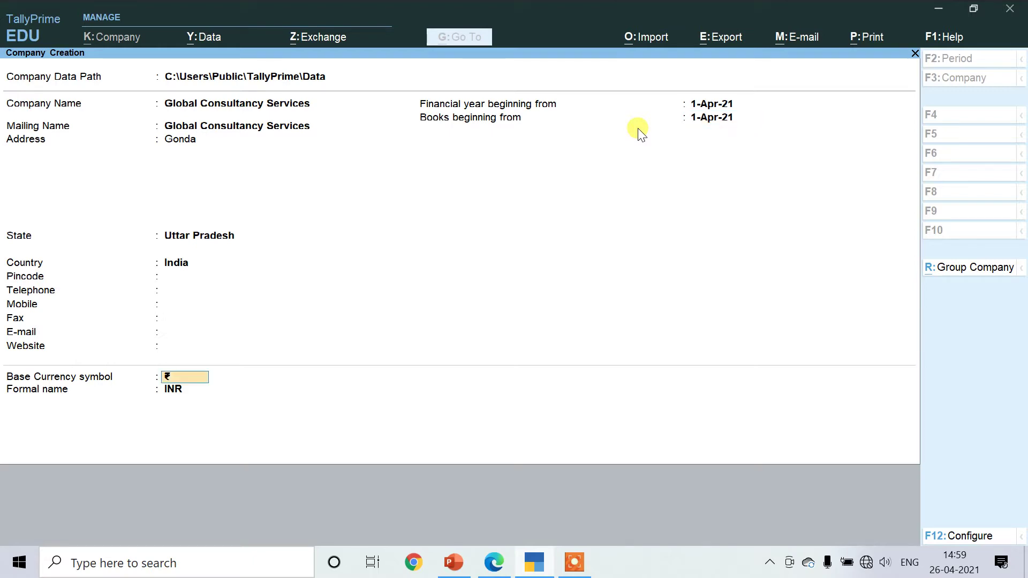
pyautogui.press('Return')
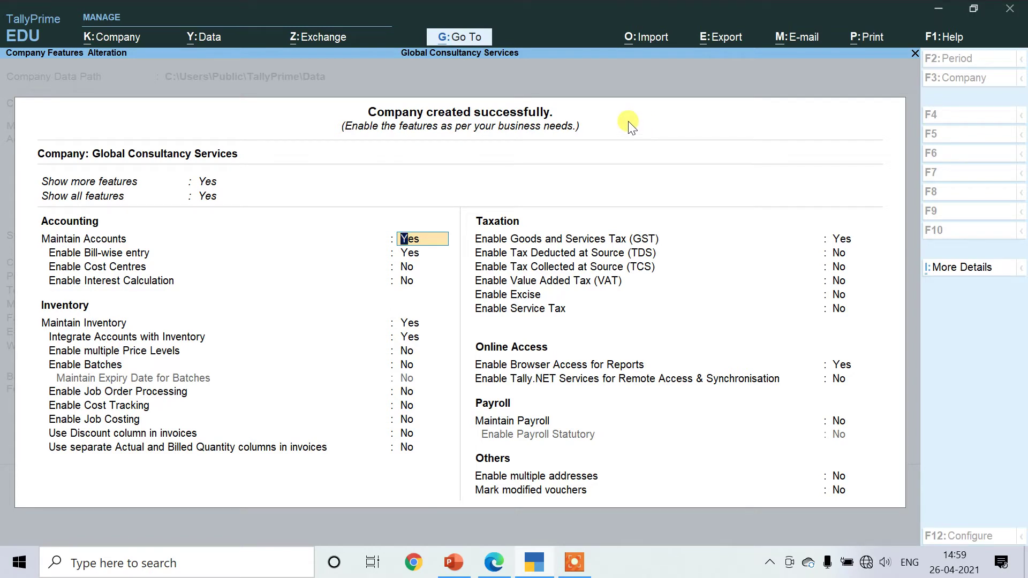
# Step: In the company features, keep Maintain Accounts at Yes and set both Enable Bill-wise entry and Maintain Inventory to No
pyautogui.press('Return')
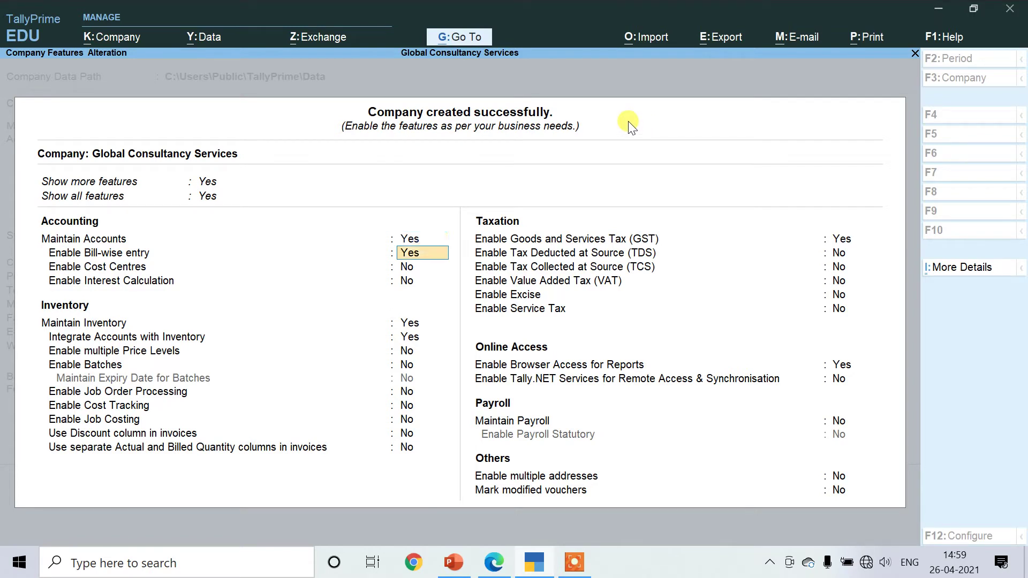
pyautogui.write('n')
pyautogui.press('Return')
pyautogui.press('Return')
pyautogui.press('Return')
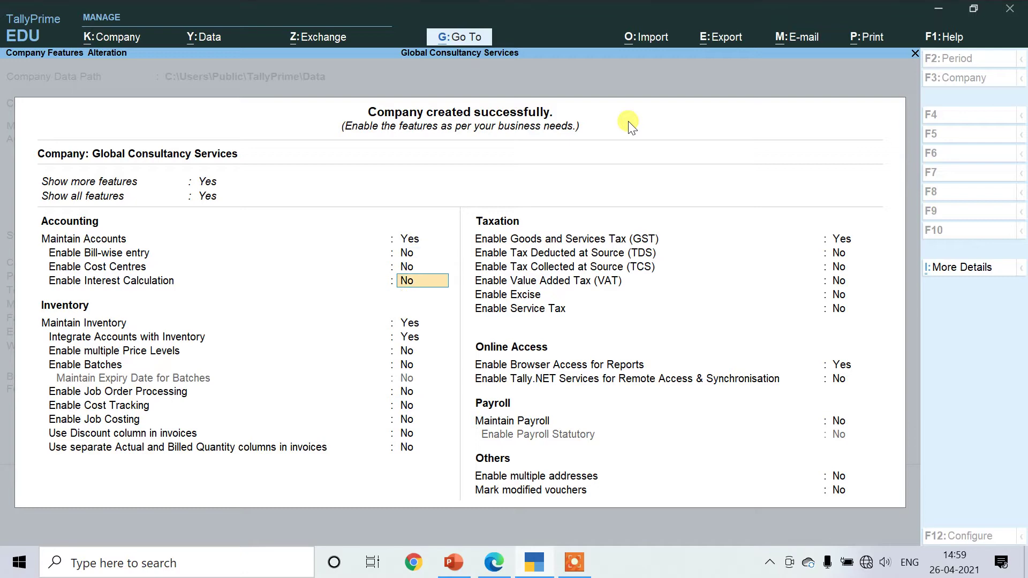
pyautogui.write('n')
pyautogui.press('Return')
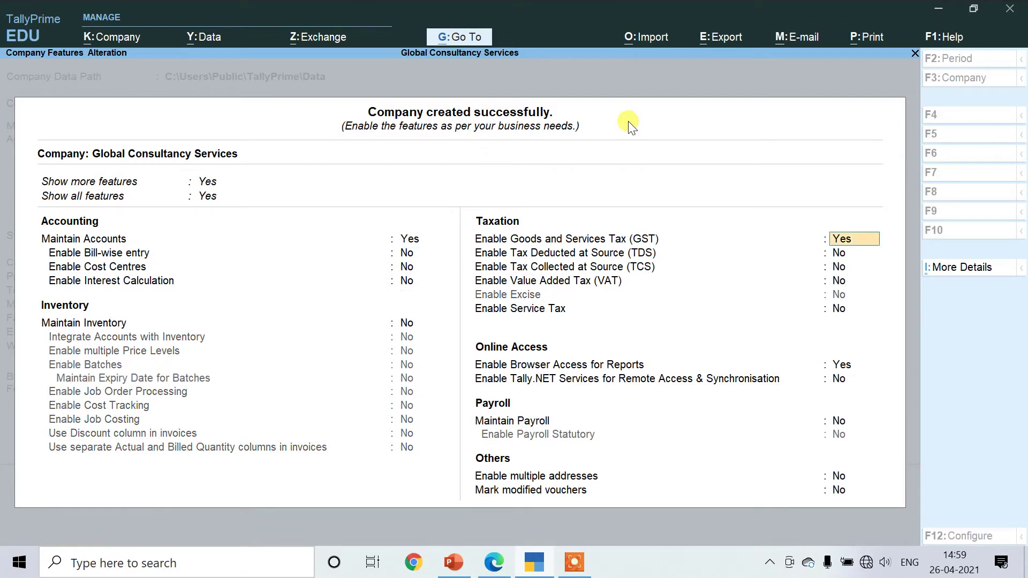
pyautogui.press('Return')
pyautogui.press('Escape')
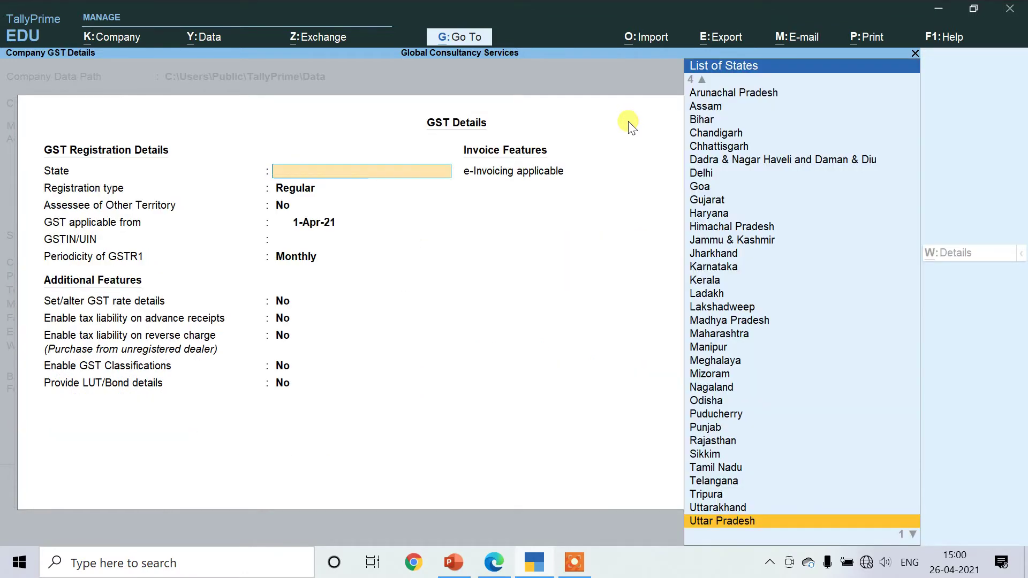
pyautogui.press('Escape')
pyautogui.press('Return')
# Step: Set Enable Goods and Services Tax (GST) to No, accept the remaining features as they are, and save the company features
pyautogui.press('Up')
pyautogui.write('n')
pyautogui.press('Return')
pyautogui.press('Return')
pyautogui.press('Return')
pyautogui.press('Return')
pyautogui.press('Return')
pyautogui.press('Return')
pyautogui.press('Return')
pyautogui.press('Return')
pyautogui.press('Return')
pyautogui.press('Return')
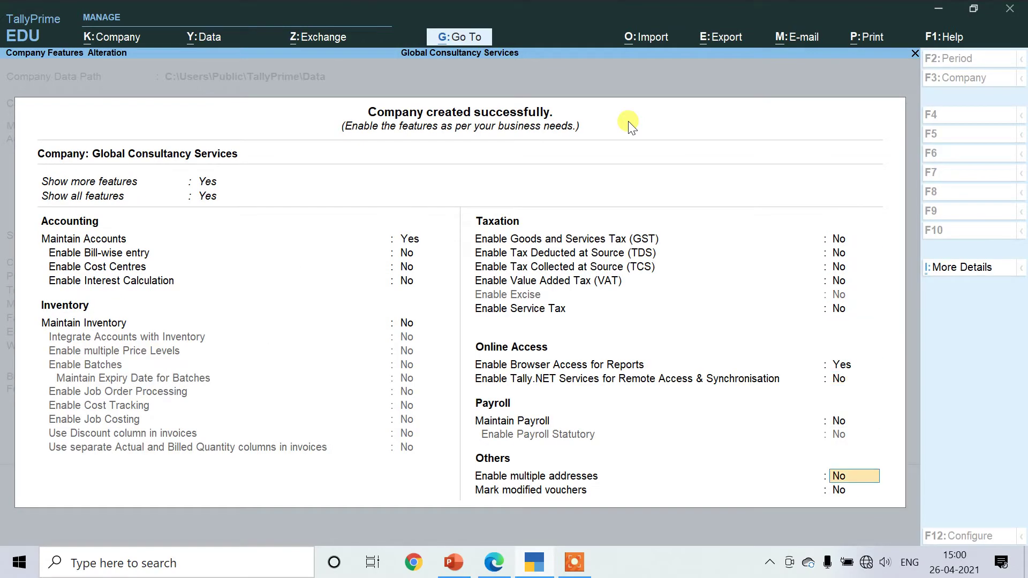
pyautogui.press('Return')
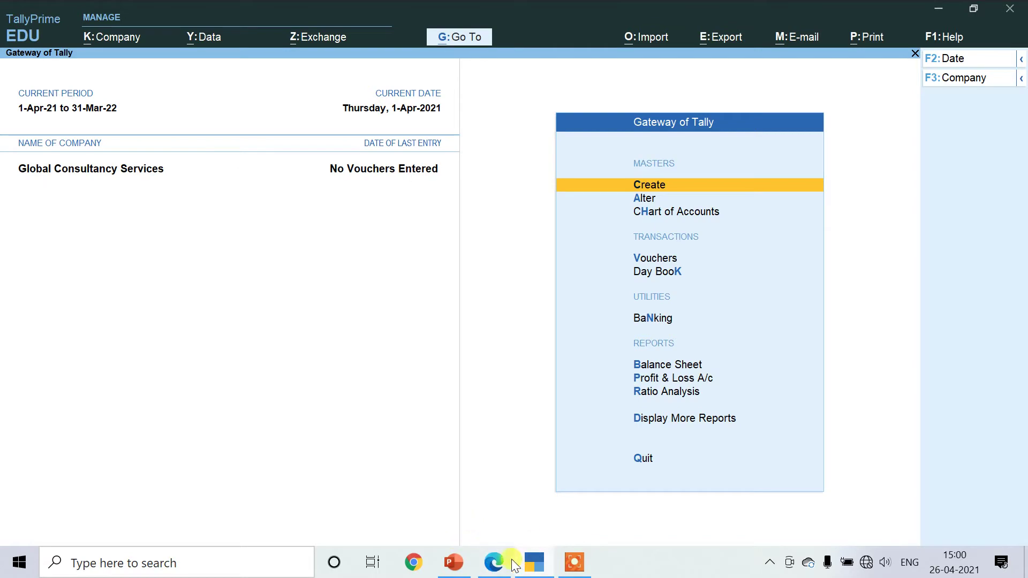
# Step: Review the required features and April 2021 transactions in the assignment PDF in Microsoft Edge, and open voucher entry in TallyPrime
pyautogui.click(494, 562)
pyautogui.scroll(-4, 471, 327)
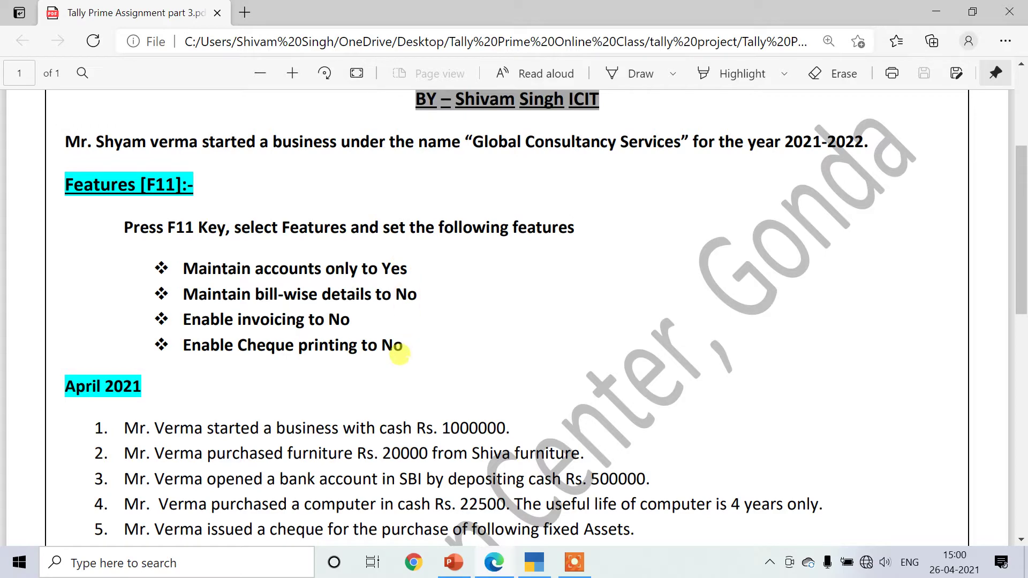
pyautogui.scroll(-2, 396, 350)
pyautogui.scroll(-2, 399, 353)
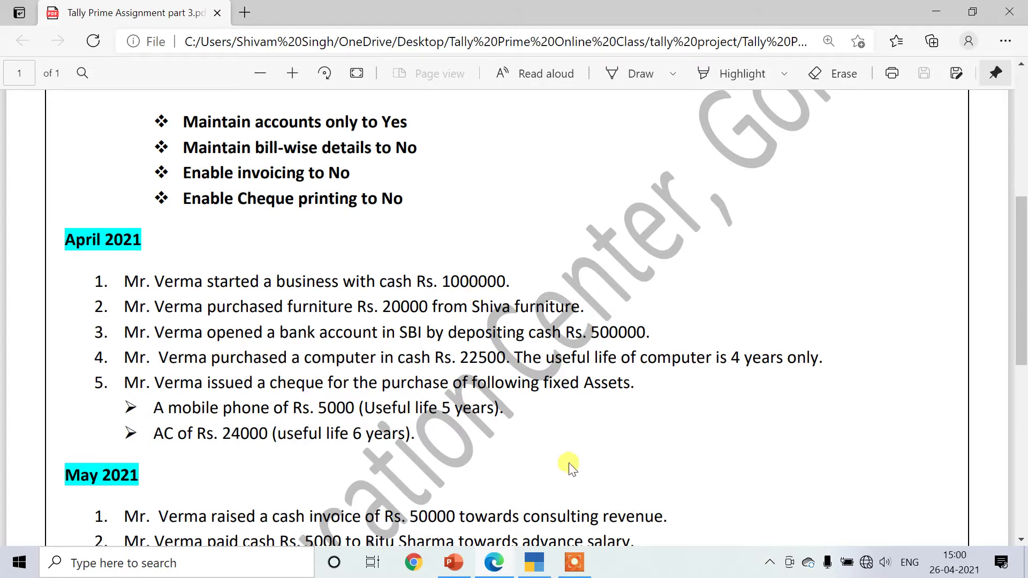
pyautogui.click(536, 563)
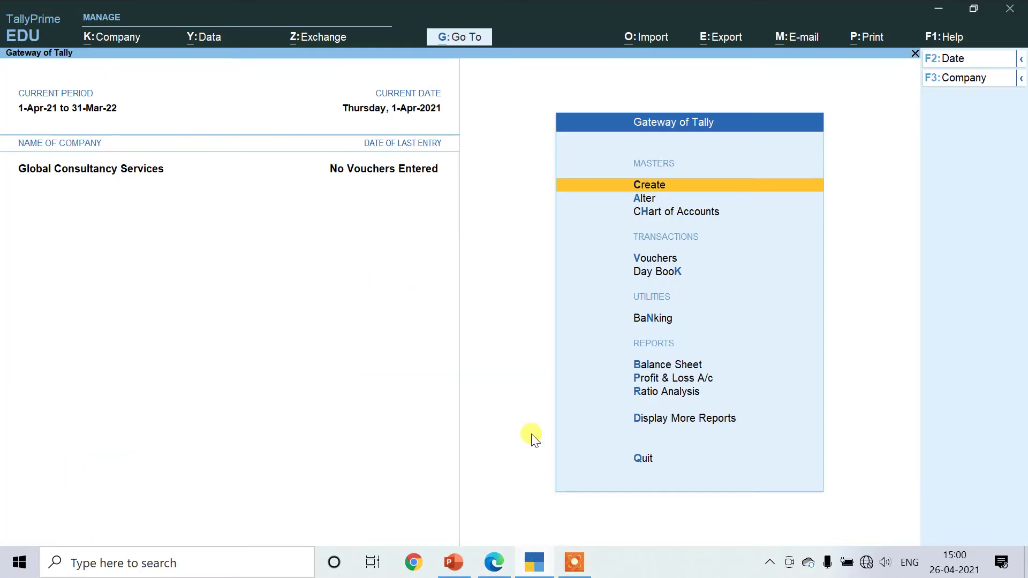
pyautogui.press('Down')
pyautogui.press('Down')
pyautogui.press('Down')
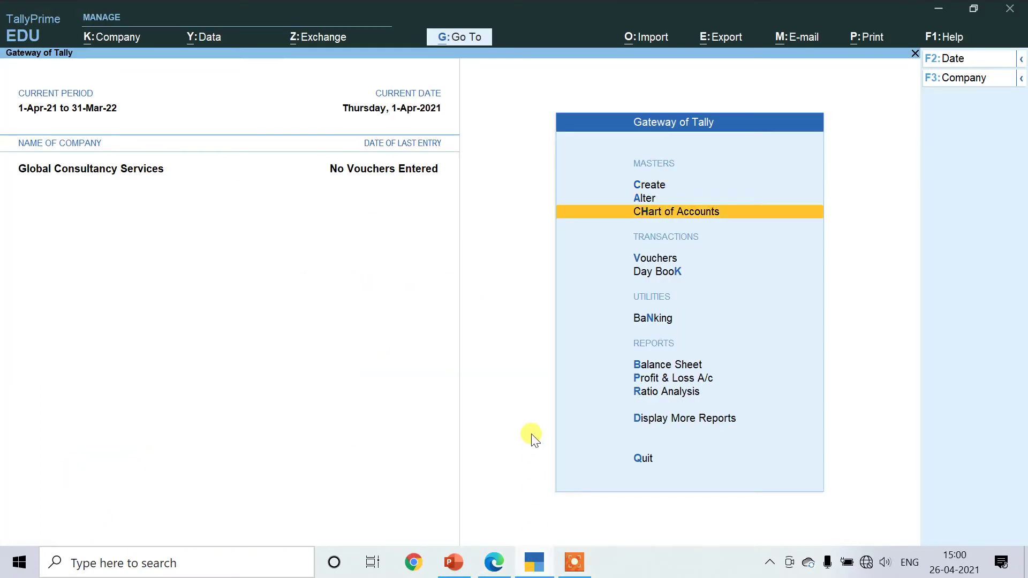
pyautogui.press('Return')
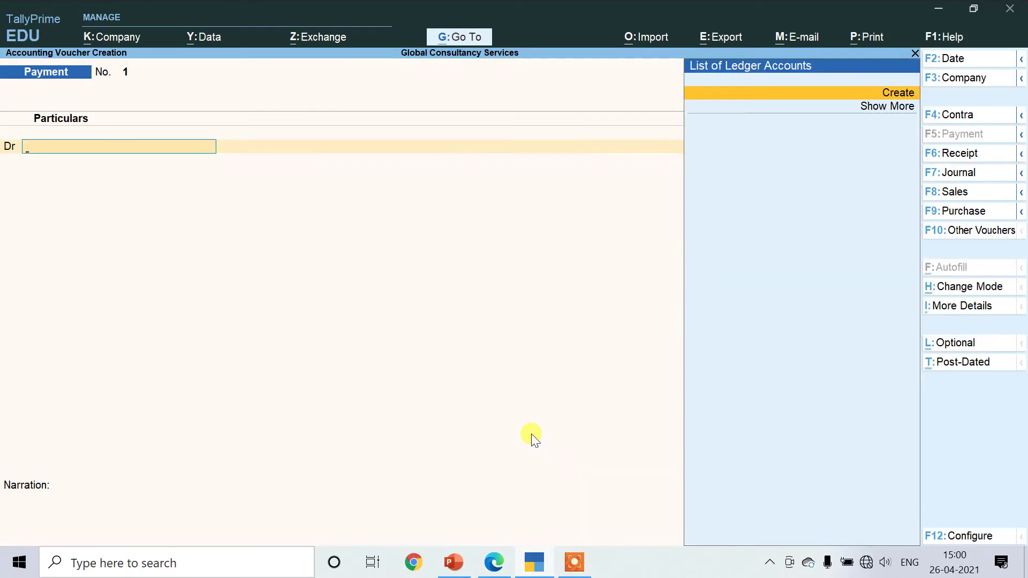
# Step: Check the first April 2021 transaction in the Microsoft Edge PDF, and change the voucher type to Receipt in TallyPrime
pyautogui.click(494, 562)
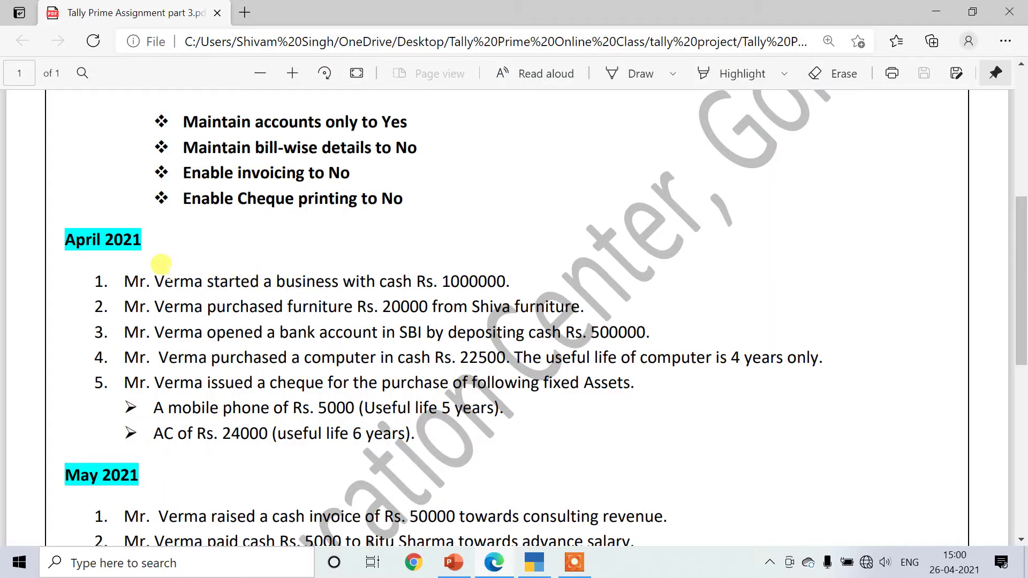
pyautogui.click(527, 566)
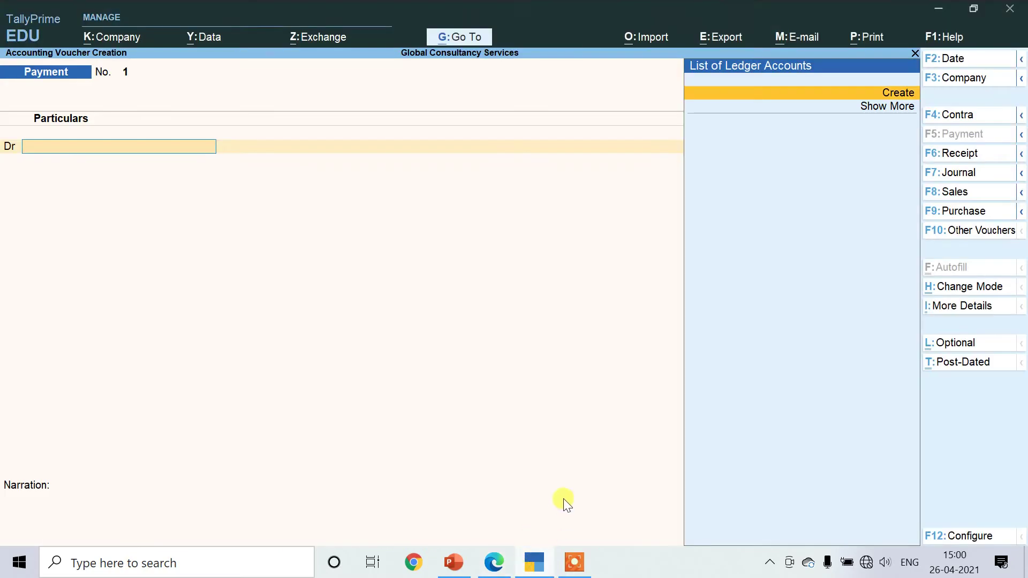
pyautogui.press('F6')
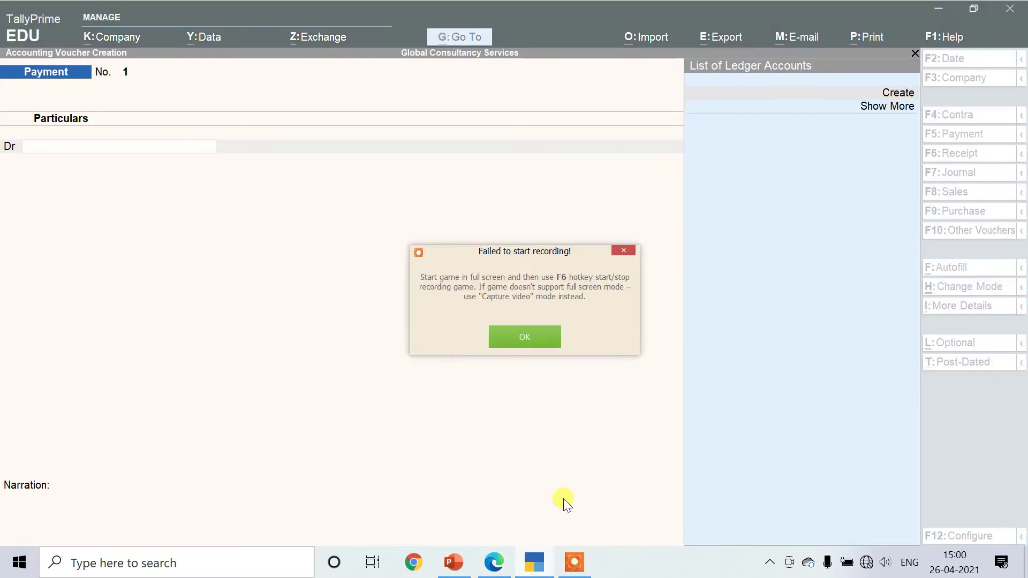
pyautogui.press('Return')
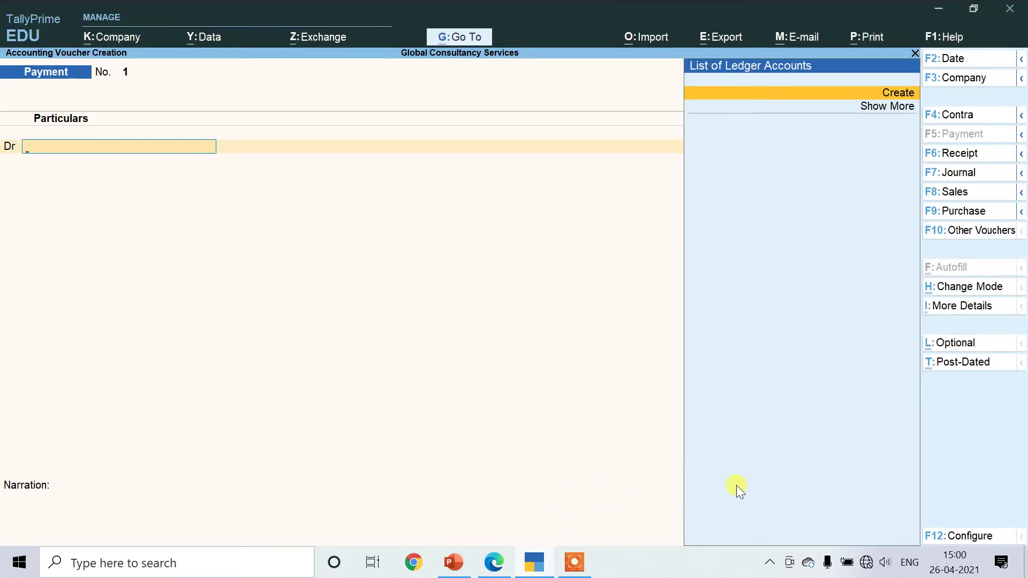
pyautogui.click(961, 155)
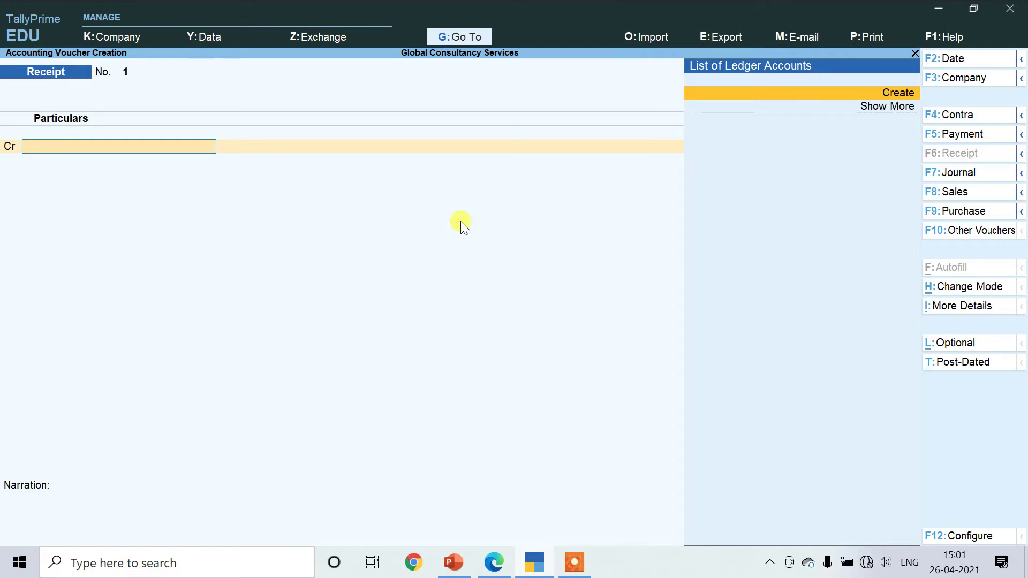
# Step: Create a ledger named Capital A/c under the Capital Account group and use it as the receipt's credit account
pyautogui.hotkey('alt', 'c')
pyautogui.write('Ca')
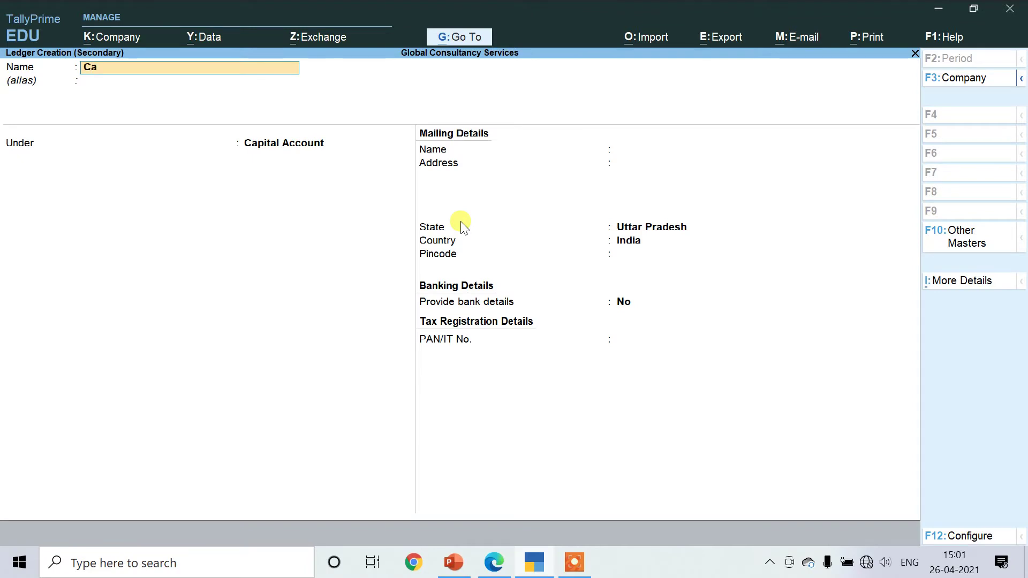
pyautogui.write('pital A/c')
pyautogui.press('Return')
pyautogui.press('Return')
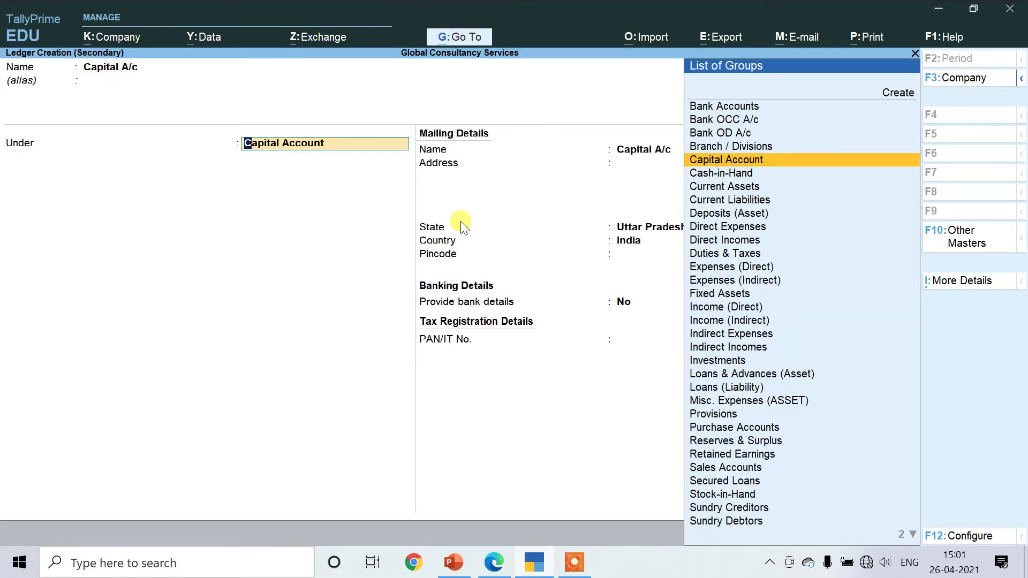
pyautogui.press('Return')
pyautogui.press('Return')
pyautogui.press('Return')
pyautogui.press('Return')
pyautogui.press('Return')
pyautogui.press('Return')
pyautogui.press('Return')
pyautogui.press('Return')
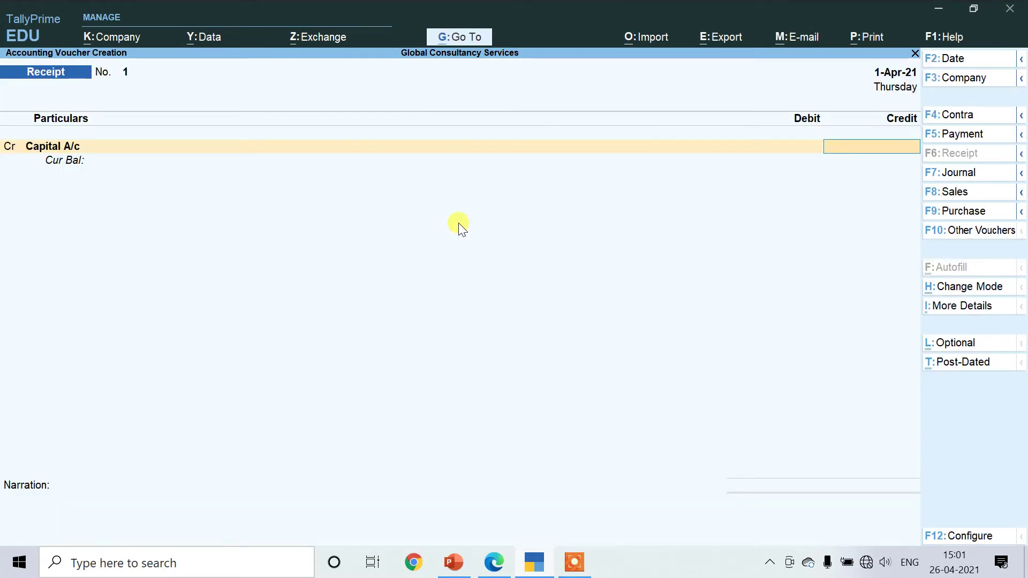
# Step: Credit Capital A/c with 1000000, debit Cash for the same amount, and save the receipt voucher without a narration
pyautogui.write('1000000')
pyautogui.press('Return')
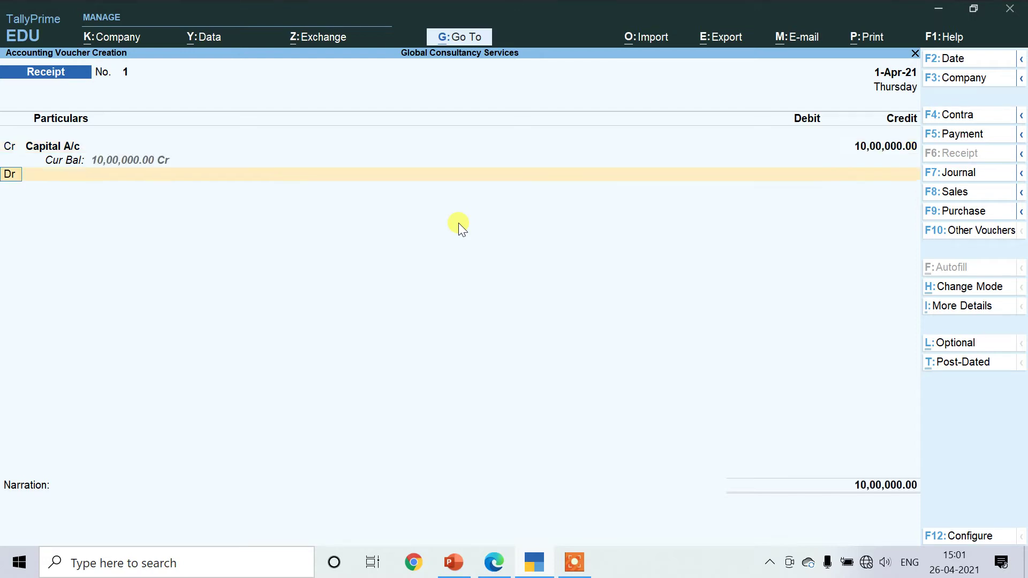
pyautogui.press('Return')
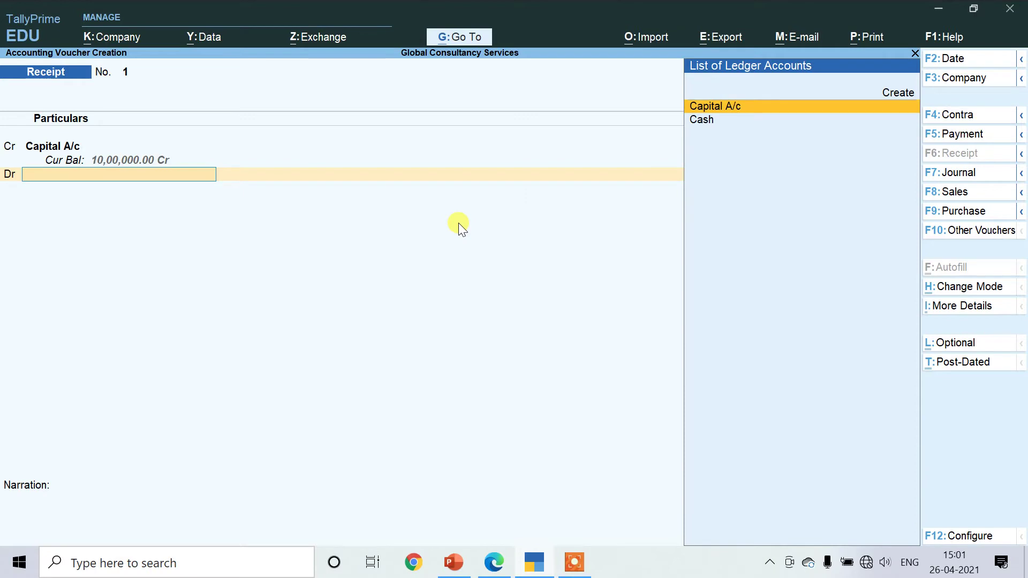
pyautogui.press('Down')
pyautogui.press('Return')
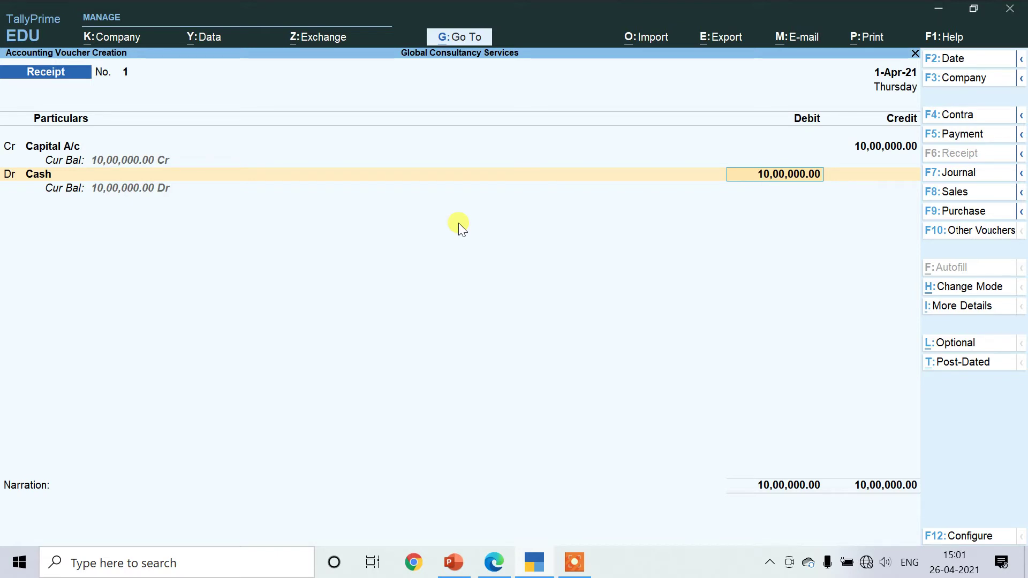
pyautogui.press('Return')
pyautogui.press('Return')
pyautogui.press('Return')
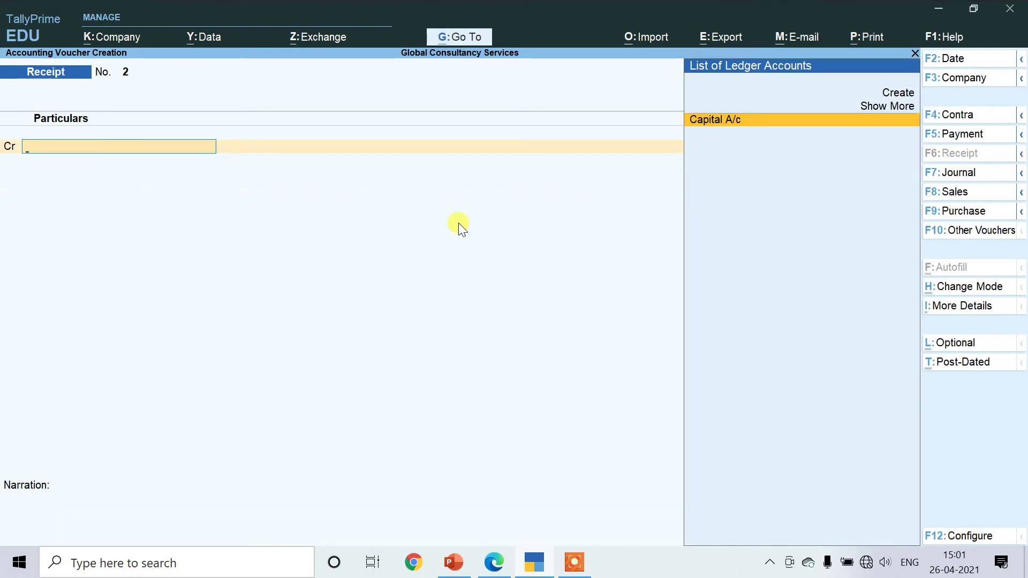
# Step: Check the second April 2021 transaction in the Microsoft Edge PDF, and open a Purchase voucher in debit/credit mode in TallyPrime without supplier invoice details
pyautogui.click(502, 551)
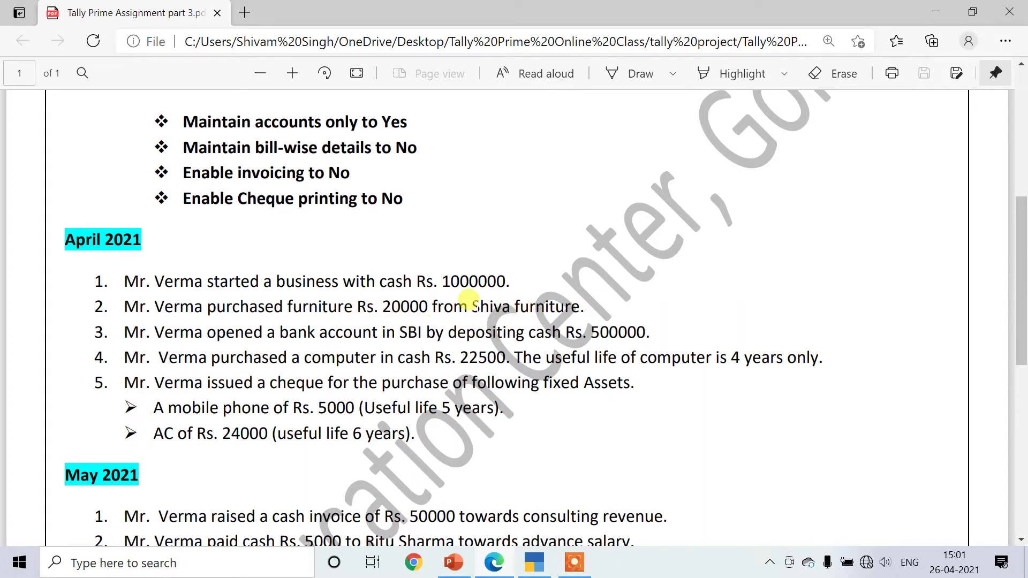
pyautogui.moveTo(472, 304); pyautogui.dragTo(581, 302)
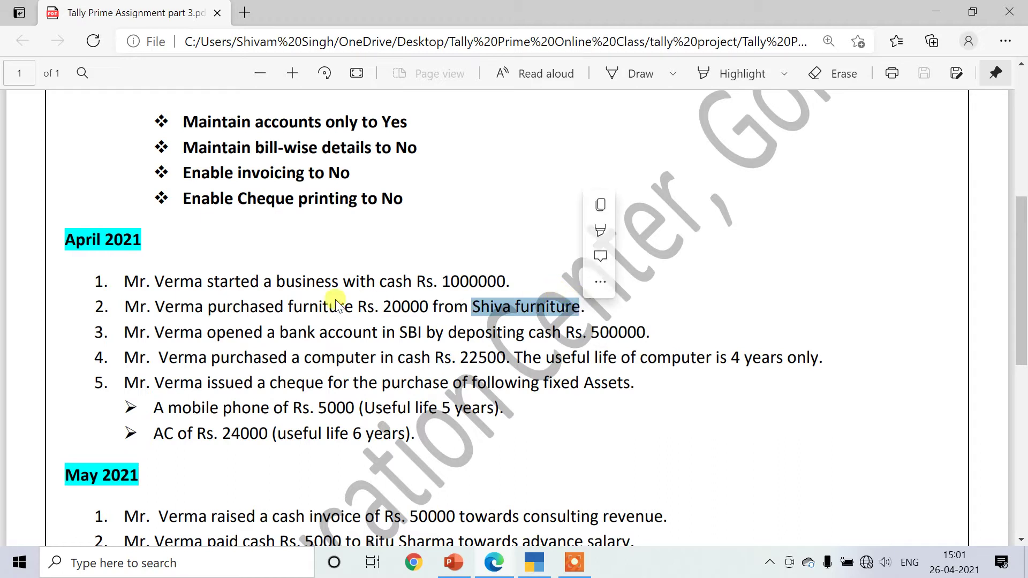
pyautogui.moveTo(282, 305); pyautogui.dragTo(366, 303)
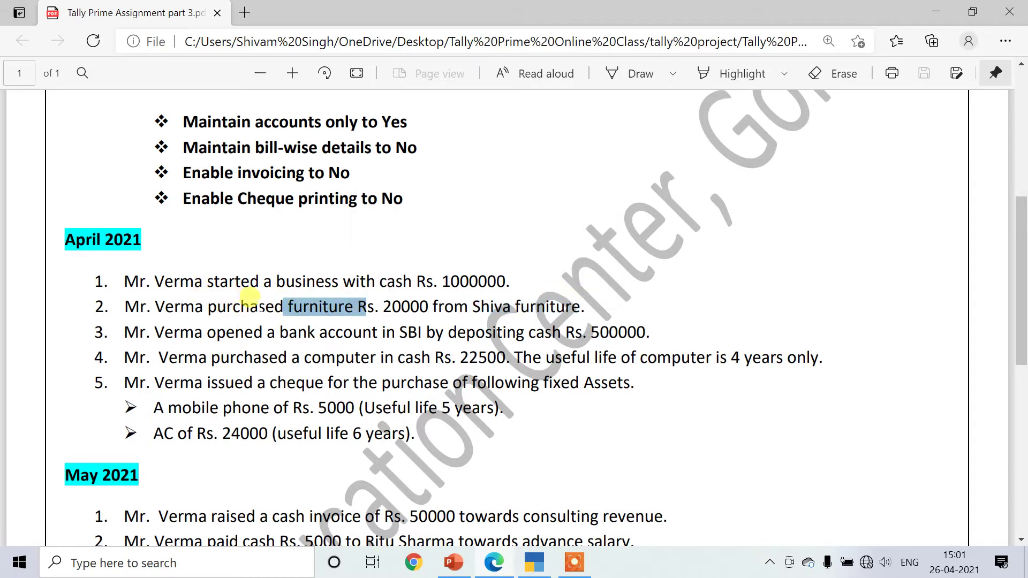
pyautogui.click(250, 296)
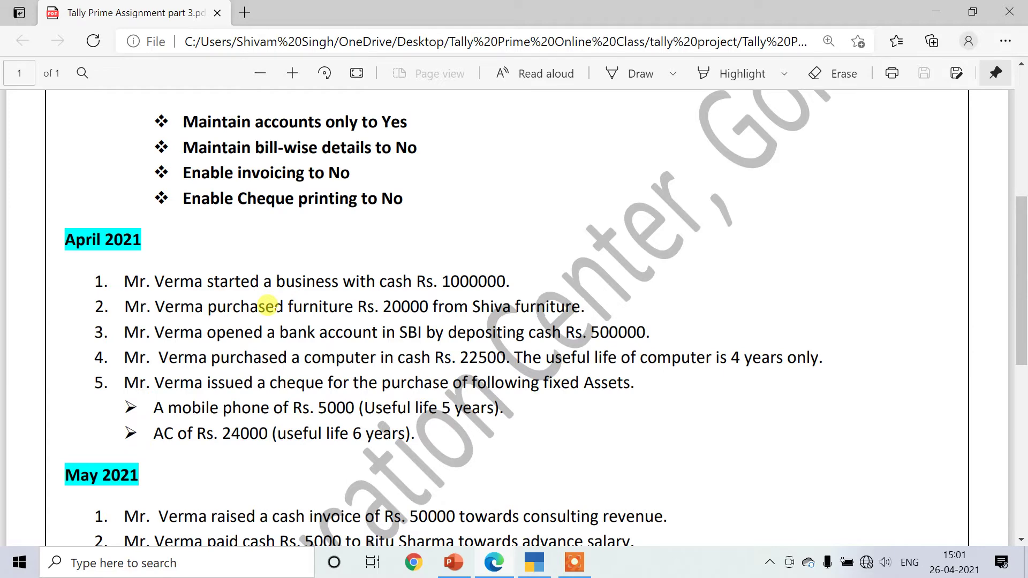
pyautogui.click(535, 563)
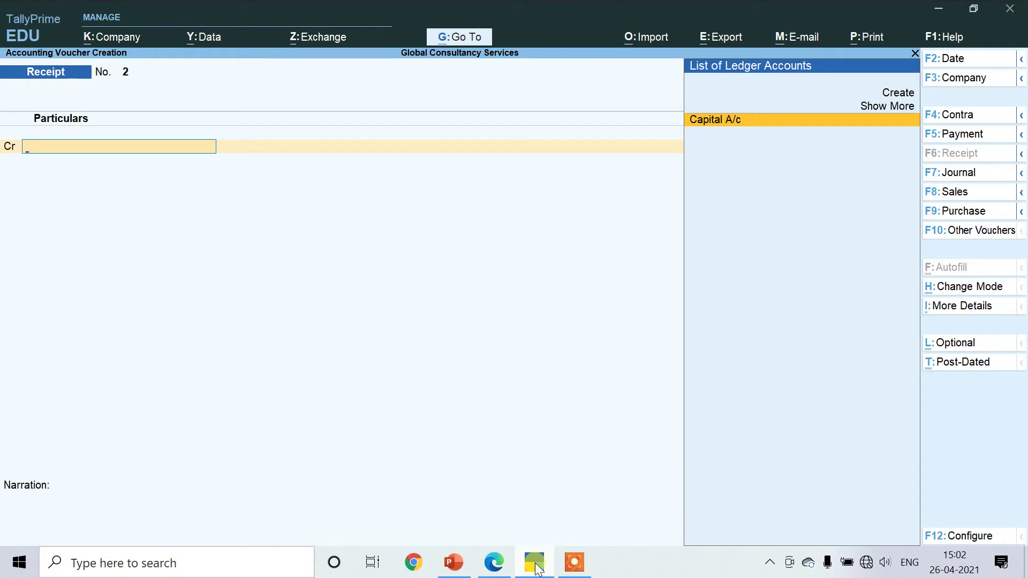
pyautogui.click(979, 211)
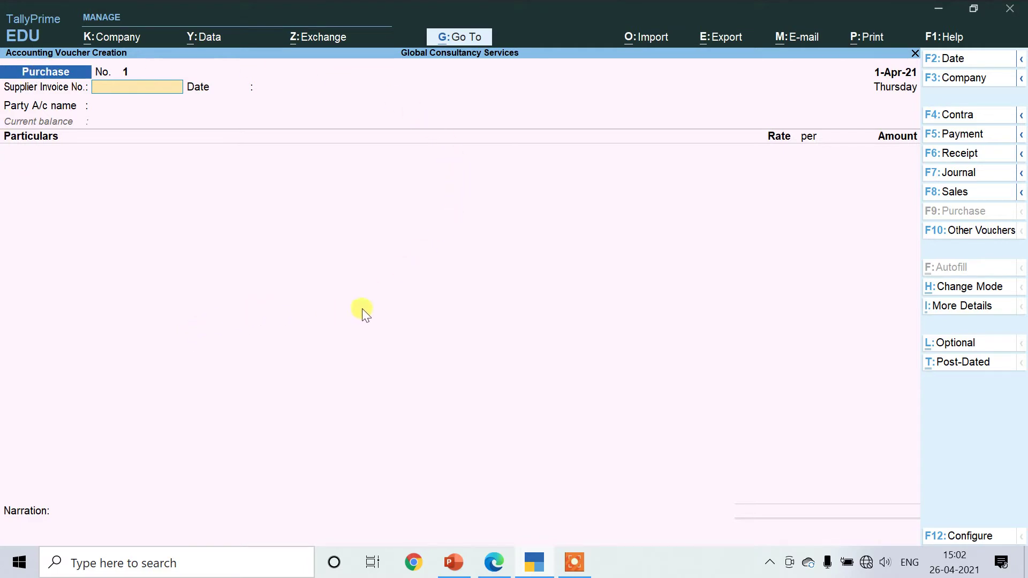
pyautogui.click(966, 289)
pyautogui.press('Down')
pyautogui.press('Return')
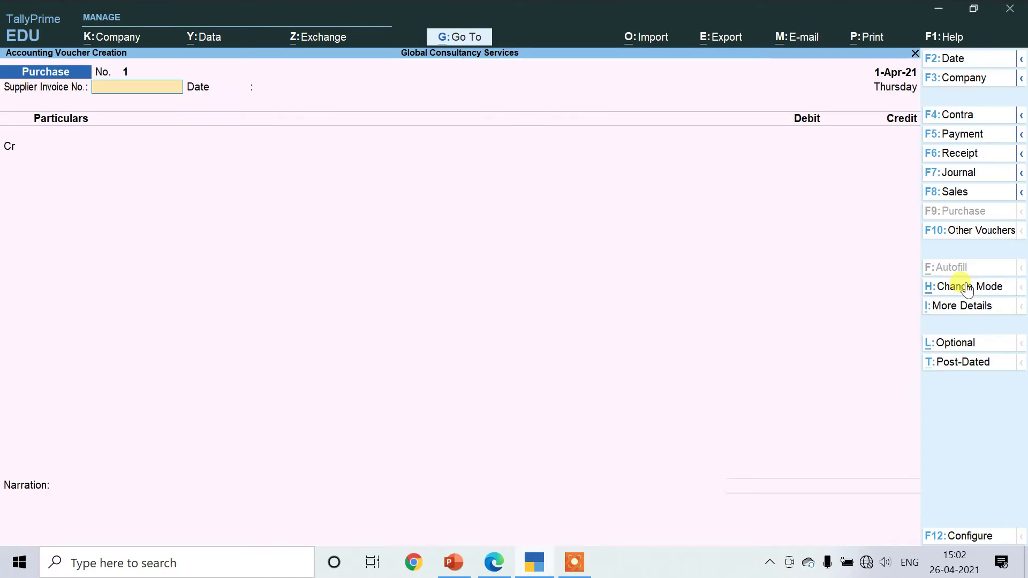
pyautogui.press('Return')
pyautogui.press('Return')
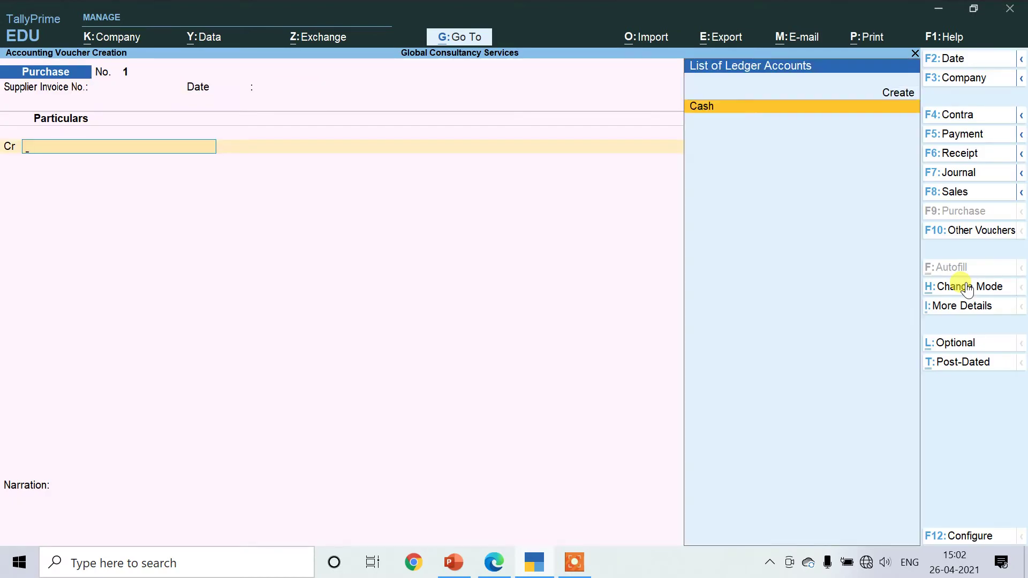
# Step: Recheck the supplier in the Microsoft Edge PDF, and create a ledger named Shivam Furniture under Sundry Creditors in TallyPrime
pyautogui.click(487, 570)
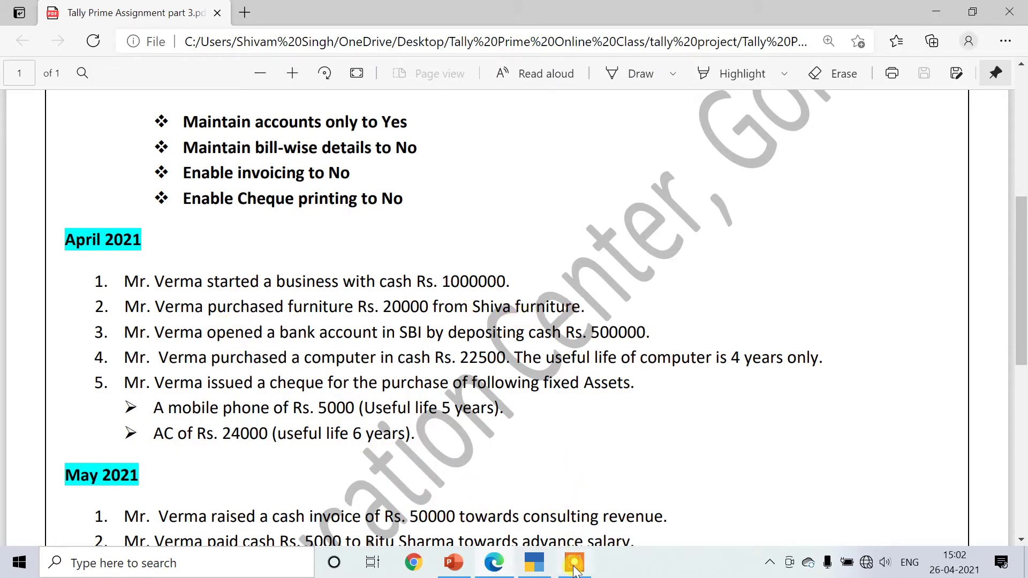
pyautogui.moveTo(537, 571)
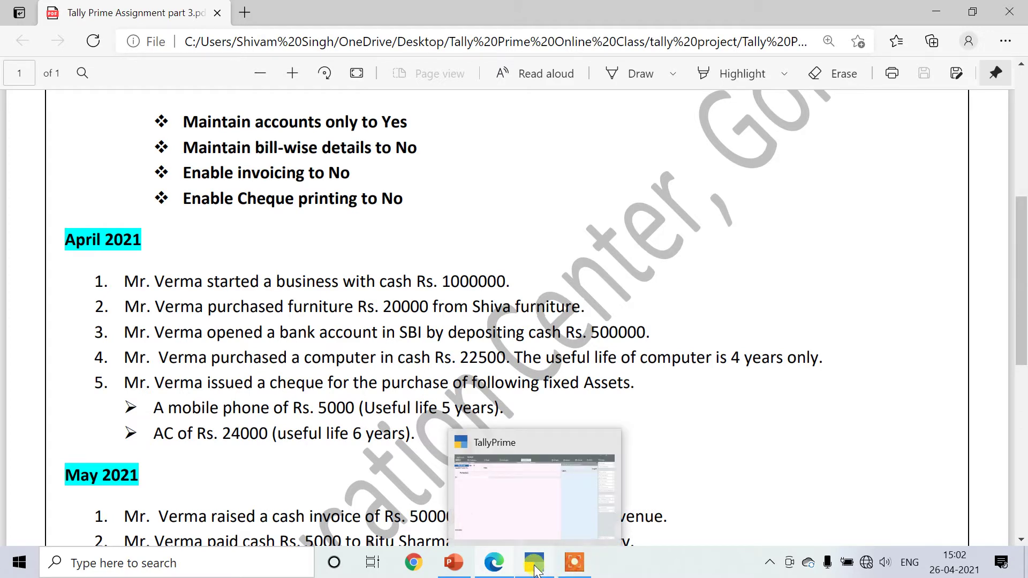
pyautogui.click(536, 571)
pyautogui.press('Up')
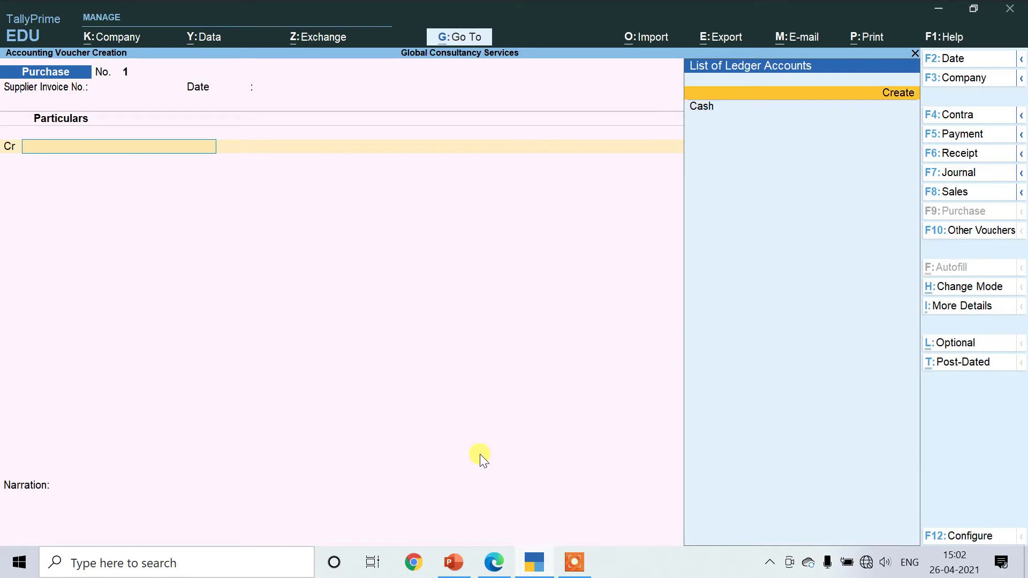
pyautogui.press('Return')
pyautogui.write('Shiva')
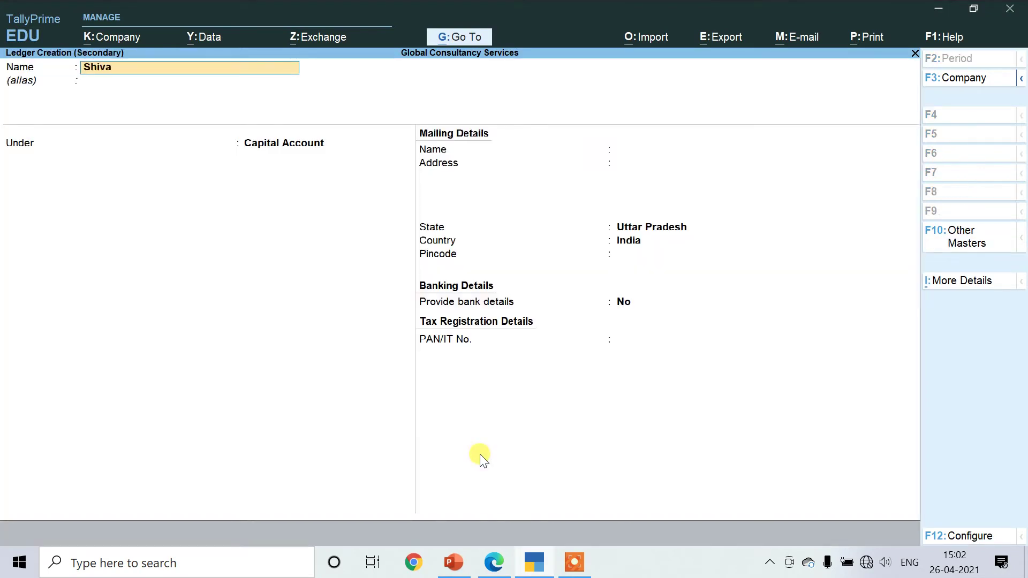
pyautogui.write('m furniture')
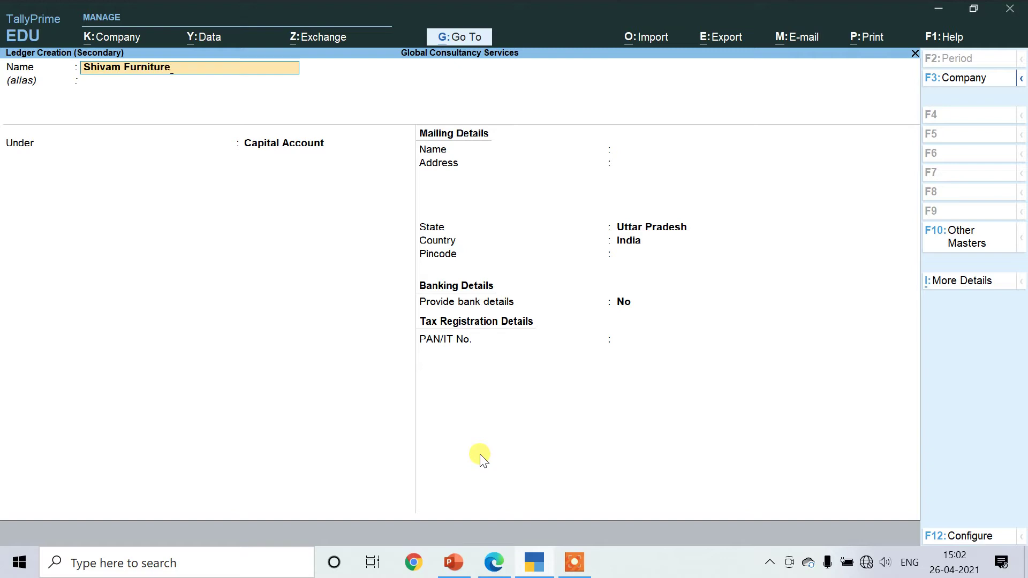
pyautogui.press('Return')
pyautogui.press('Return')
pyautogui.write('Sundry Creditors')
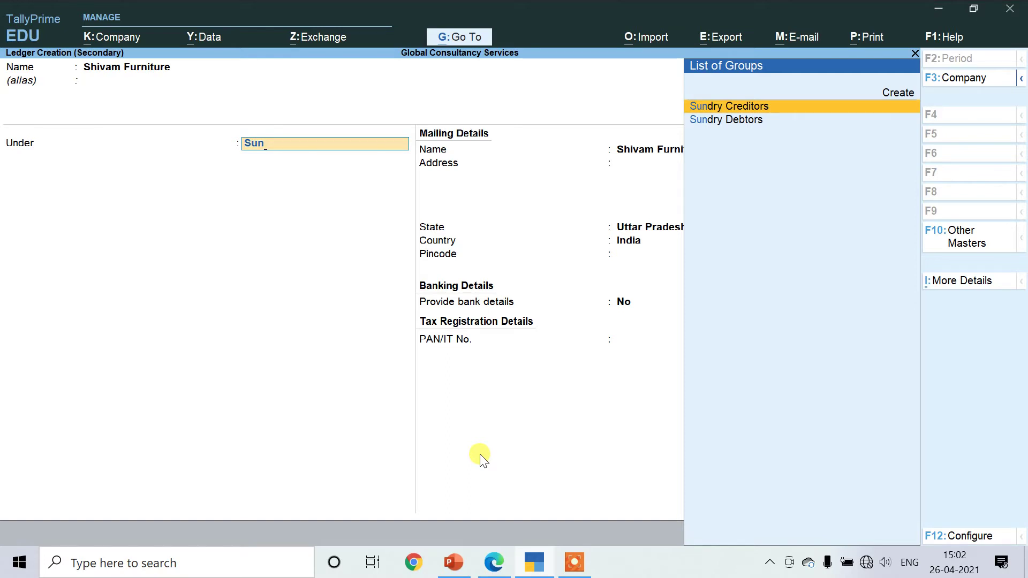
pyautogui.press('Return')
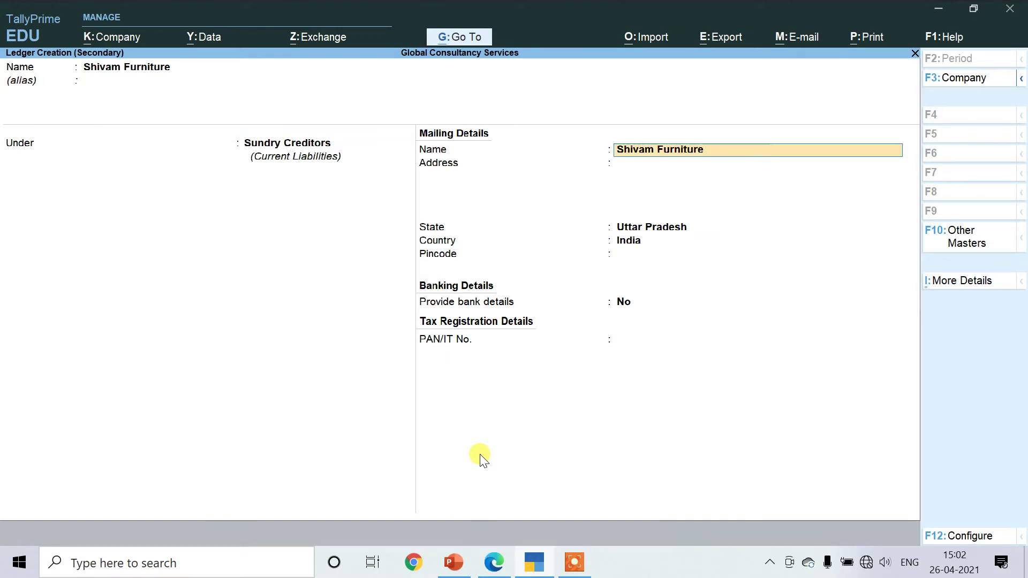
pyautogui.press('Return')
pyautogui.press('Return')
pyautogui.press('Return')
pyautogui.press('Return')
pyautogui.press('Return')
pyautogui.press('Return')
pyautogui.press('Return')
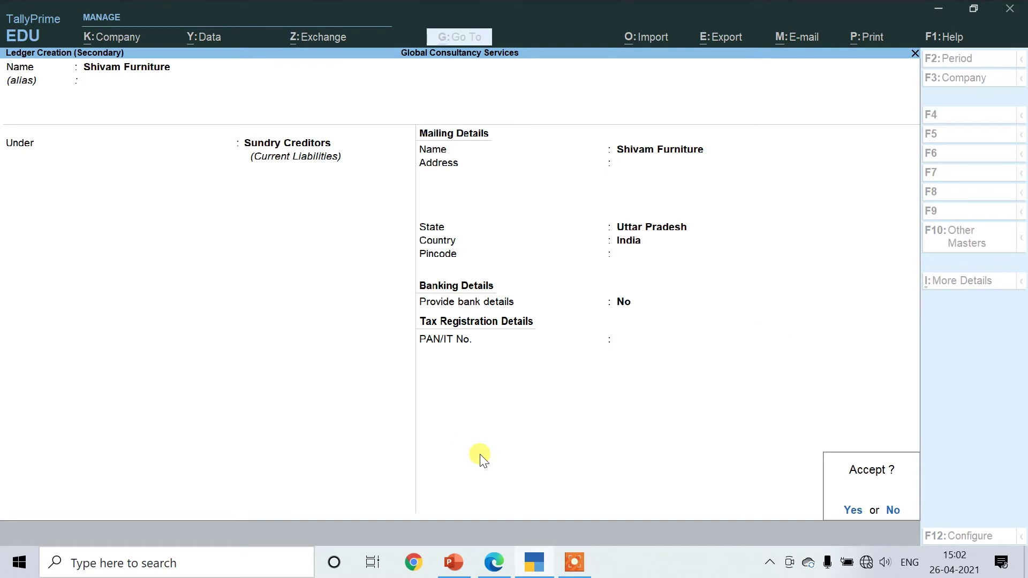
pyautogui.press('Return')
# Step: Leave the optional receipt and party details for Shivam Furniture without additions and return to the purchase voucher's credit amount
pyautogui.press('Return')
pyautogui.press('Return')
pyautogui.press('Return')
pyautogui.press('Return')
pyautogui.press('Return')
pyautogui.press('Return')
pyautogui.press('Return')
pyautogui.press('Return')
pyautogui.press('Return')
pyautogui.press('Return')
pyautogui.press('Return')
pyautogui.press('Return')
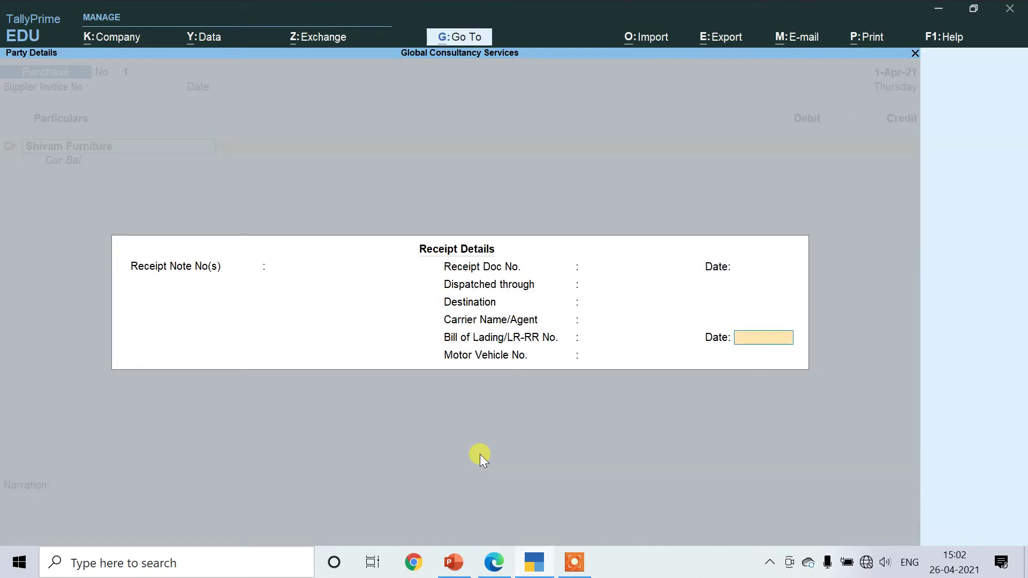
pyautogui.press('Return')
pyautogui.press('Return')
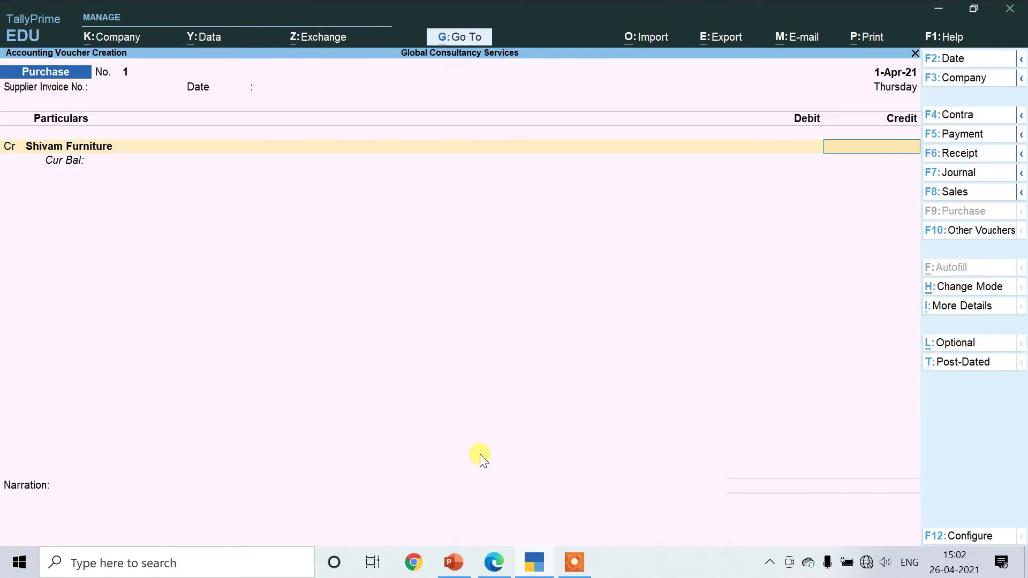
# Step: Check the furniture price in the Microsoft Edge PDF, and credit Shivam Furniture with 20000 in the TallyPrime purchase voucher
pyautogui.click(494, 563)
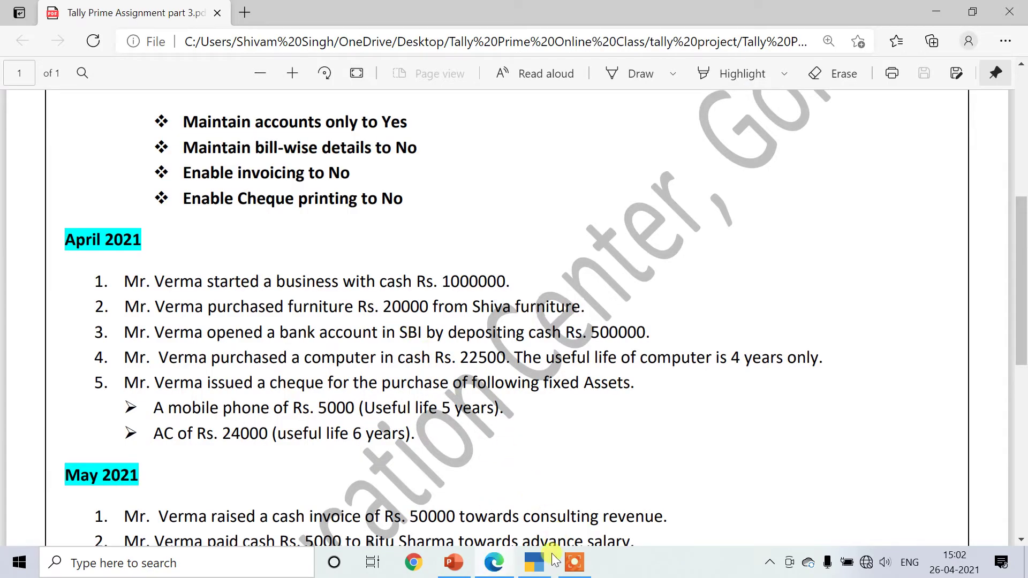
pyautogui.click(529, 565)
pyautogui.write('20000')
pyautogui.press('Return')
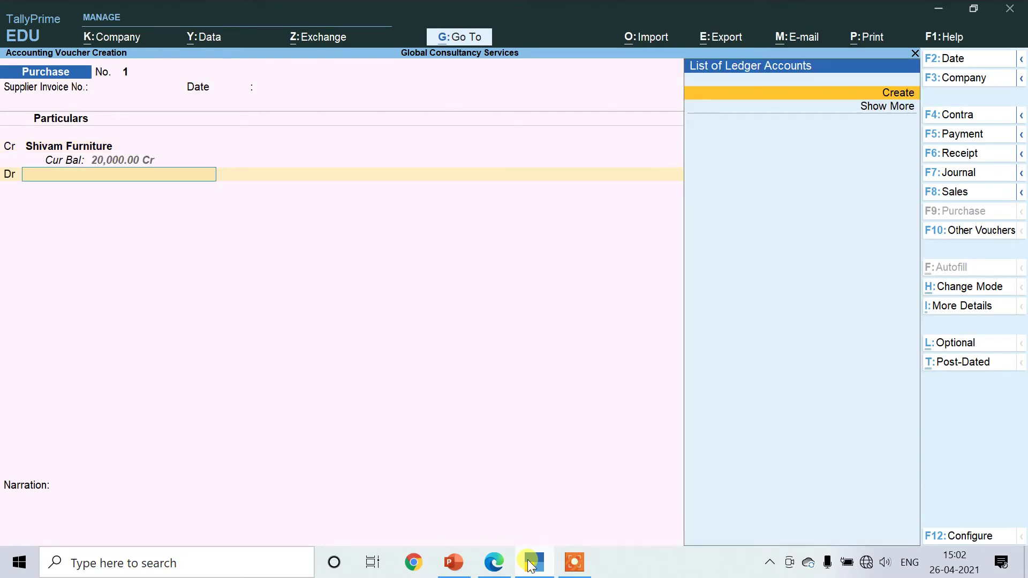
# Step: Create a ledger named Furniture A/c under the Fixed Assets group and use it as the purchase voucher's debit account
pyautogui.press('Return')
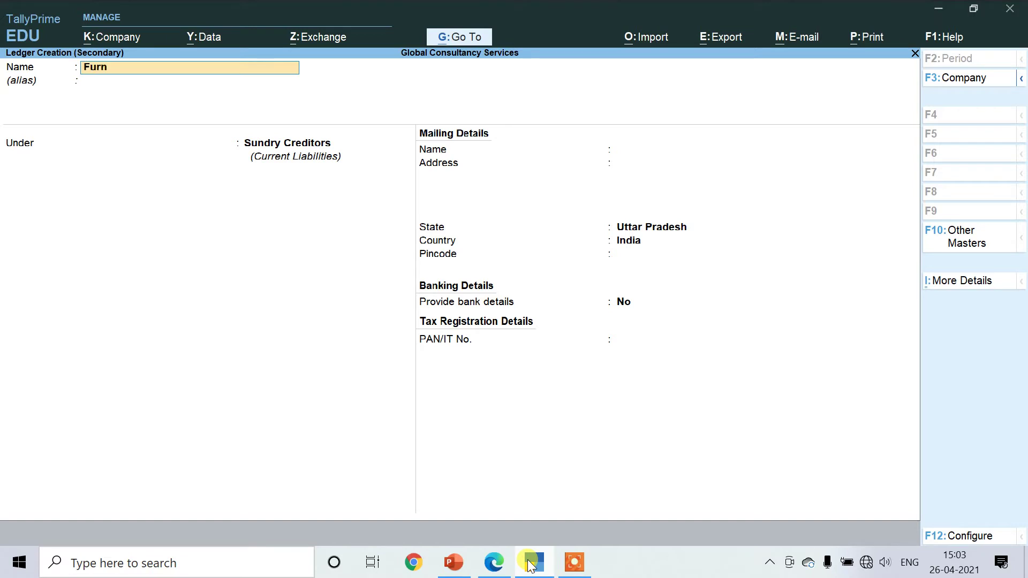
pyautogui.write('Furniture a/c')
pyautogui.press('Return')
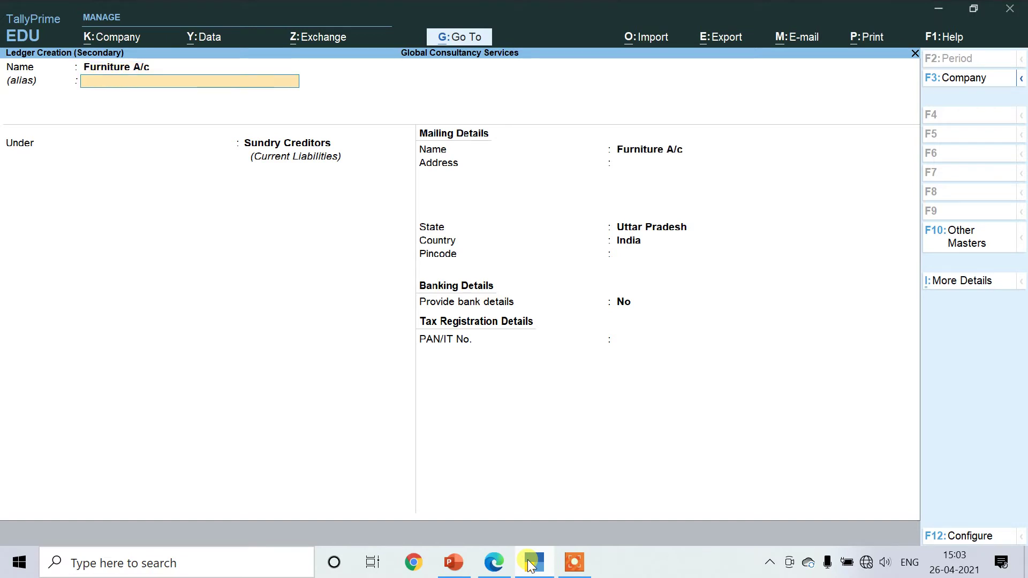
pyautogui.press('Return')
pyautogui.write('F')
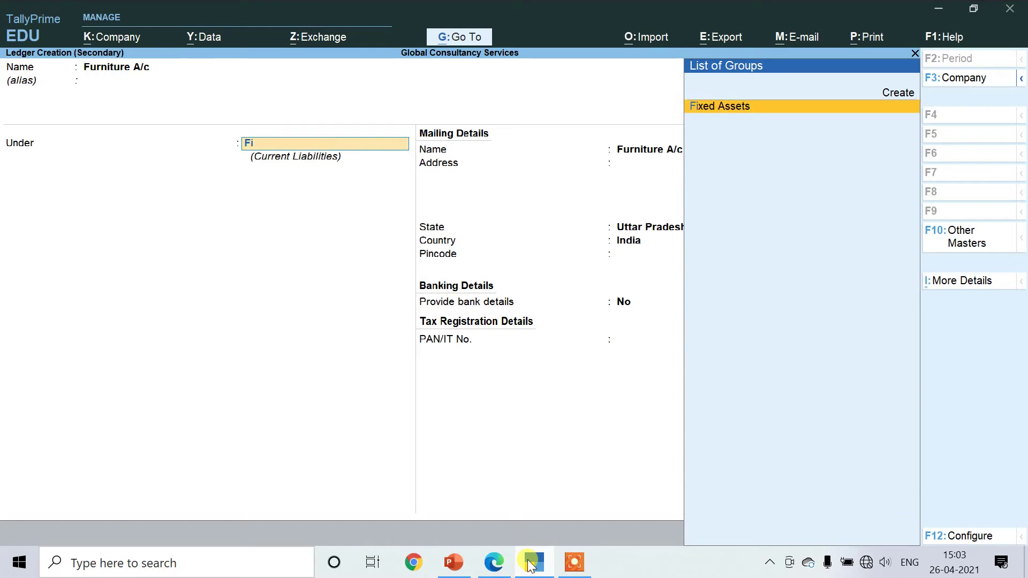
pyautogui.write('i')
pyautogui.press('Return')
pyautogui.press('Return')
pyautogui.press('Return')
pyautogui.press('Return')
pyautogui.press('Return')
pyautogui.press('Return')
pyautogui.press('Return')
pyautogui.press('Return')
pyautogui.press('Return')
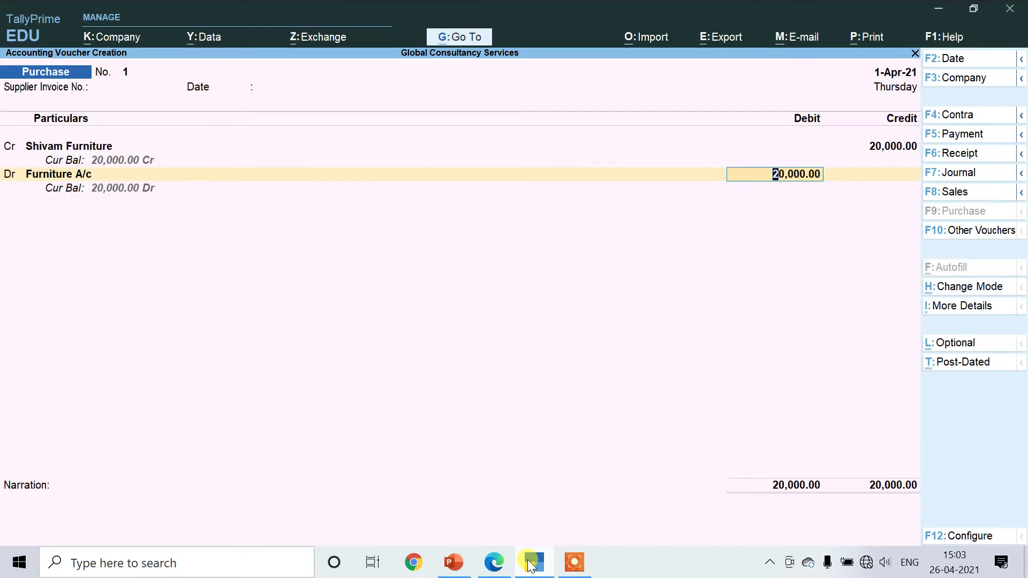
# Step: Debit Furniture A/c with 20000 and save the purchase voucher without a narration
pyautogui.press('Return')
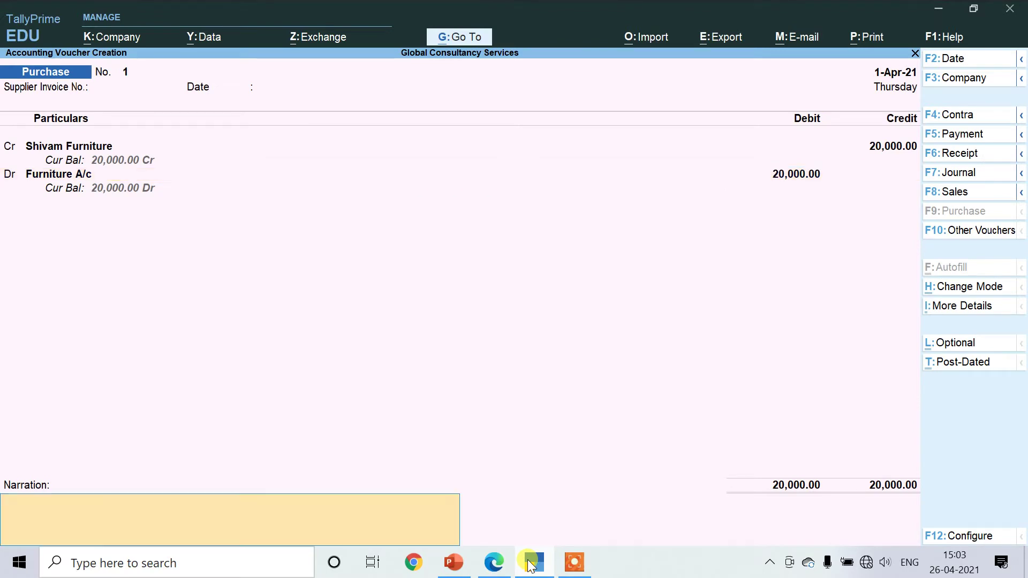
pyautogui.press('Return')
pyautogui.press('Return')
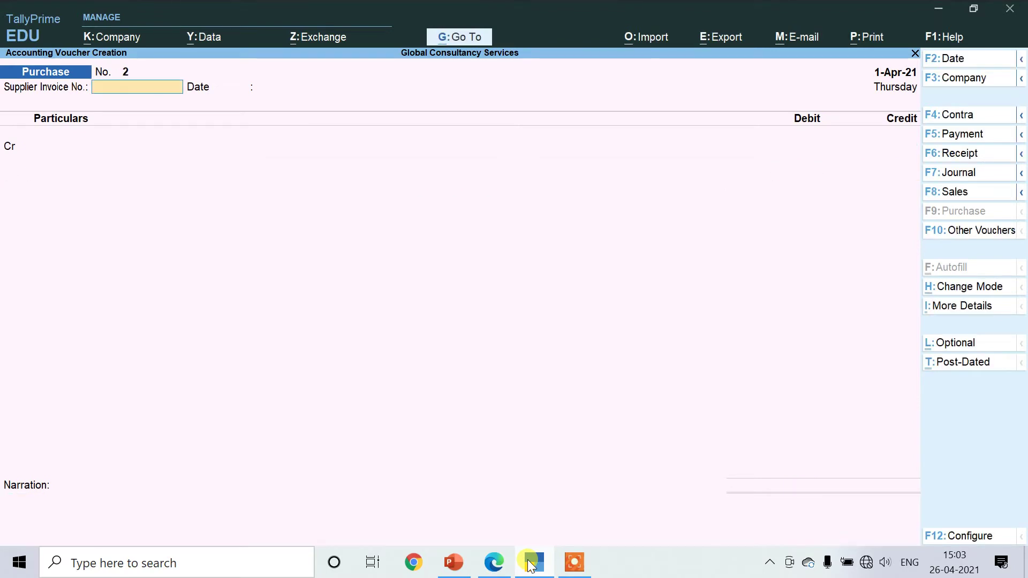
# Step: Check the third April 2021 transaction in the Microsoft Edge PDF, and open a Contra voucher in TallyPrime with Cash as the credit account
pyautogui.click(493, 562)
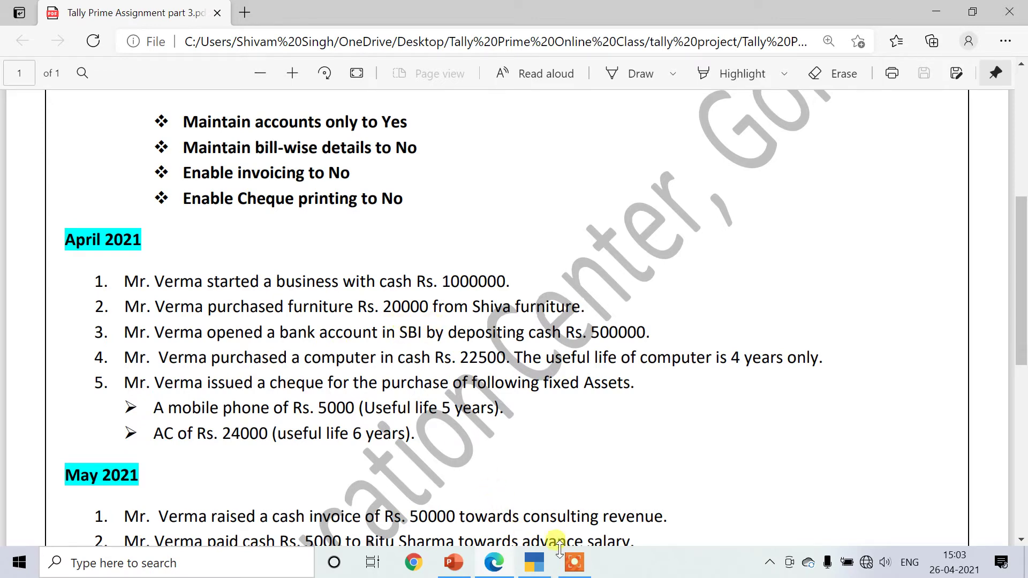
pyautogui.click(533, 560)
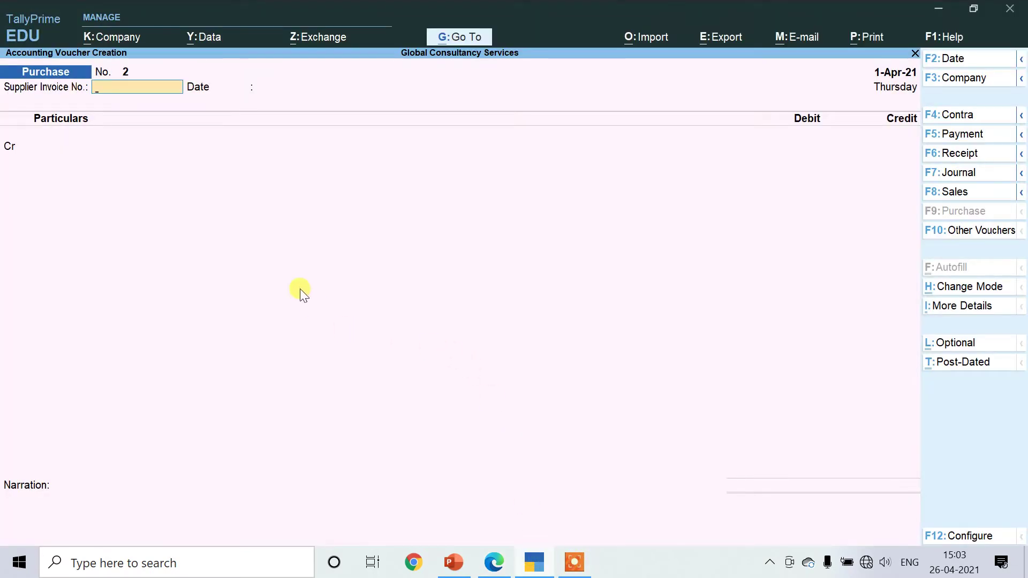
pyautogui.click(944, 117)
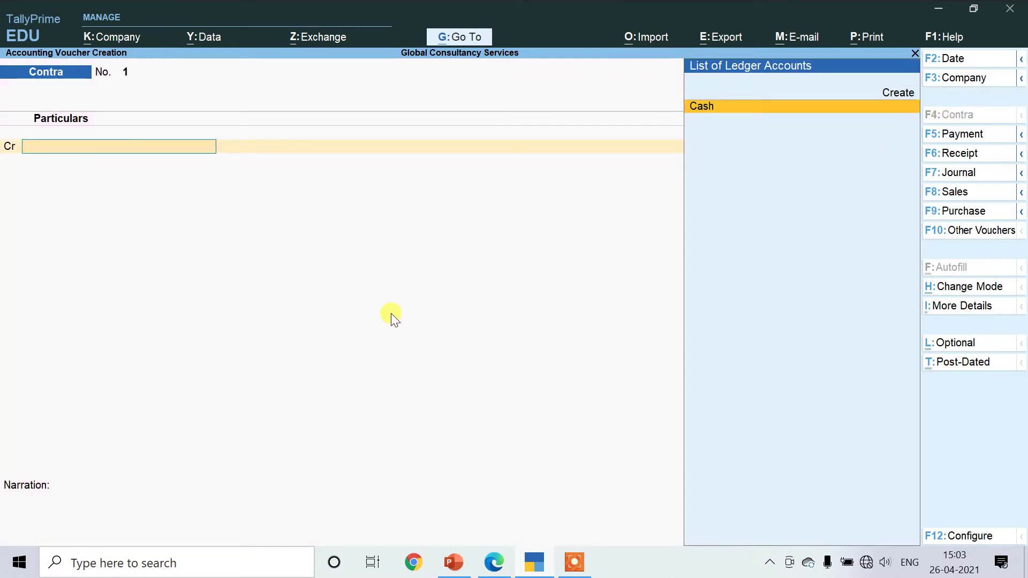
pyautogui.press('Return')
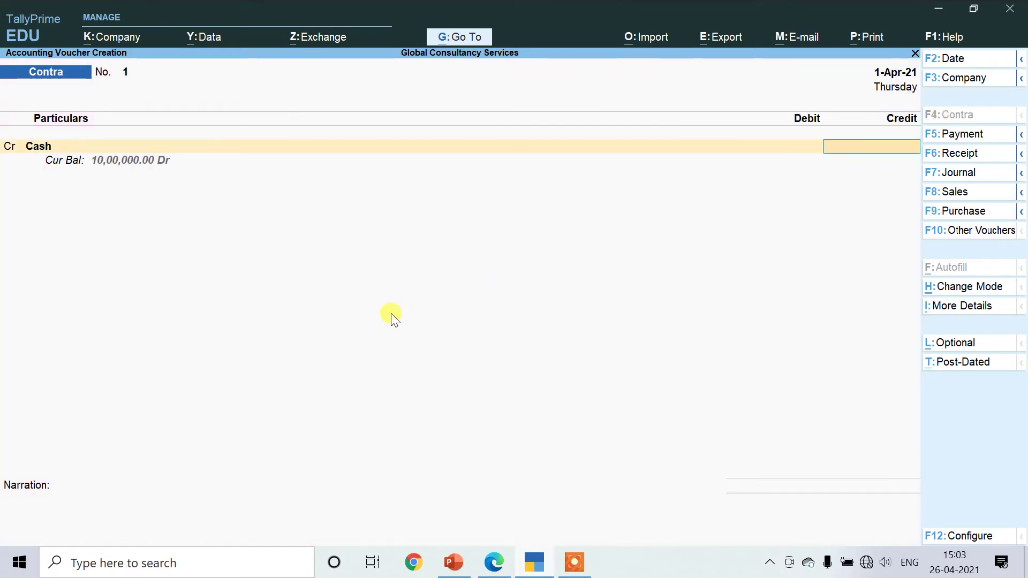
pyautogui.write('5000000')
pyautogui.press('Return')
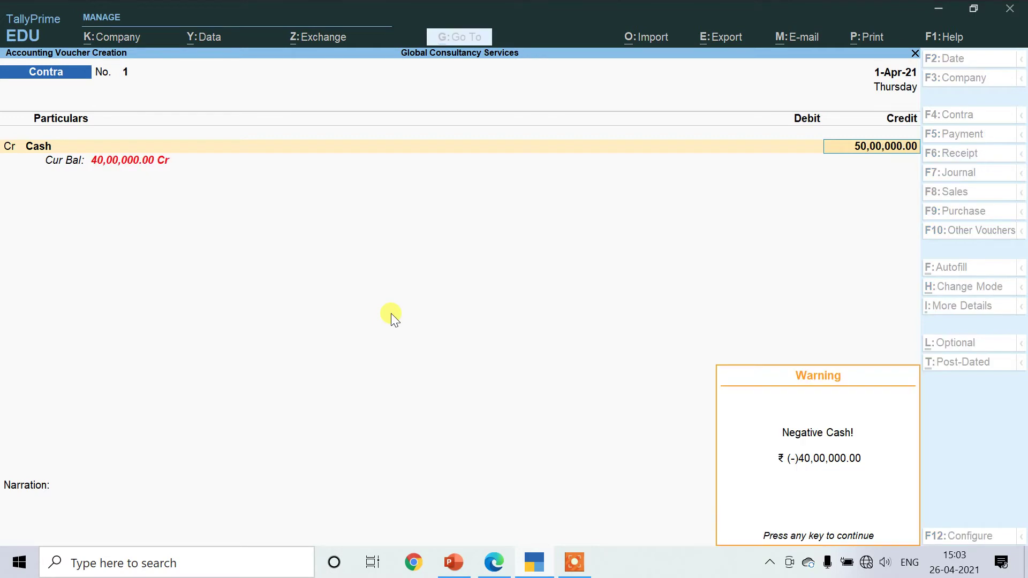
pyautogui.press('Return')
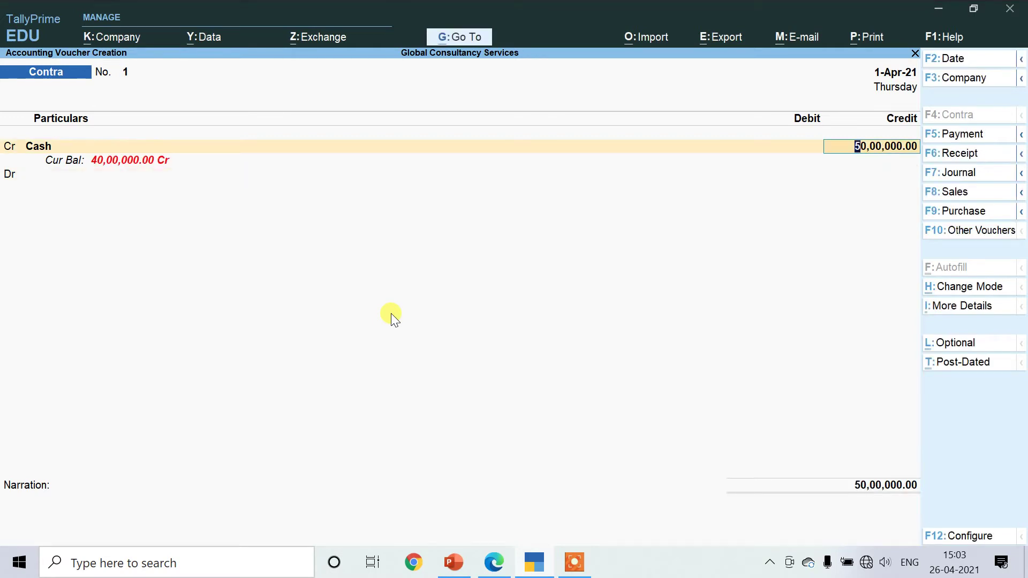
# Step: Set the Cash credit amount in the contra voucher to 500000
pyautogui.write('500000')
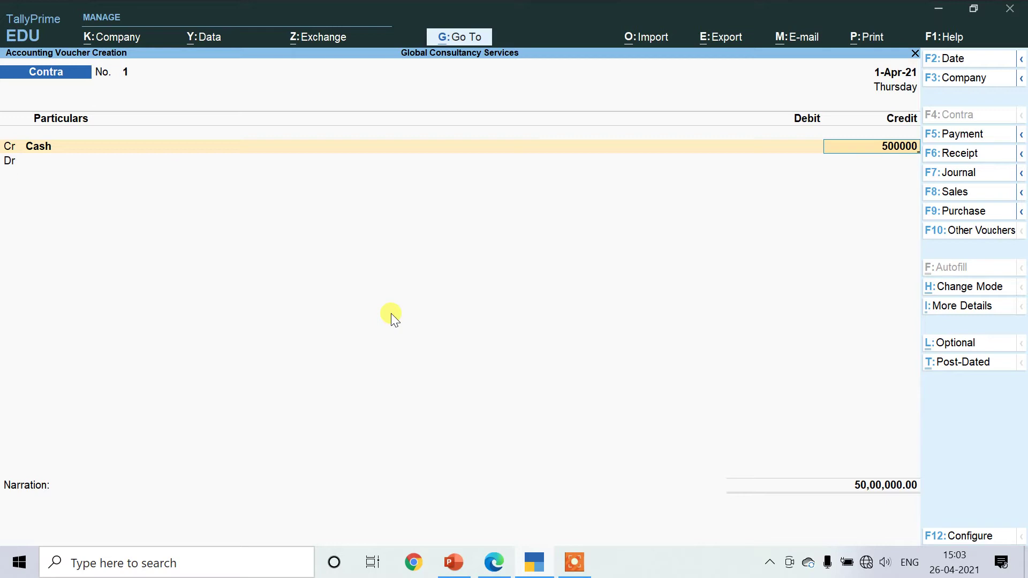
pyautogui.press('Return')
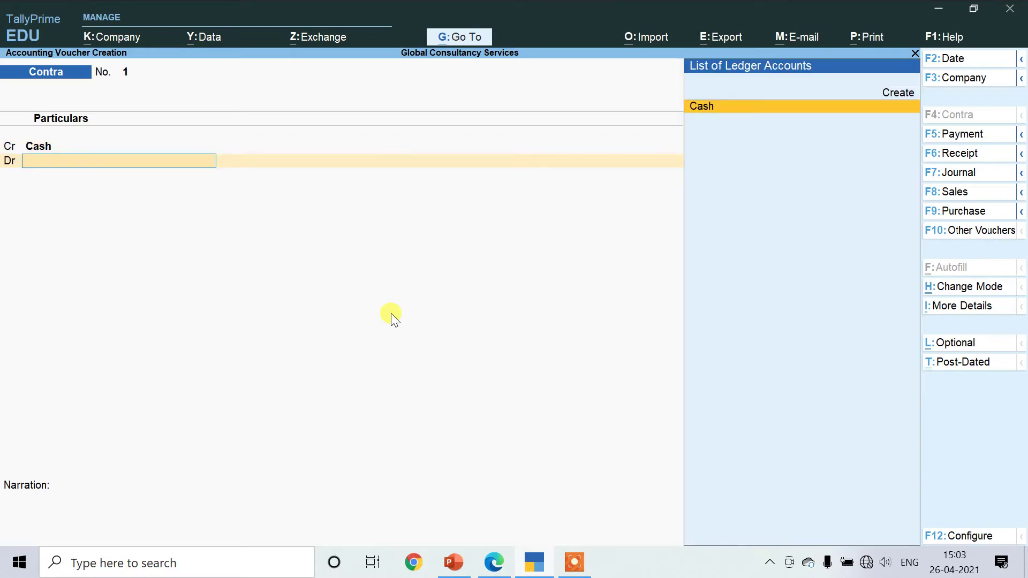
# Step: Start a new ledger named Sbi Bank A/c under the Bank Accounts group for the contra voucher's debit side
pyautogui.press('Up')
pyautogui.press('Return')
pyautogui.write('Sbi Bank a/')
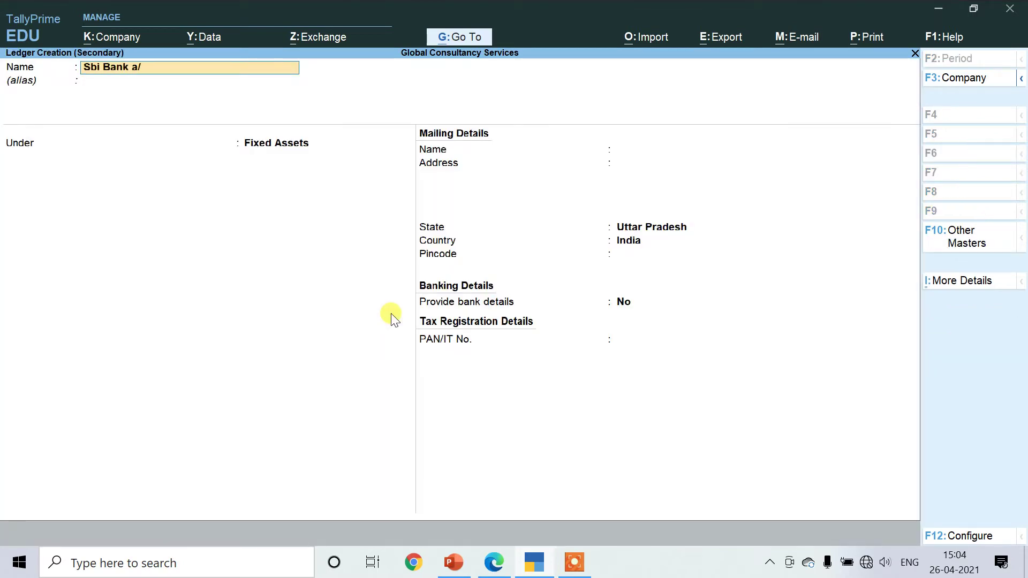
pyautogui.write('c')
pyautogui.press('Return')
pyautogui.press('Return')
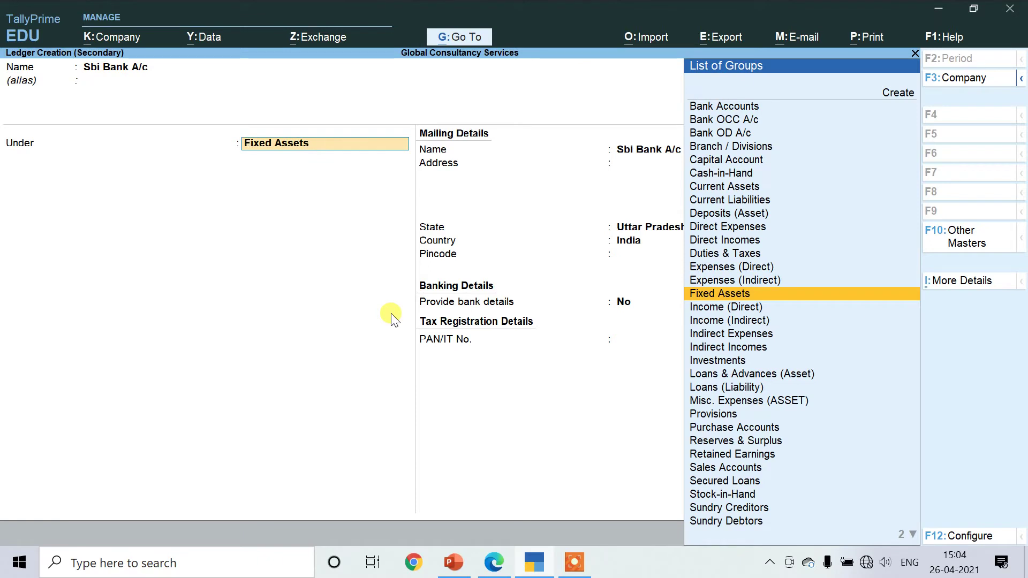
pyautogui.write('Bank')
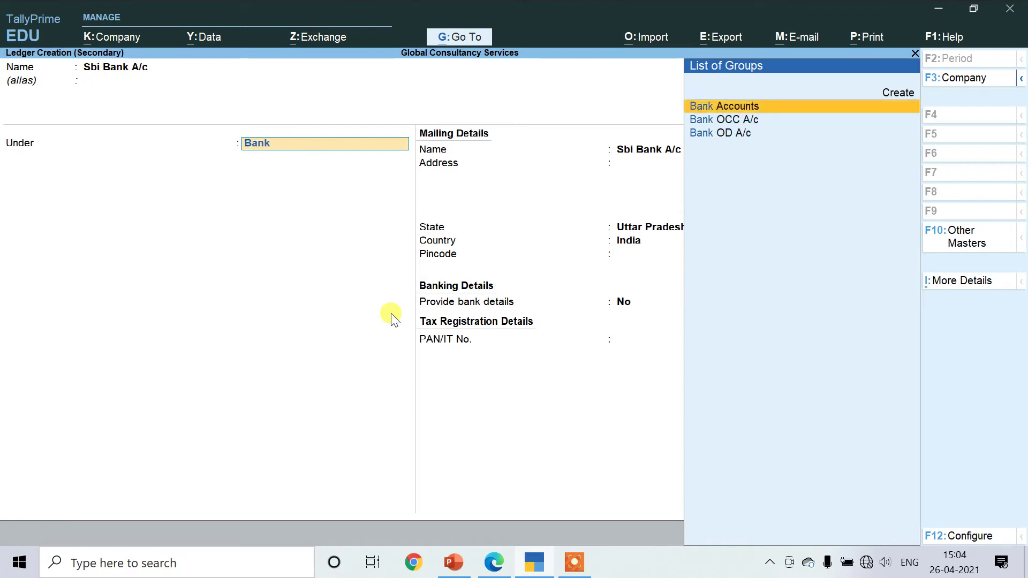
pyautogui.press('Return')
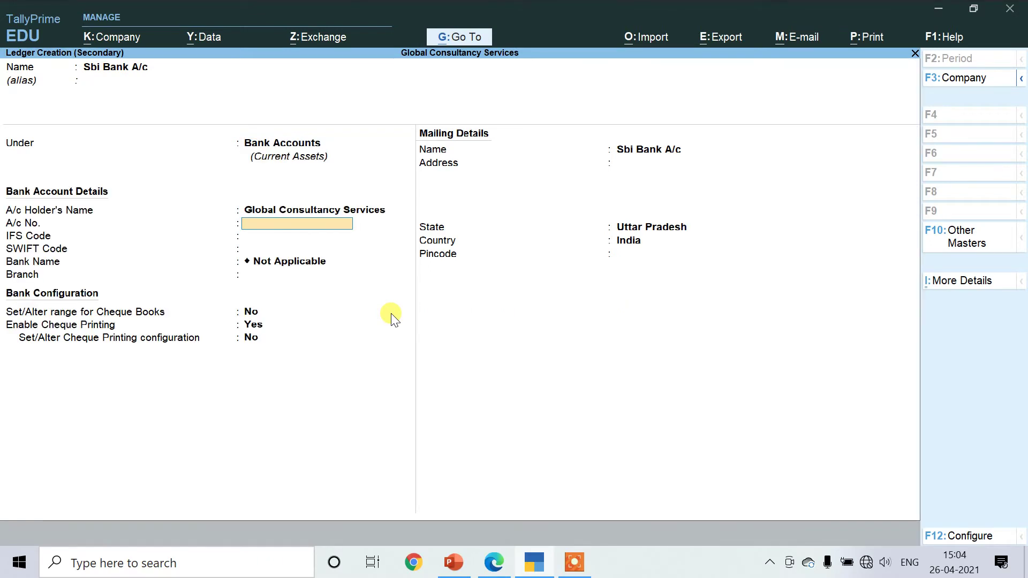
# Step: Save the Sbi Bank A/c ledger with the default bank details and use it as the contra voucher's debit account
pyautogui.press('Return')
pyautogui.press('Return')
pyautogui.press('Return')
pyautogui.press('Return')
pyautogui.press('Return')
pyautogui.press('Return')
pyautogui.press('Return')
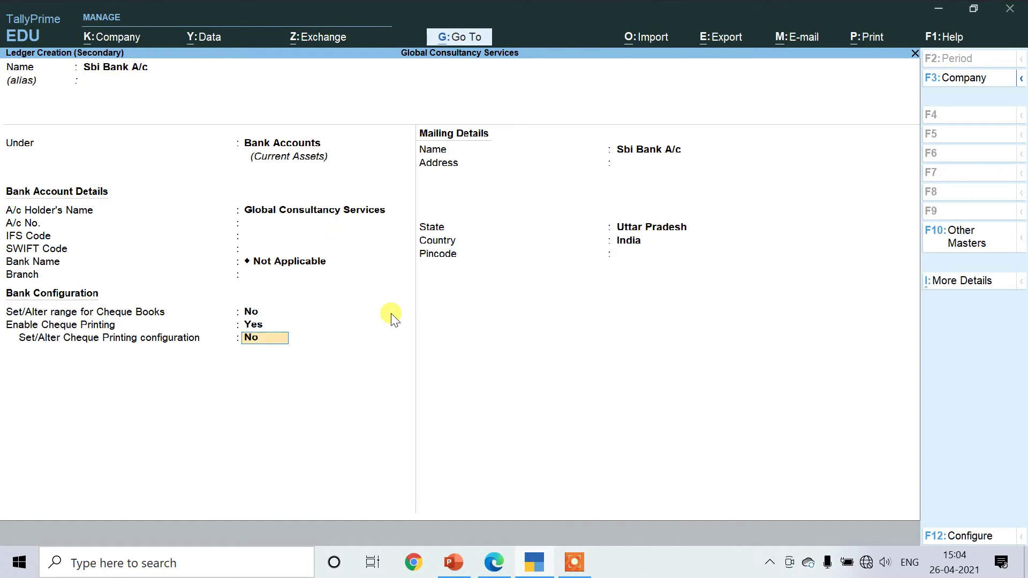
pyautogui.press('Return')
pyautogui.press('Return')
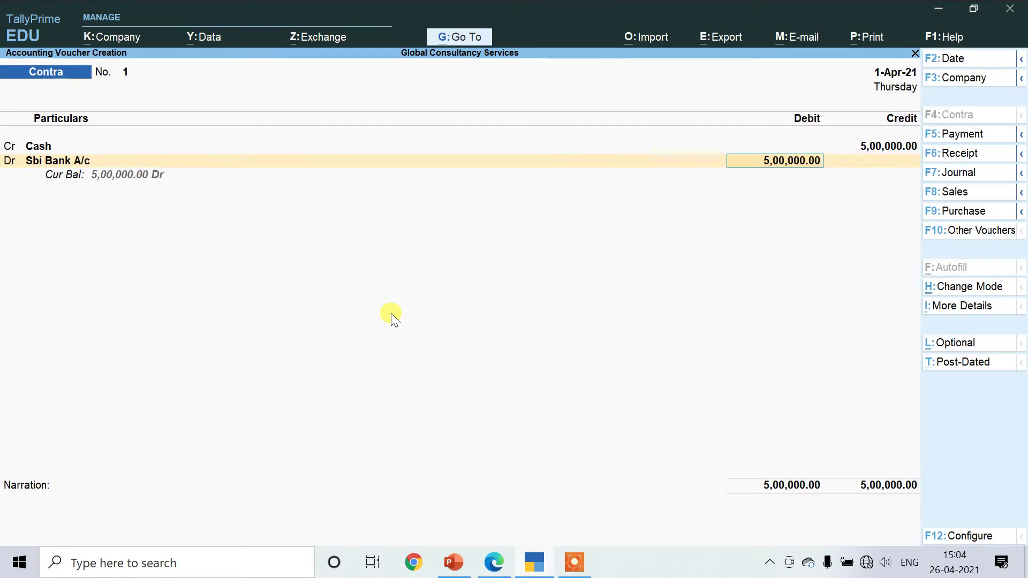
# Step: Debit Sbi Bank A/c with 500000, skip the cash denominations and save the contra voucher without a narration
pyautogui.press('Return')
pyautogui.press('Return')
pyautogui.press('Return')
pyautogui.press('Return')
pyautogui.press('Return')
pyautogui.press('Return')
pyautogui.press('Return')
pyautogui.press('Return')
pyautogui.press('Return')
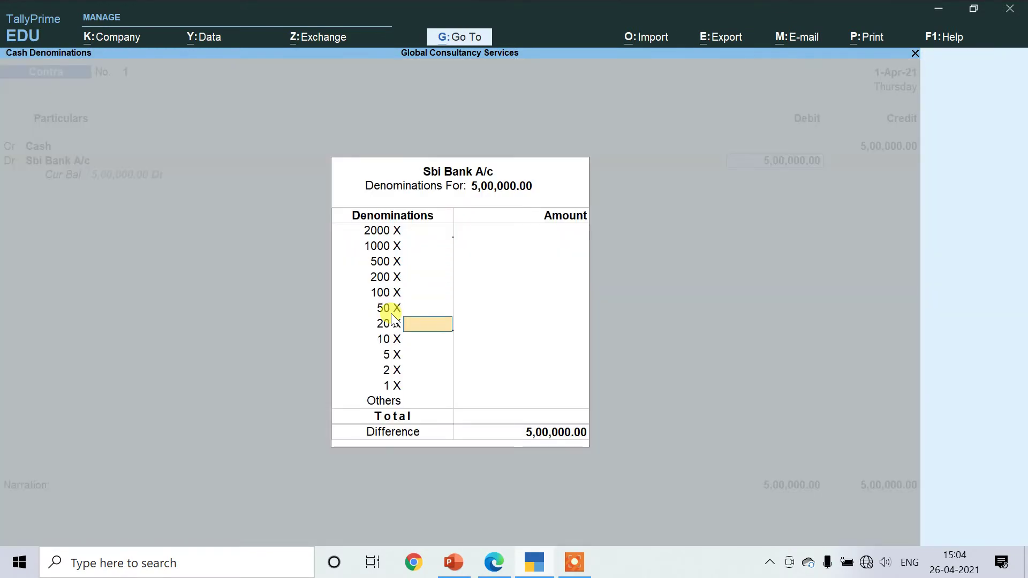
pyautogui.press('Return')
pyautogui.press('Return')
pyautogui.press('Return')
pyautogui.press('Return')
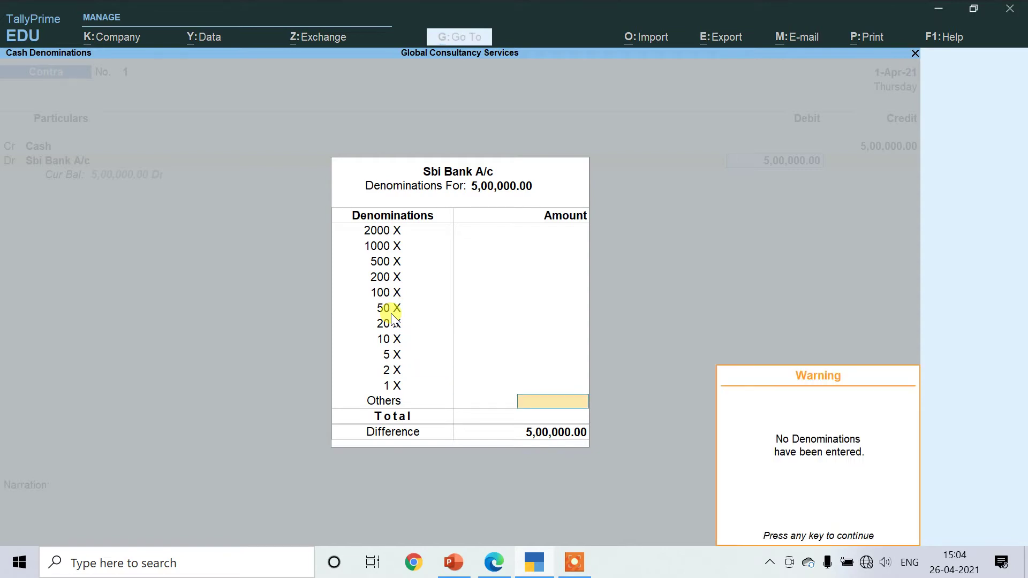
pyautogui.press('Return')
pyautogui.press('Return')
pyautogui.press('y')
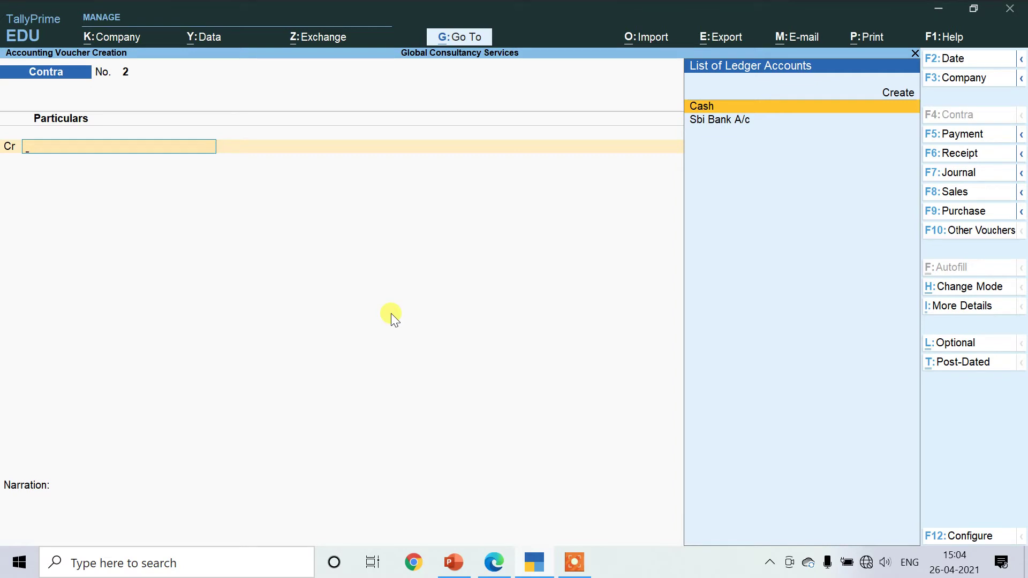
# Step: Check the fourth April 2021 transaction in the Microsoft Edge PDF, and open a Purchase voucher in TallyPrime in As Voucher mode without supplier invoice details
pyautogui.click(493, 562)
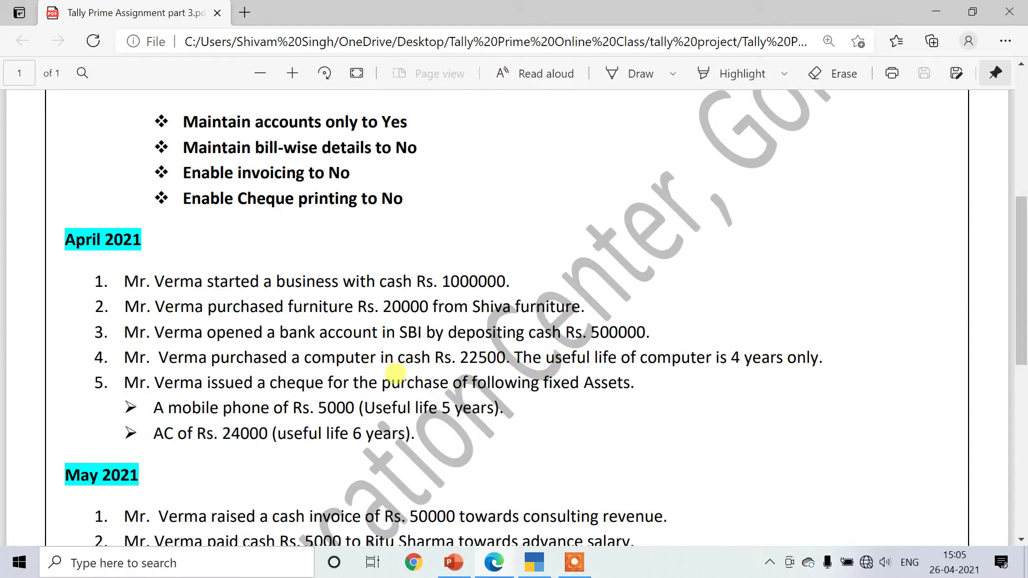
pyautogui.click(534, 562)
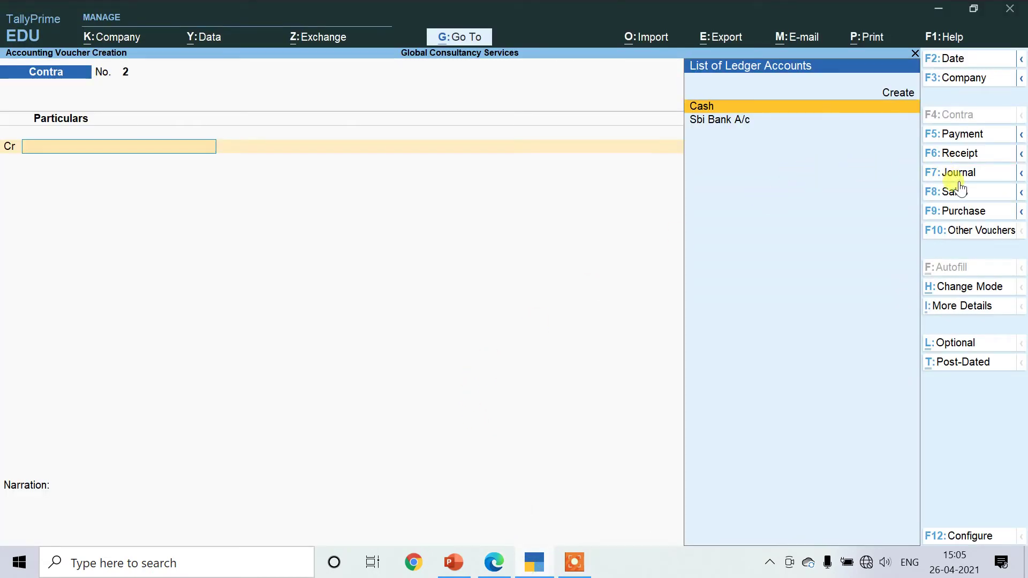
pyautogui.click(959, 210)
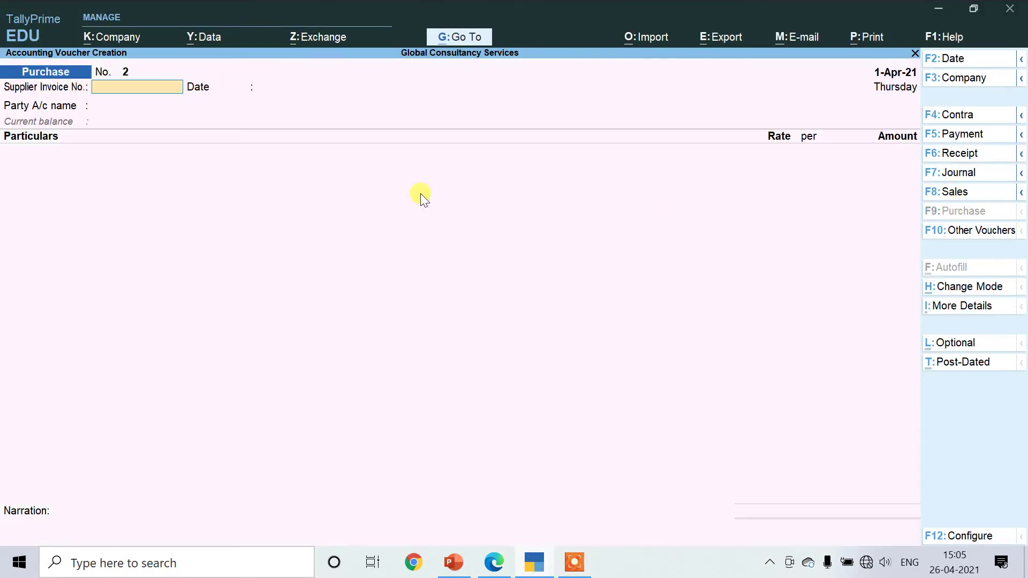
pyautogui.hotkey('ctrl', 'h')
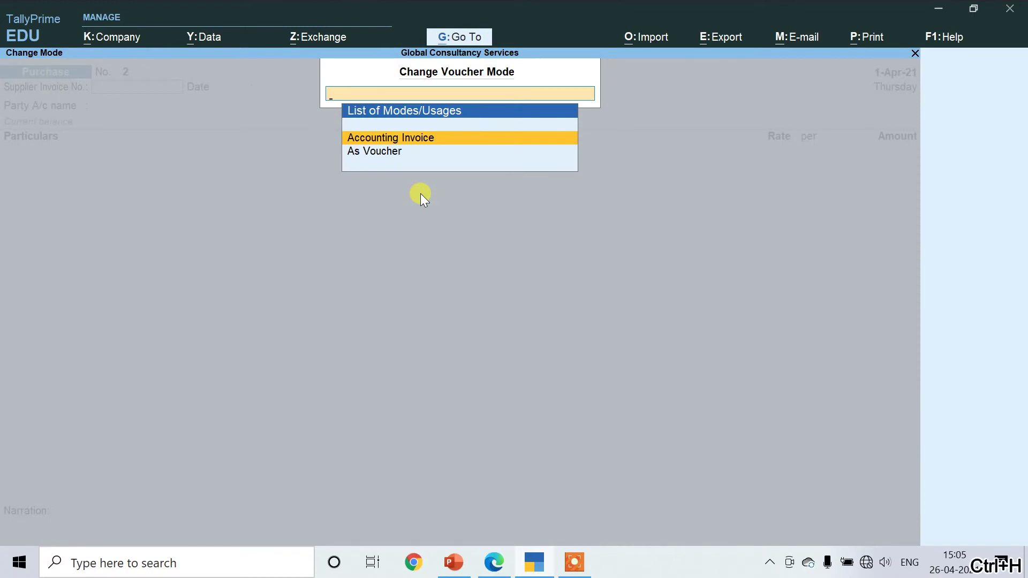
pyautogui.press('Down')
pyautogui.press('Return')
pyautogui.press('Return')
pyautogui.press('Return')
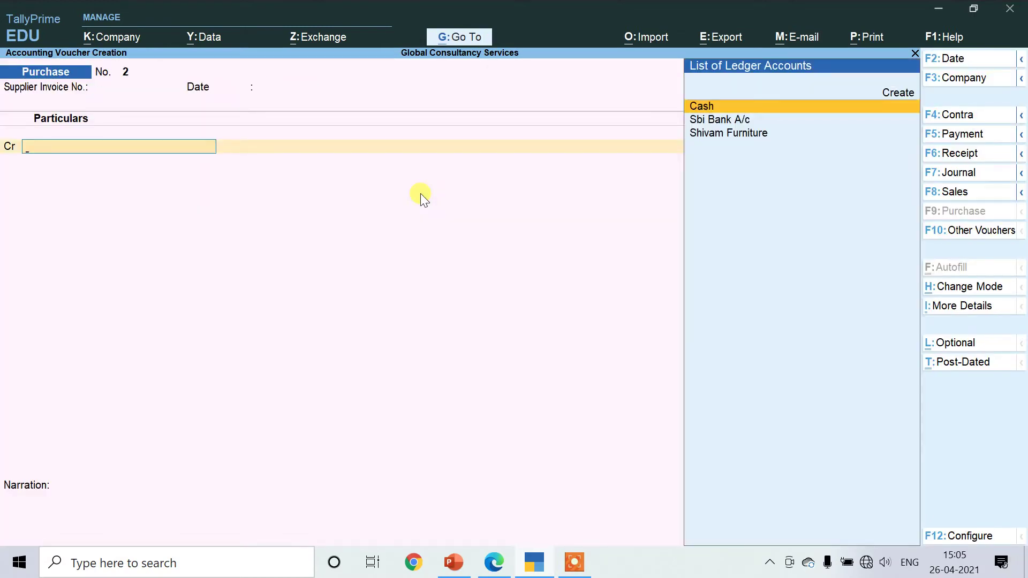
# Step: Recheck the computer purchase in the Edge PDF, and make Cash the TallyPrime purchase voucher's credit account, leaving receipt and party details at their defaults
pyautogui.click(497, 567)
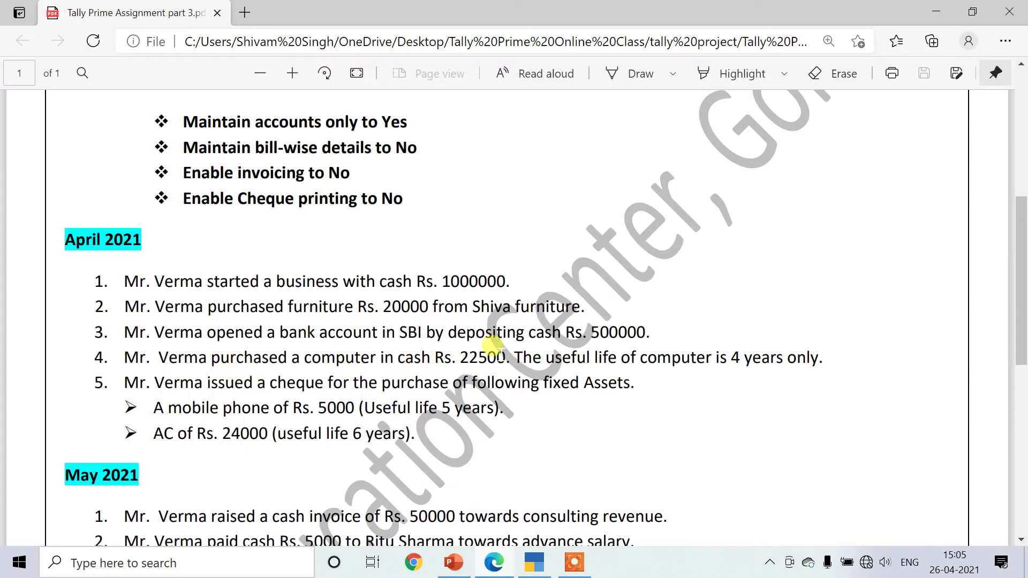
pyautogui.click(525, 566)
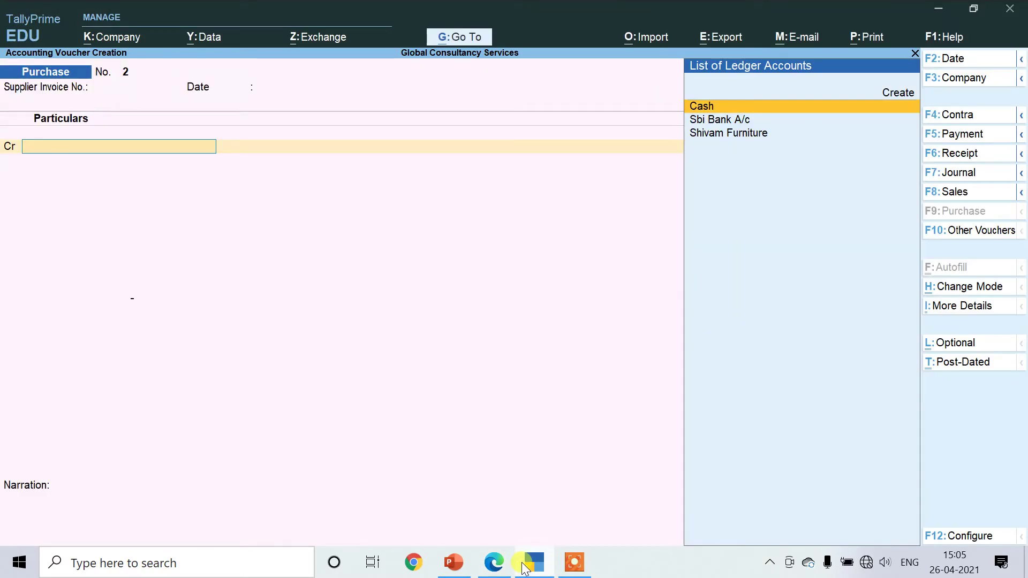
pyautogui.press('Return')
pyautogui.press('Return')
pyautogui.press('Return')
pyautogui.press('Return')
pyautogui.press('Return')
pyautogui.press('Return')
pyautogui.press('Return')
pyautogui.press('Return')
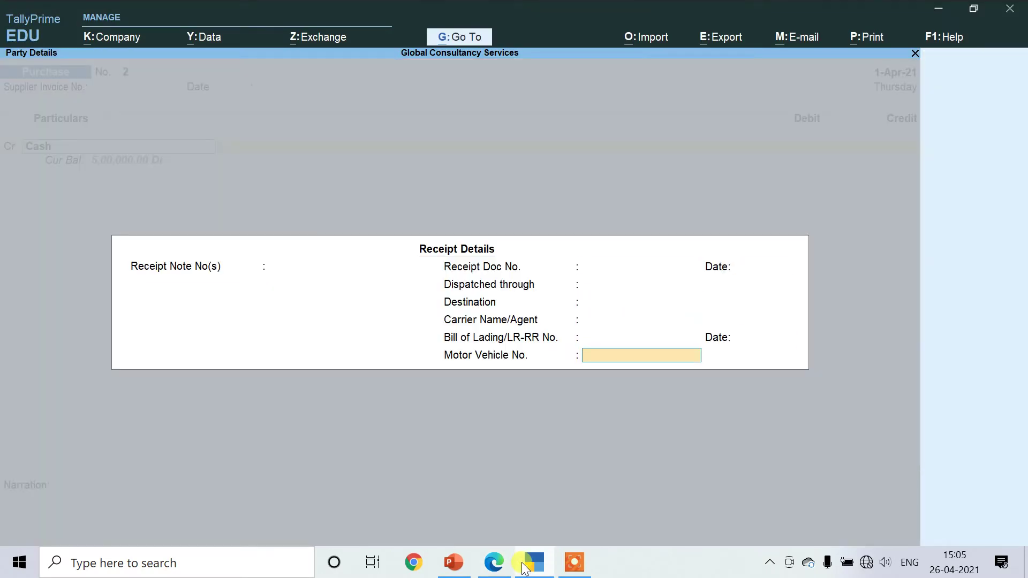
pyautogui.press('Return')
pyautogui.hotkey('ctrl', 'a')
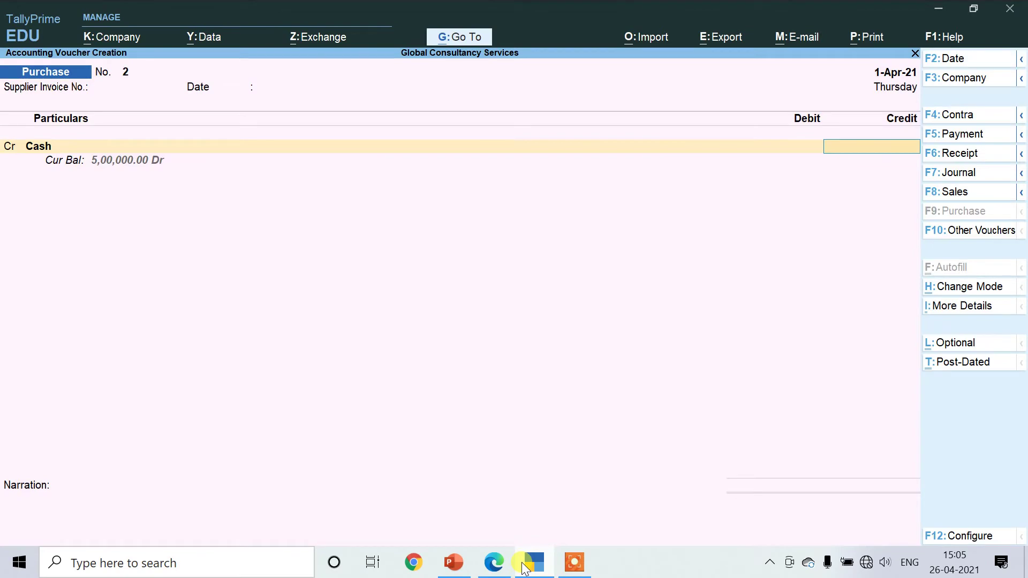
# Step: Look up the computer's price in the Edge PDF and set the Cash credit amount in TallyPrime to 22500
pyautogui.click(494, 562)
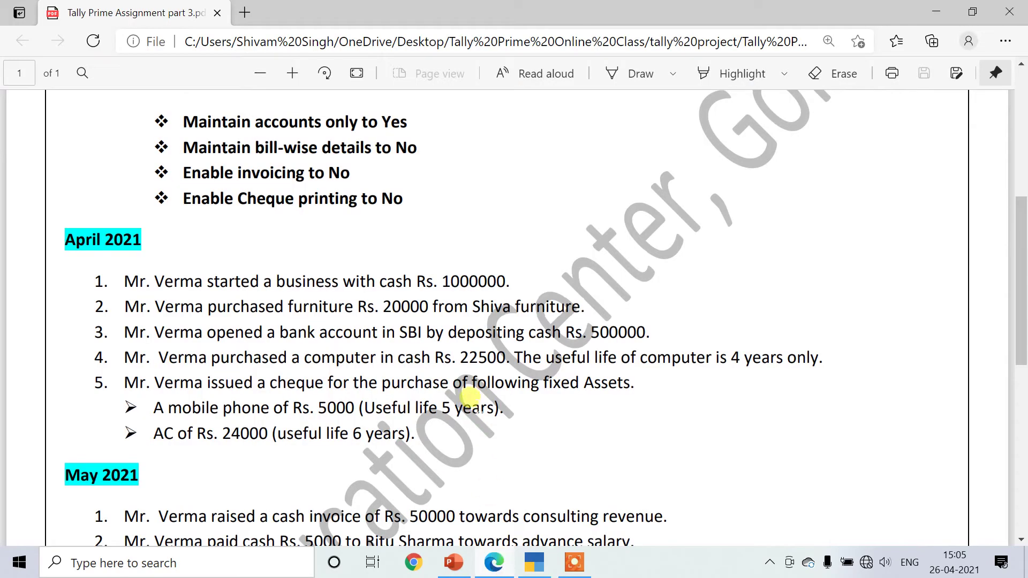
pyautogui.click(533, 567)
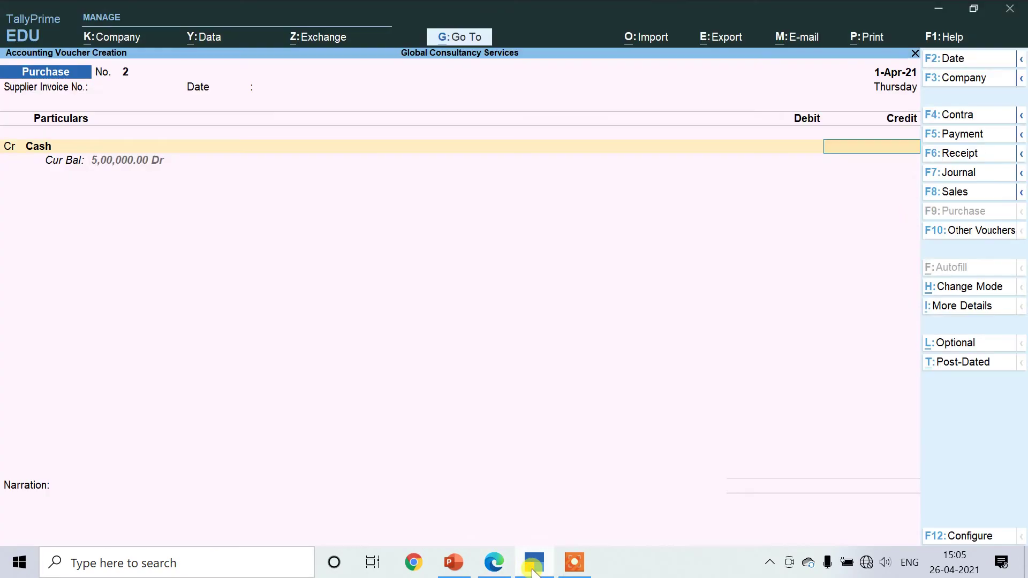
pyautogui.write('22500')
pyautogui.press('Return')
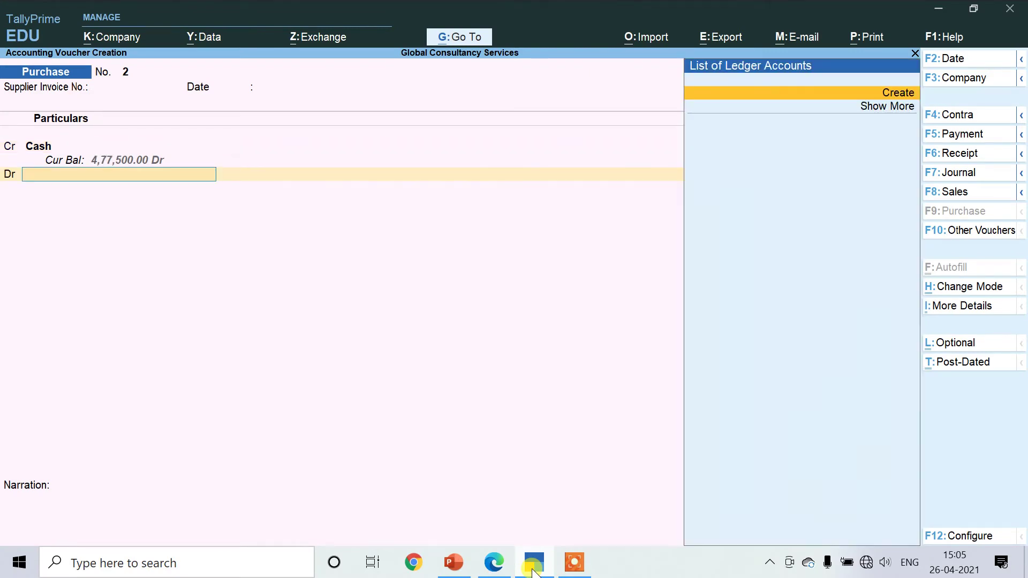
# Step: Create a ledger named Computer A/c under the Fixed Assets group and use it as the purchase voucher's debit account
pyautogui.hotkey('alt', 'c')
pyautogui.write('Comp')
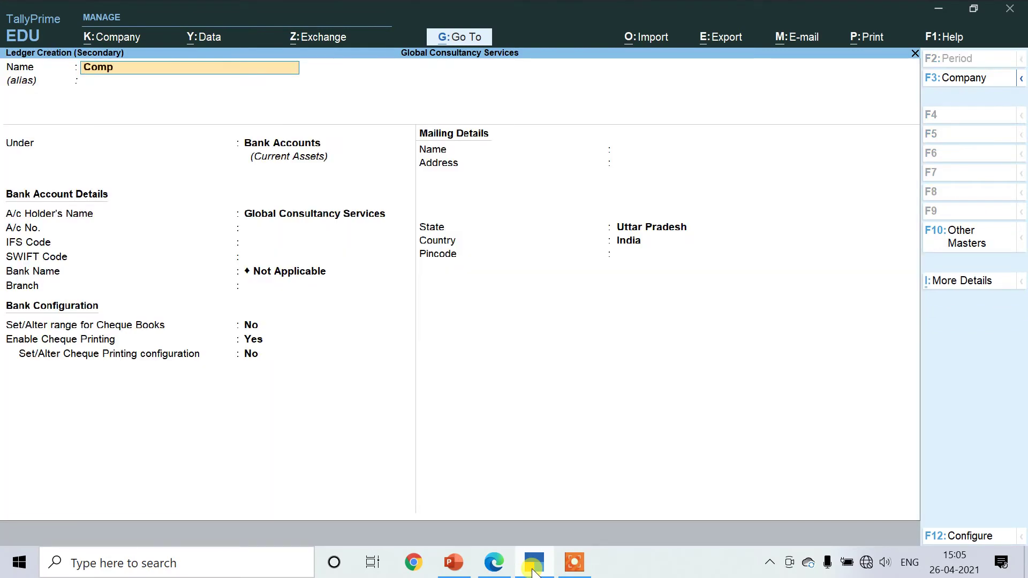
pyautogui.write('uter a/c')
pyautogui.press('Return')
pyautogui.press('Return')
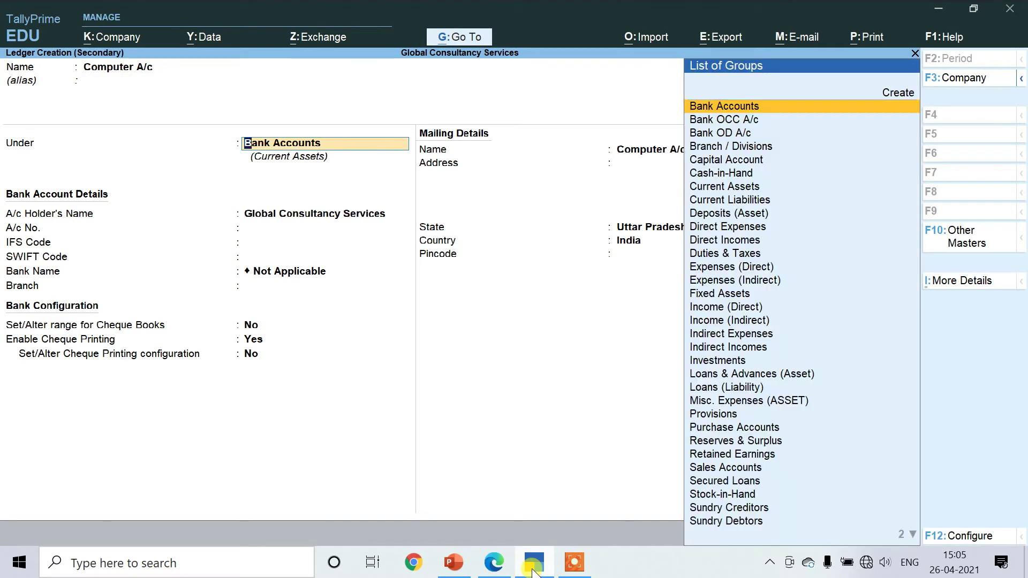
pyautogui.write('F')
pyautogui.press('Return')
pyautogui.press('Return')
pyautogui.press('Return')
pyautogui.press('Return')
pyautogui.press('Return')
pyautogui.press('Return')
pyautogui.press('Return')
pyautogui.press('y')
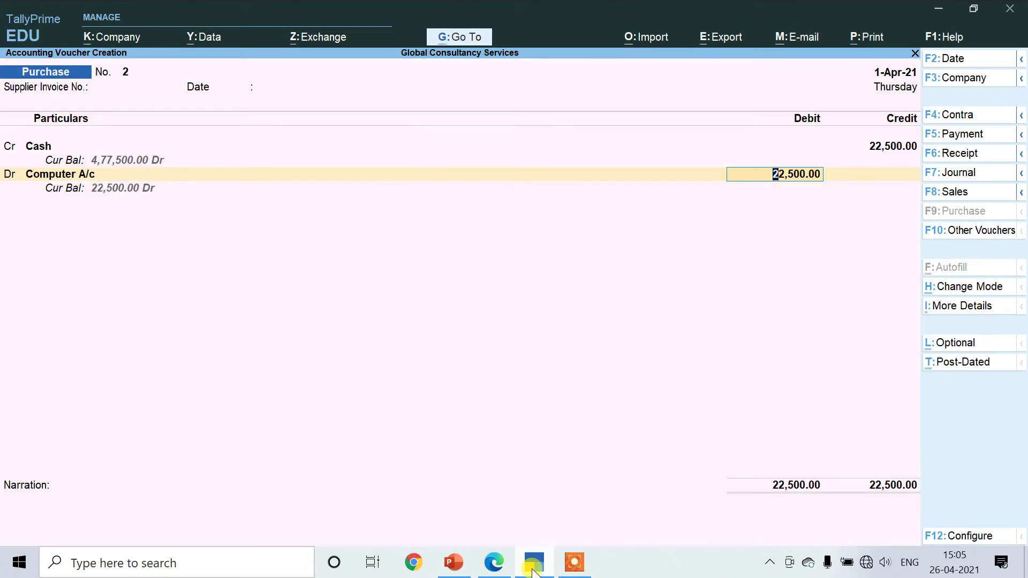
# Step: Debit Computer A/c with 22500 and save the purchase voucher without a narration
pyautogui.press('Return')
pyautogui.press('Return')
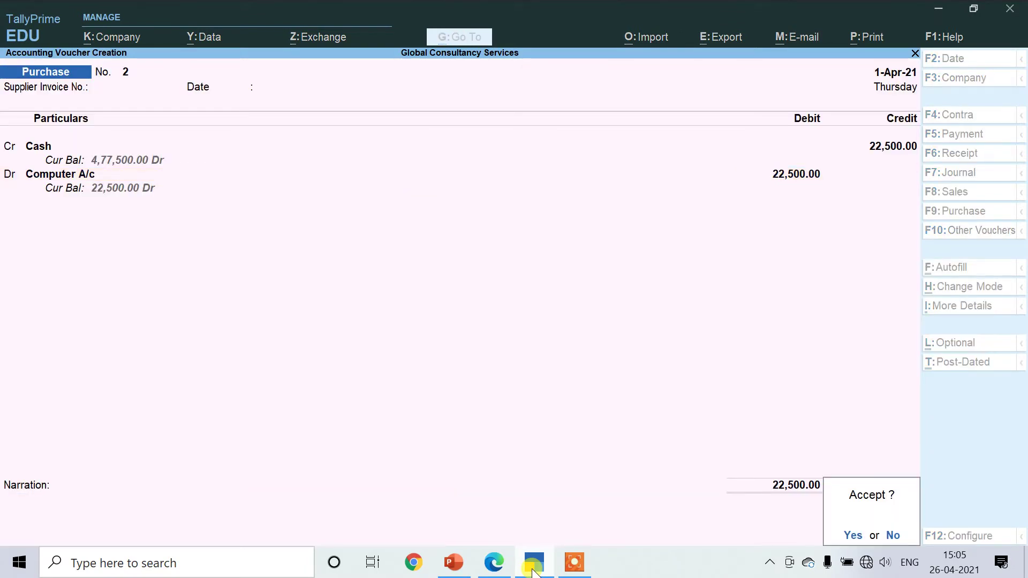
pyautogui.press('y')
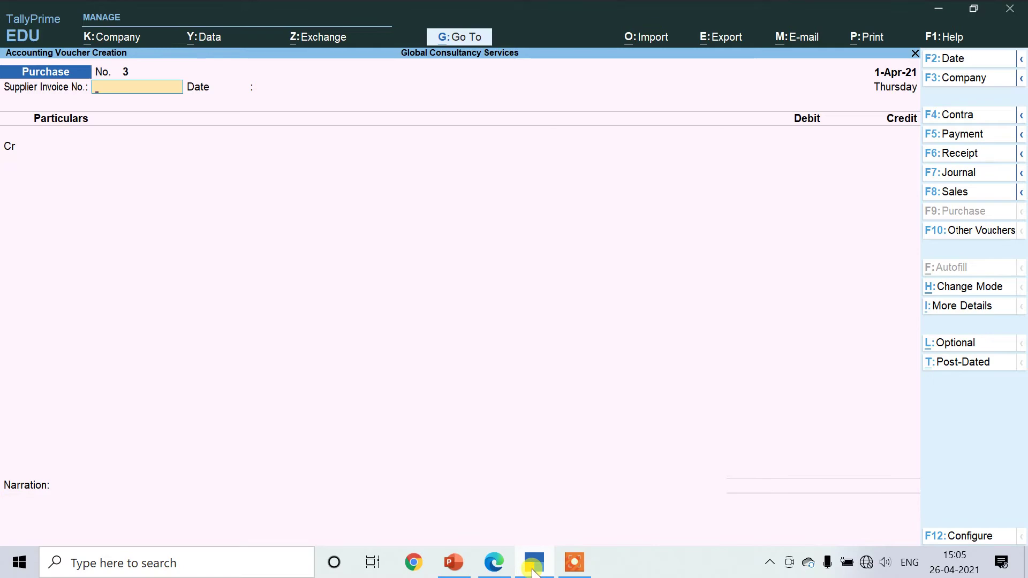
# Step: Check the fifth April 2021 transaction in the Edge PDF, and leave the supplier invoice details blank in TallyPrime's new purchase voucher
pyautogui.click(494, 562)
pyautogui.scroll(-2, 248, 404)
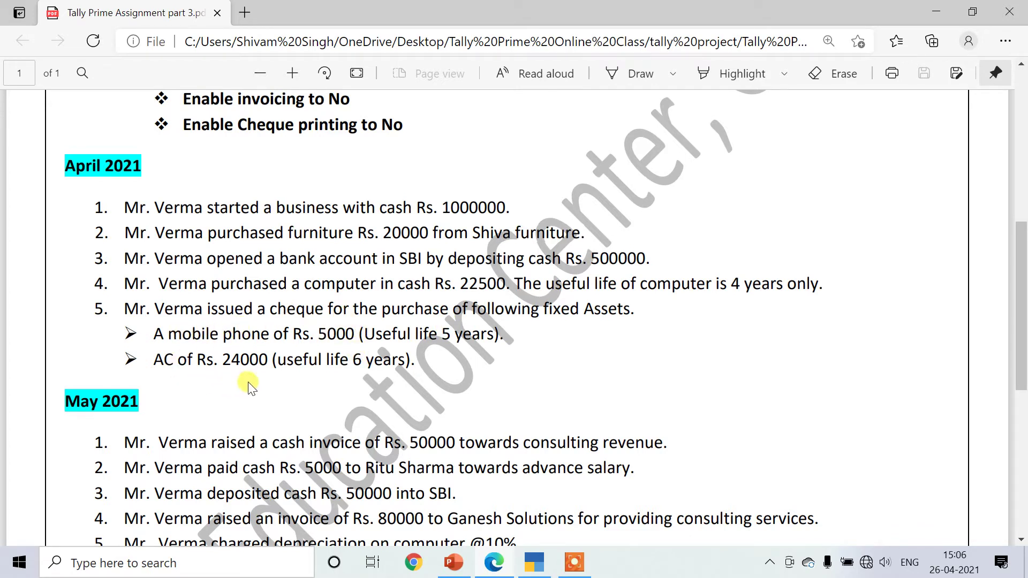
pyautogui.click(534, 563)
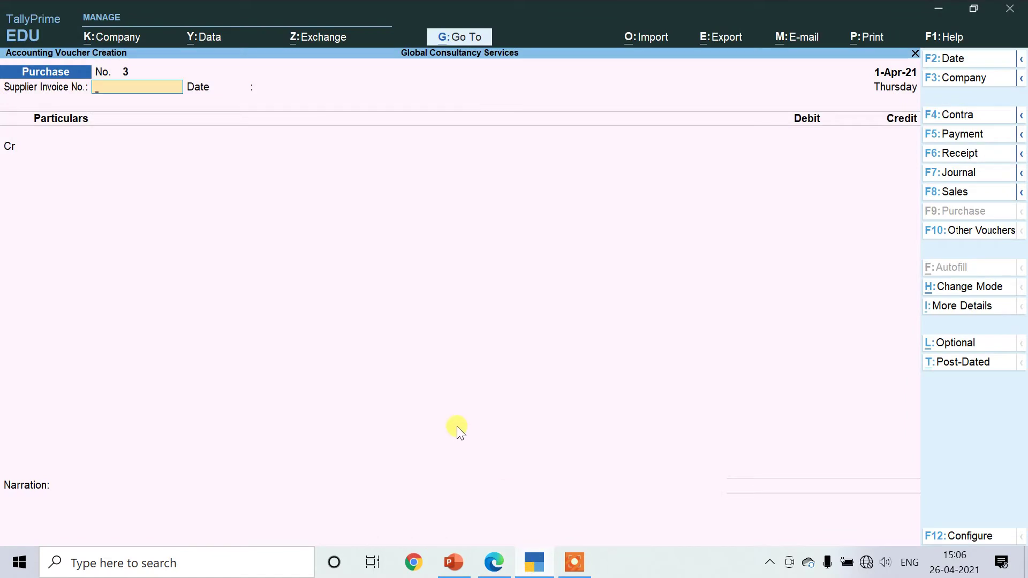
pyautogui.press('Return')
pyautogui.press('Return')
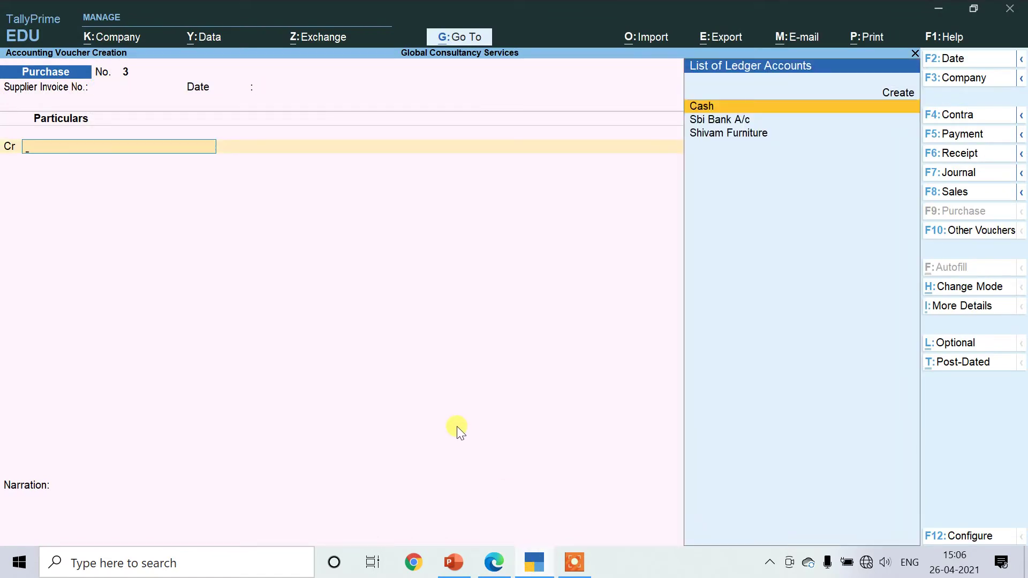
# Step: Make Sbi Bank A/c the purchase voucher's credit account, leaving the receipt and party details at their defaults
pyautogui.press('Down')
pyautogui.press('Return')
pyautogui.press('Return')
pyautogui.press('Return')
pyautogui.press('Return')
pyautogui.press('Return')
pyautogui.press('Return')
pyautogui.press('Return')
pyautogui.press('Return')
pyautogui.press('Return')
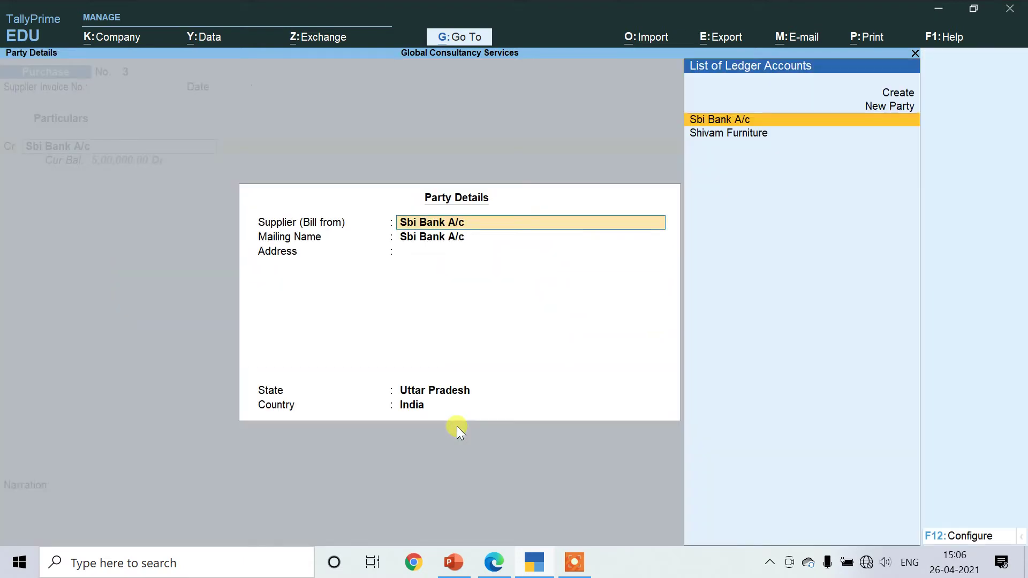
pyautogui.press('Return')
pyautogui.press('Return')
pyautogui.press('Return')
pyautogui.press('Return')
pyautogui.press('Return')
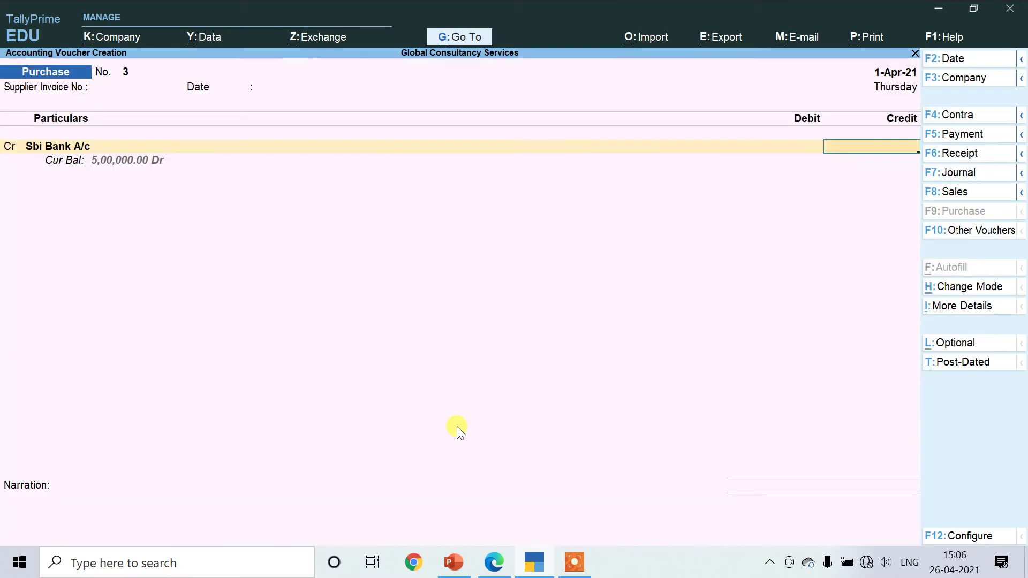
# Step: Look up the mobile phone and AC prices in the Edge PDF, and credit Sbi Bank A/c in TallyPrime with their sum, 29000
pyautogui.click(494, 562)
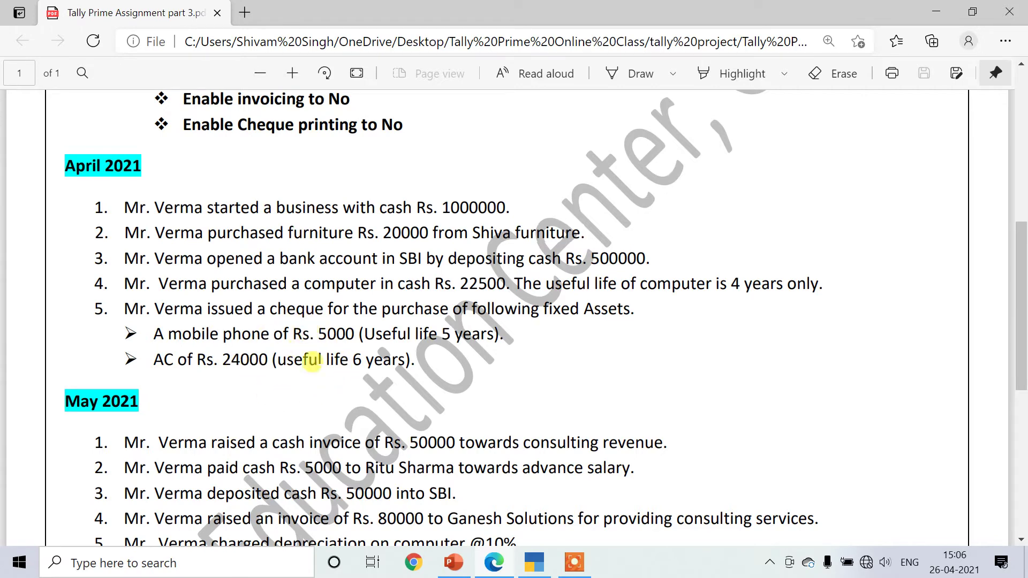
pyautogui.click(534, 569)
pyautogui.write('29000')
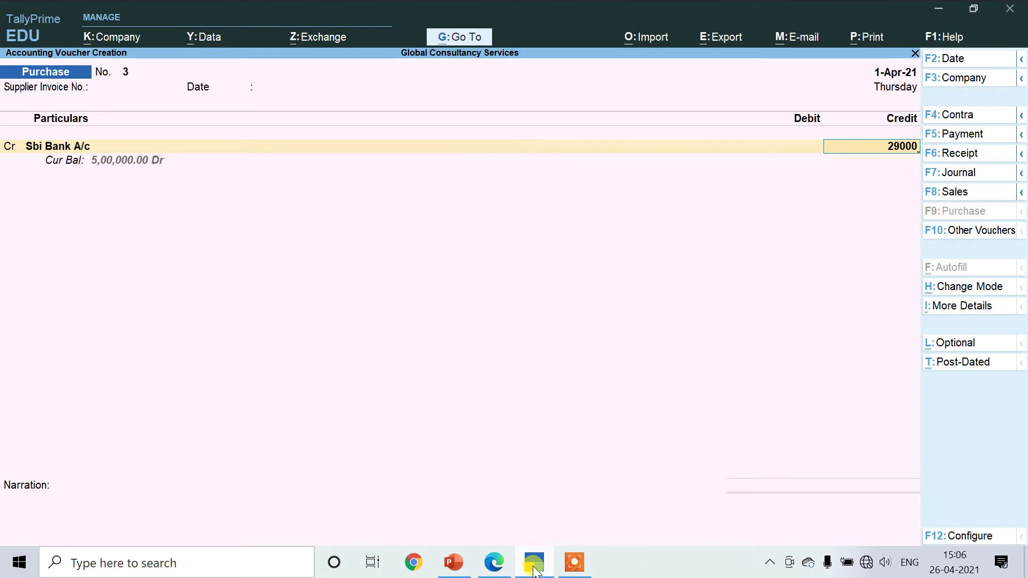
pyautogui.press('Return')
# Step: Create a Mobile Phone ledger under Fixed Assets and use it as the purchase voucher's debit account
pyautogui.press('Return')
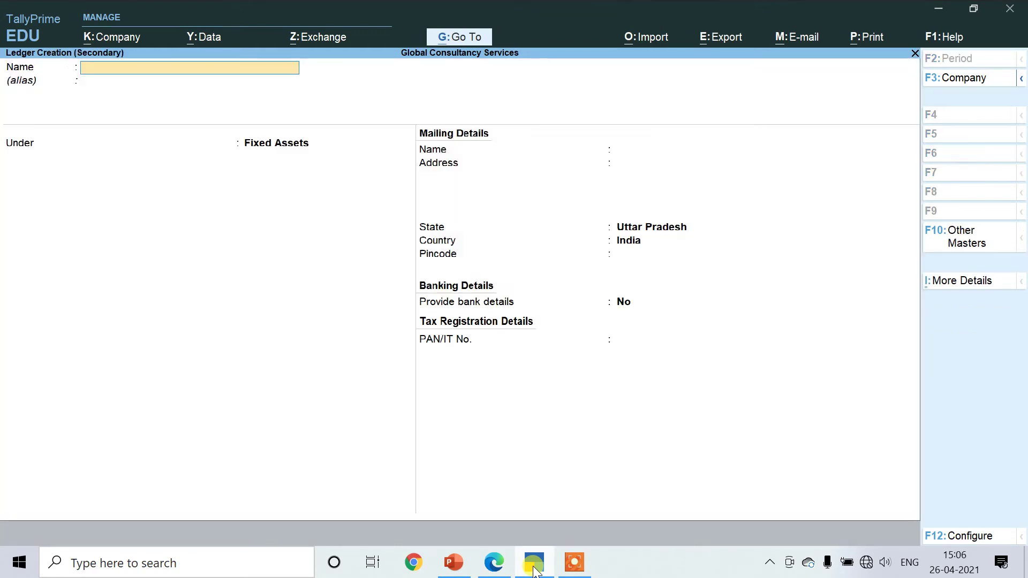
pyautogui.write('Mobile Phone')
pyautogui.press('Return')
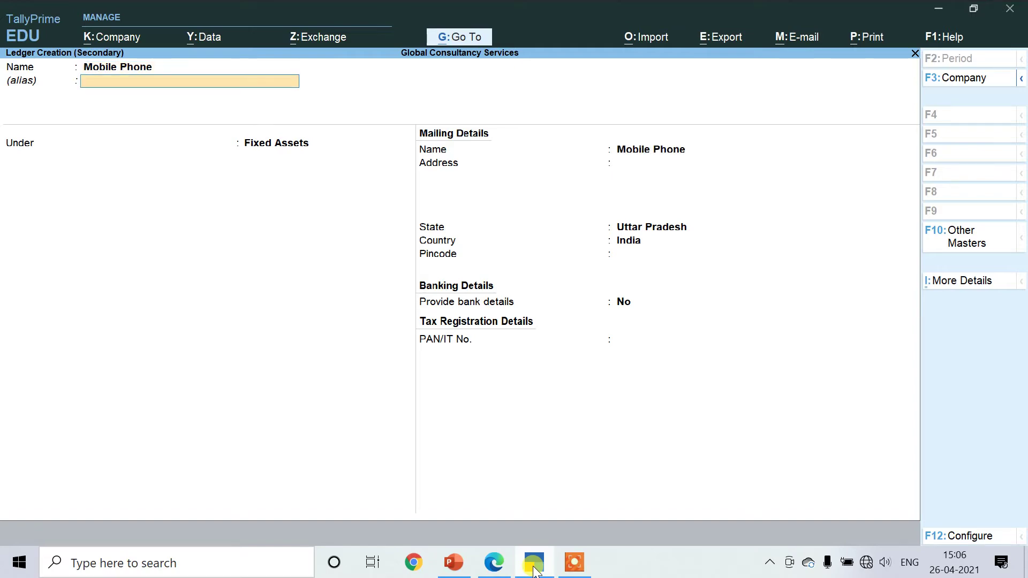
pyautogui.press('Return')
pyautogui.press('Return')
pyautogui.press('Return')
pyautogui.press('Return')
pyautogui.press('Return')
pyautogui.press('Return')
pyautogui.press('Return')
pyautogui.press('Return')
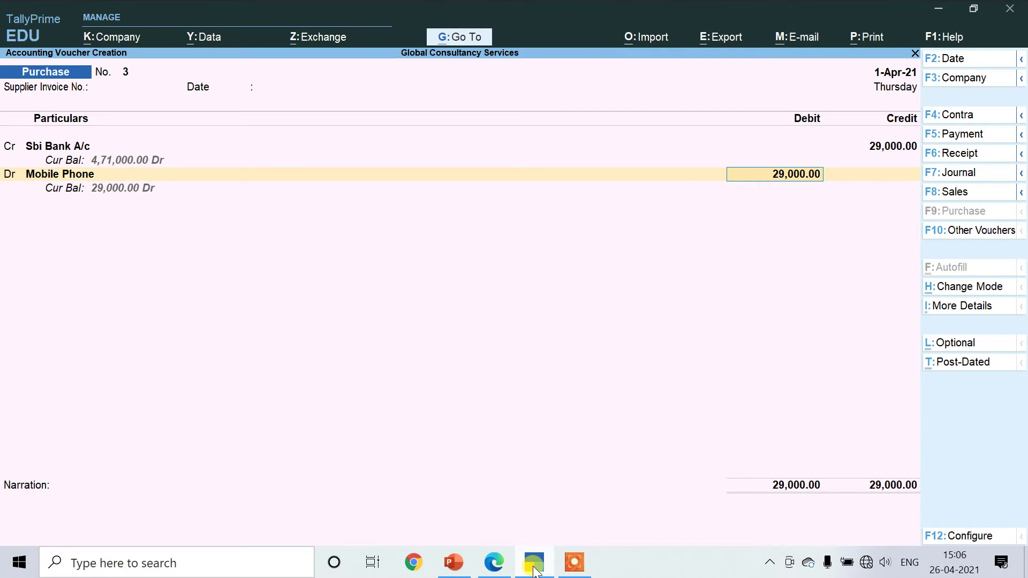
# Step: Check the mobile phone's price in the Edge PDF, and set the Mobile Phone debit in TallyPrime to 5000
pyautogui.click(493, 563)
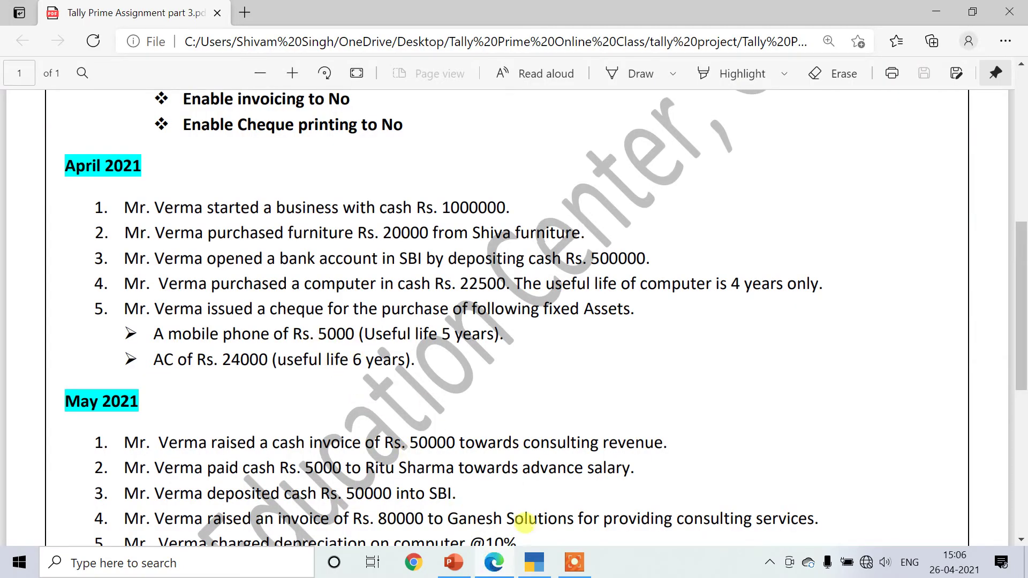
pyautogui.click(535, 571)
pyautogui.write('5000')
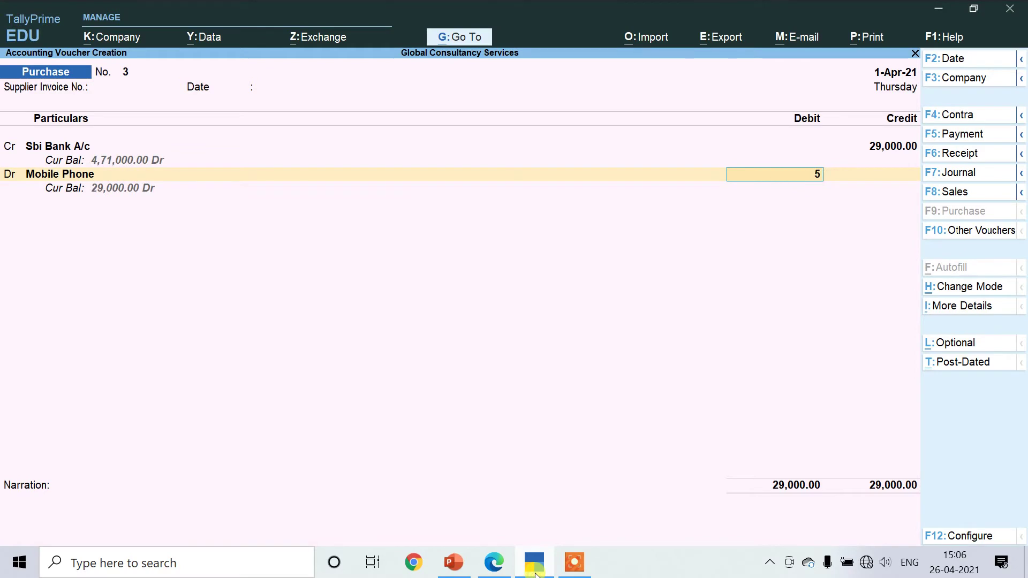
pyautogui.press('Return')
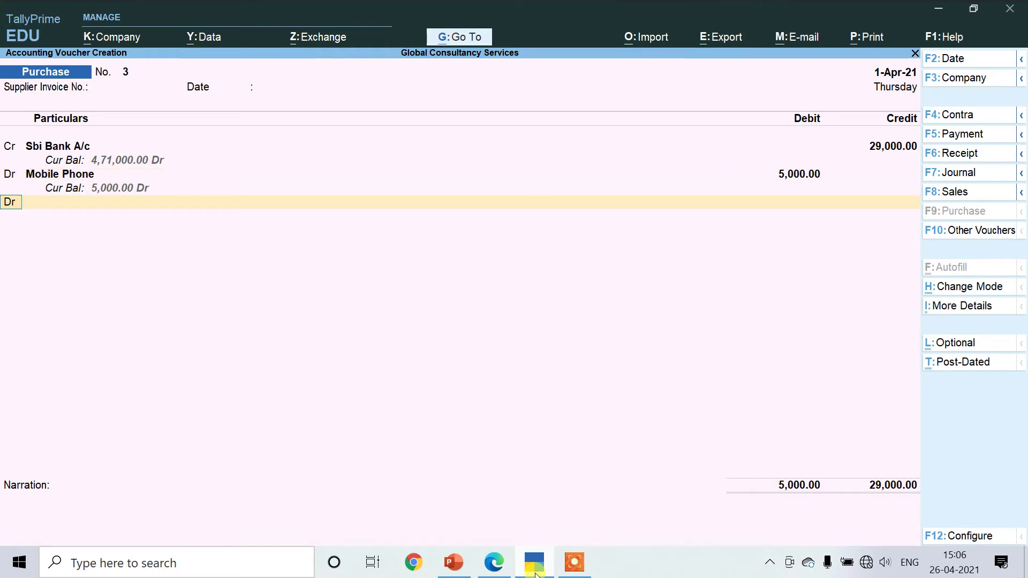
# Step: Create an AC ledger under Fixed Assets as the voucher's second debit account
pyautogui.press('Return')
pyautogui.press('Up')
pyautogui.press('Return')
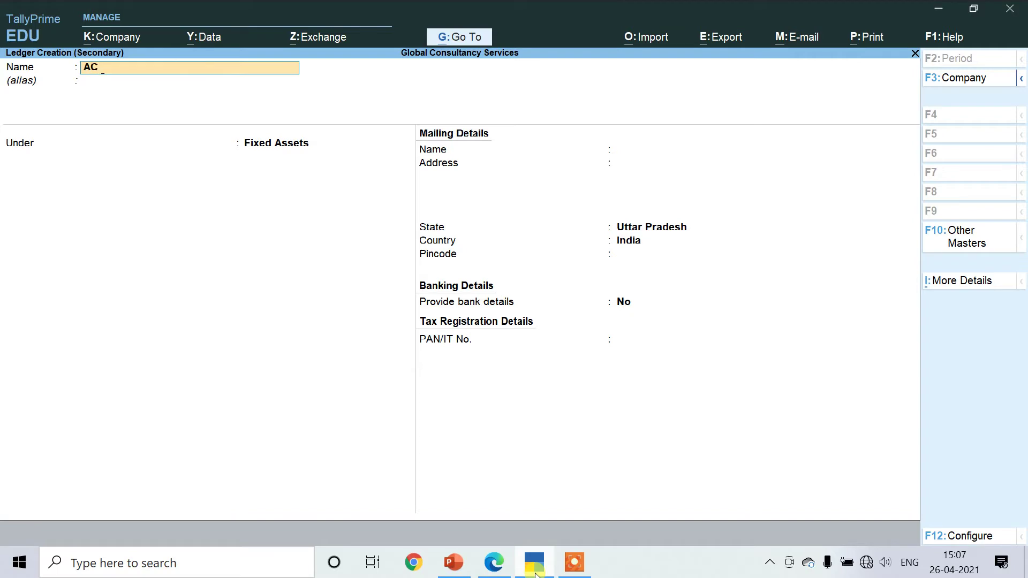
pyautogui.write('AC')
pyautogui.press('Return')
pyautogui.press('Return')
pyautogui.press('Return')
pyautogui.press('Return')
pyautogui.press('Return')
pyautogui.press('Return')
pyautogui.press('Return')
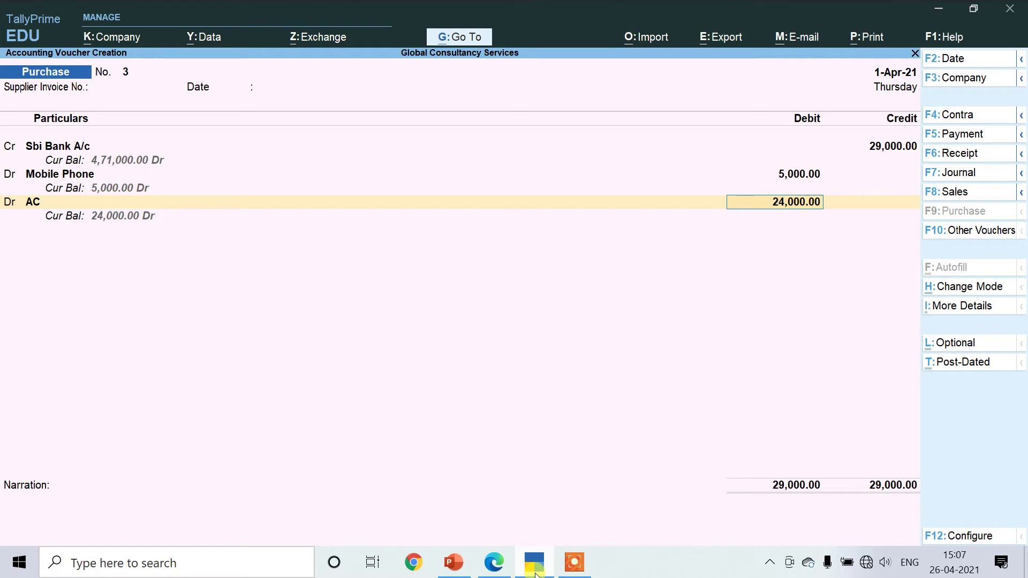
# Step: Accept 24,000 as the AC debit and save the purchase voucher without a narration
pyautogui.press('Return')
pyautogui.press('Return')
pyautogui.press('Return')
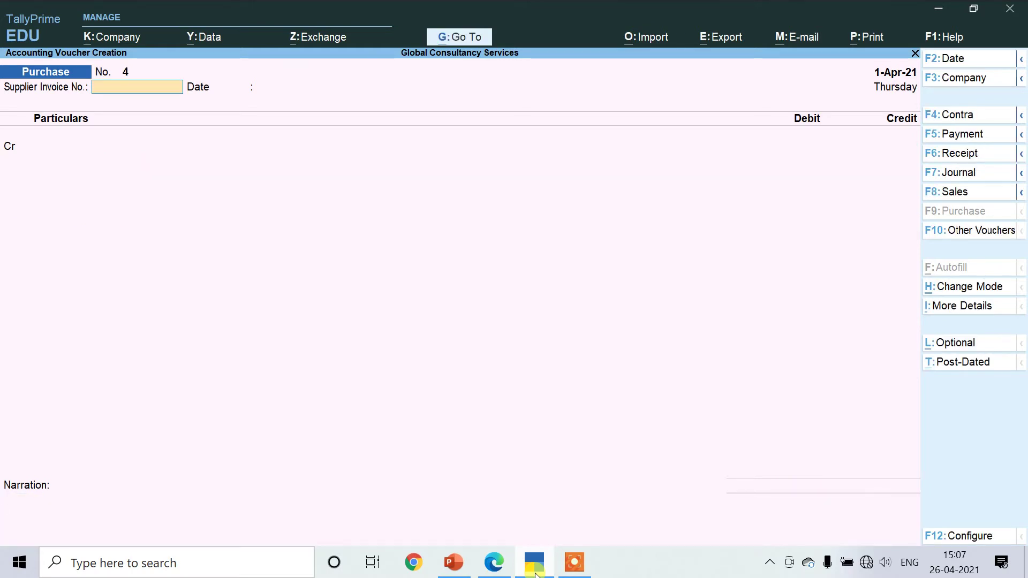
# Step: Read the first May 2021 transaction in the Edge PDF, and change TallyPrime's voucher date to 1 May 2021
pyautogui.click(493, 562)
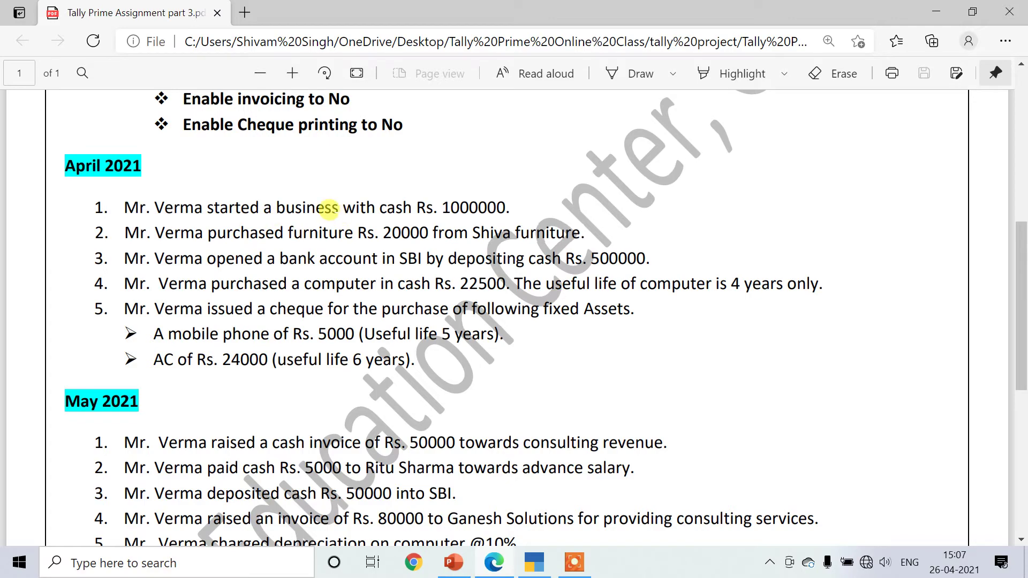
pyautogui.scroll(-4, 331, 206)
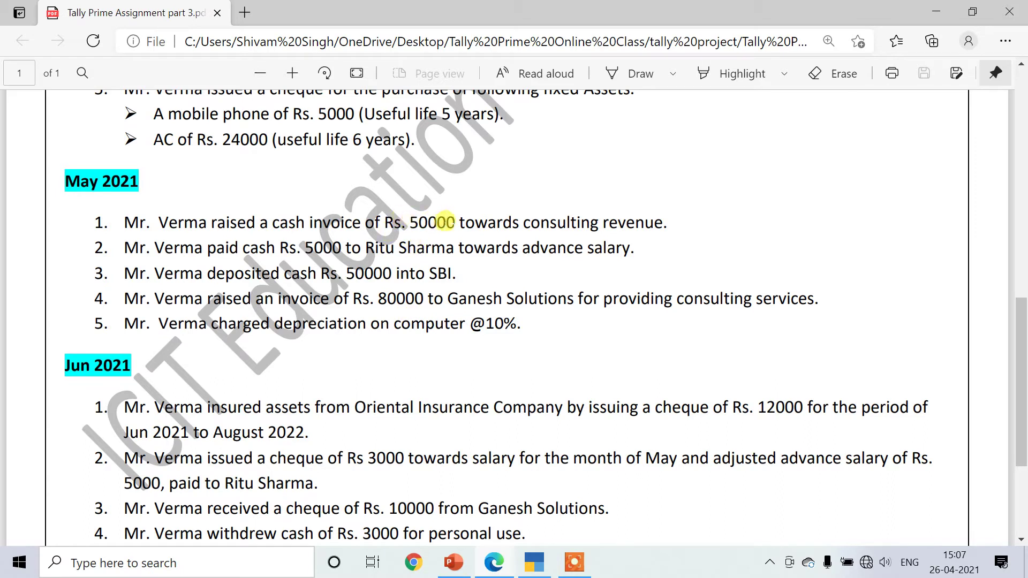
pyautogui.moveTo(539, 568)
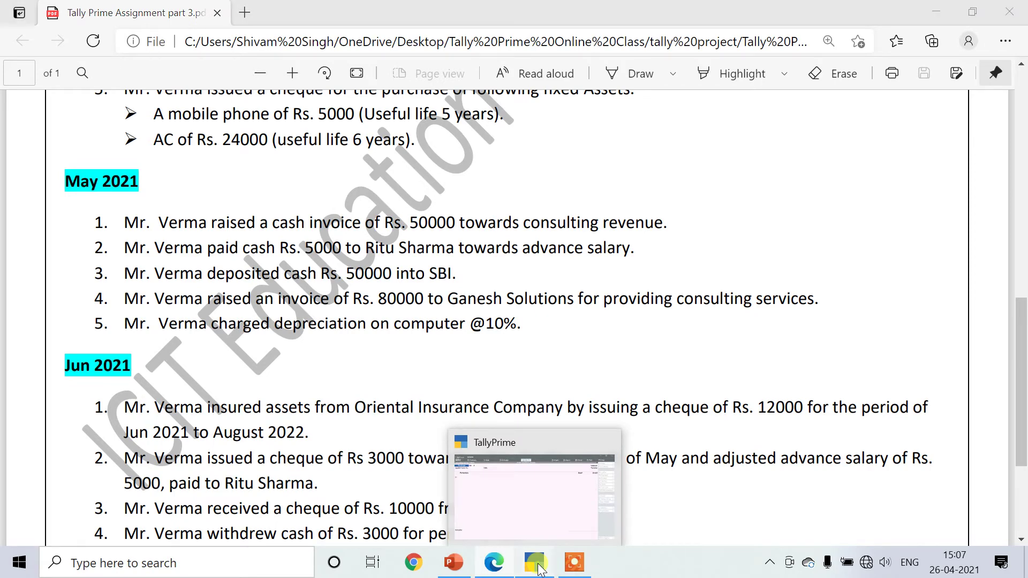
pyautogui.click(538, 567)
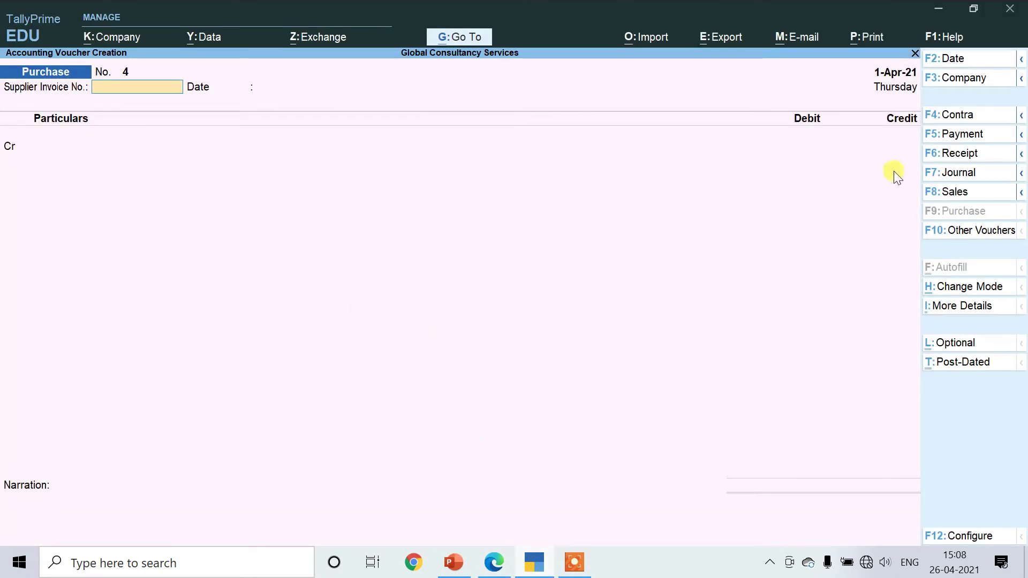
pyautogui.click(952, 61)
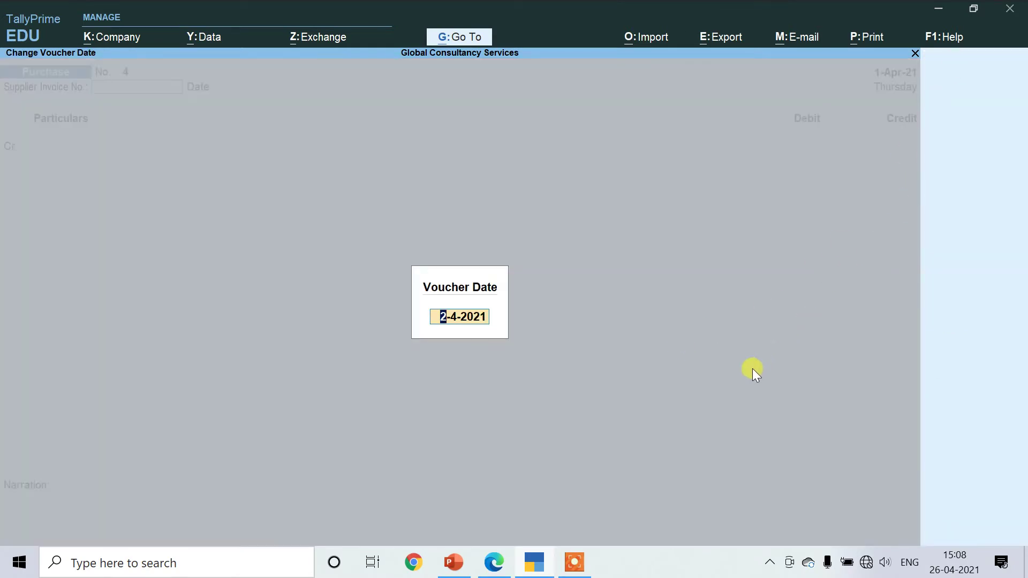
pyautogui.write('1/5/')
pyautogui.press('Return')
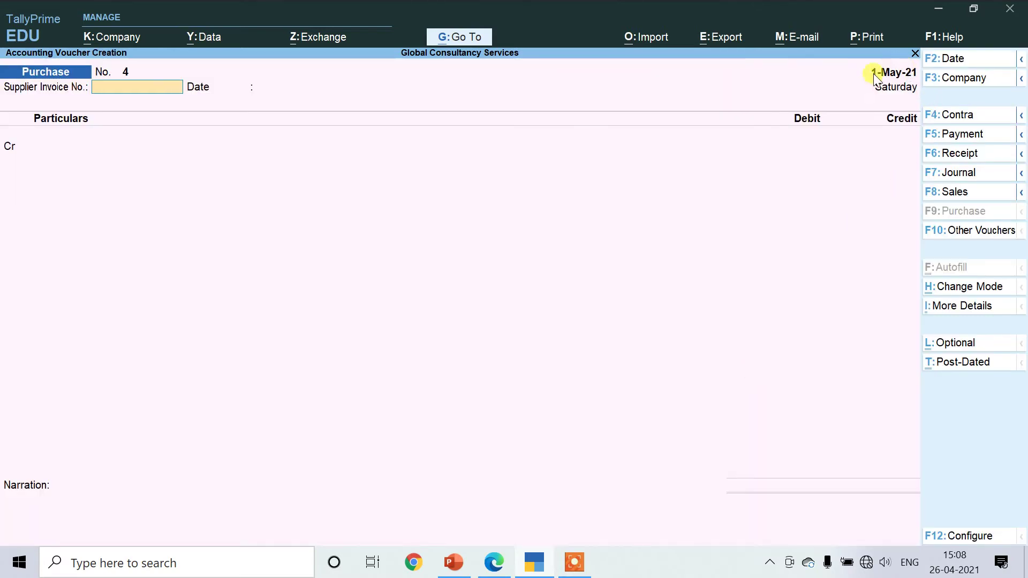
# Step: Switch to a sales voucher and change its entry mode to the debit and credit voucher format
pyautogui.click(955, 192)
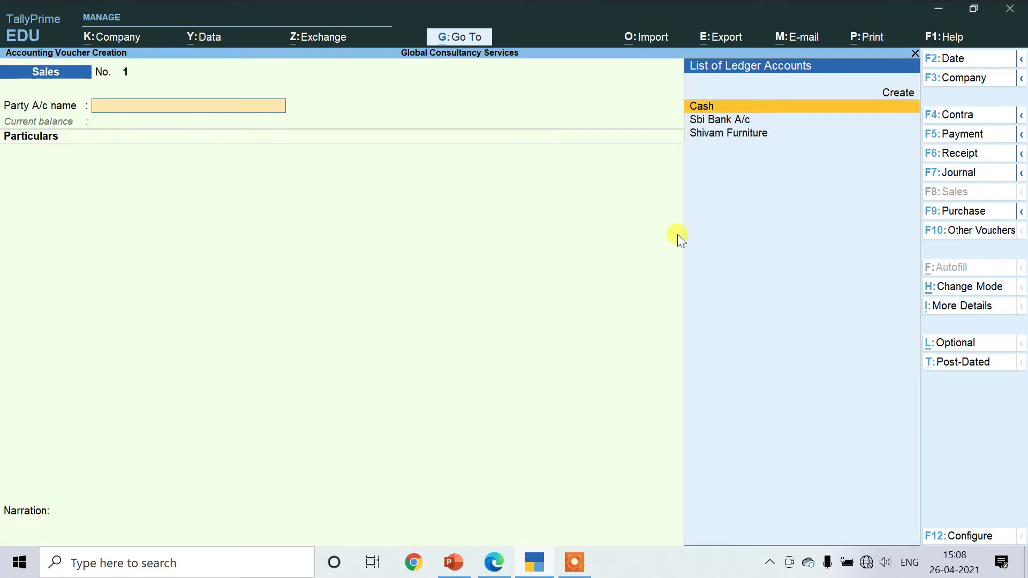
pyautogui.hotkey('ctrl', 'h')
pyautogui.press('Down')
pyautogui.press('Return')
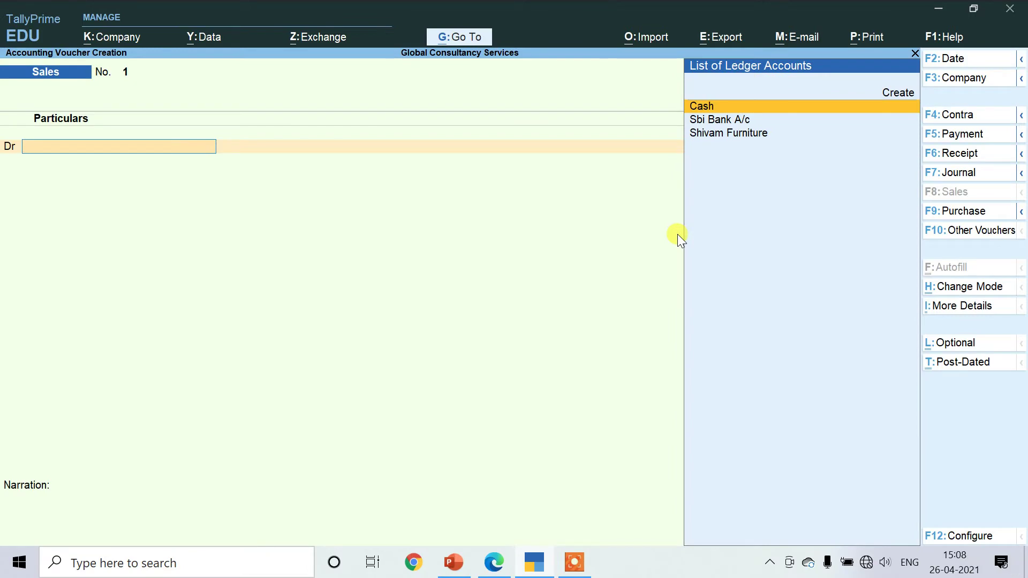
# Step: Debit Cash with 50000 in the sales voucher, leaving the dispatch and party details at their defaults
pyautogui.press('Return')
pyautogui.press('Return')
pyautogui.press('Return')
pyautogui.press('Return')
pyautogui.press('Return')
pyautogui.press('Return')
pyautogui.press('Return')
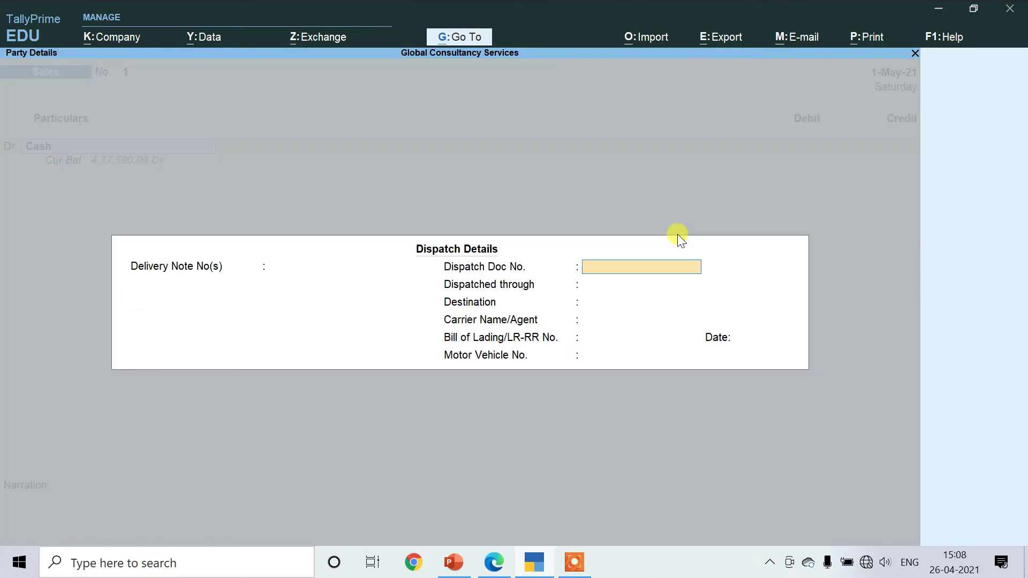
pyautogui.press('Return')
pyautogui.press('Return')
pyautogui.press('Return')
pyautogui.press('Return')
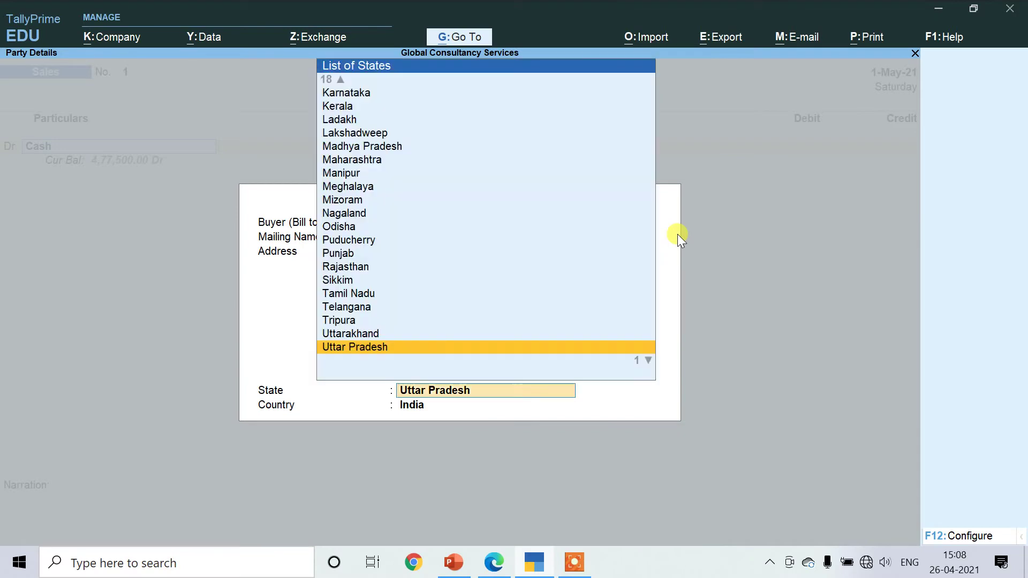
pyautogui.press('Return')
pyautogui.press('Return')
pyautogui.write('50000')
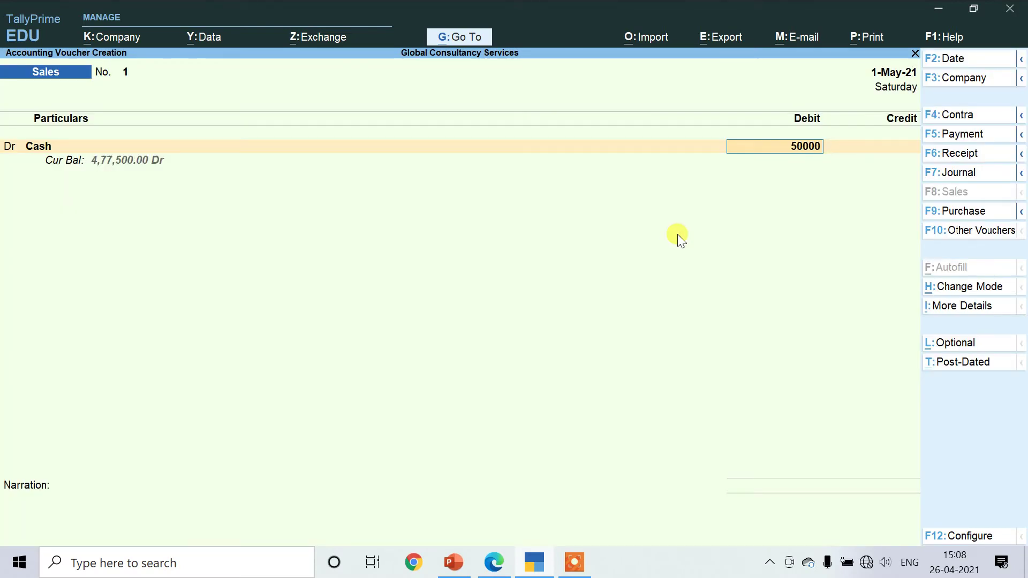
pyautogui.press('Return')
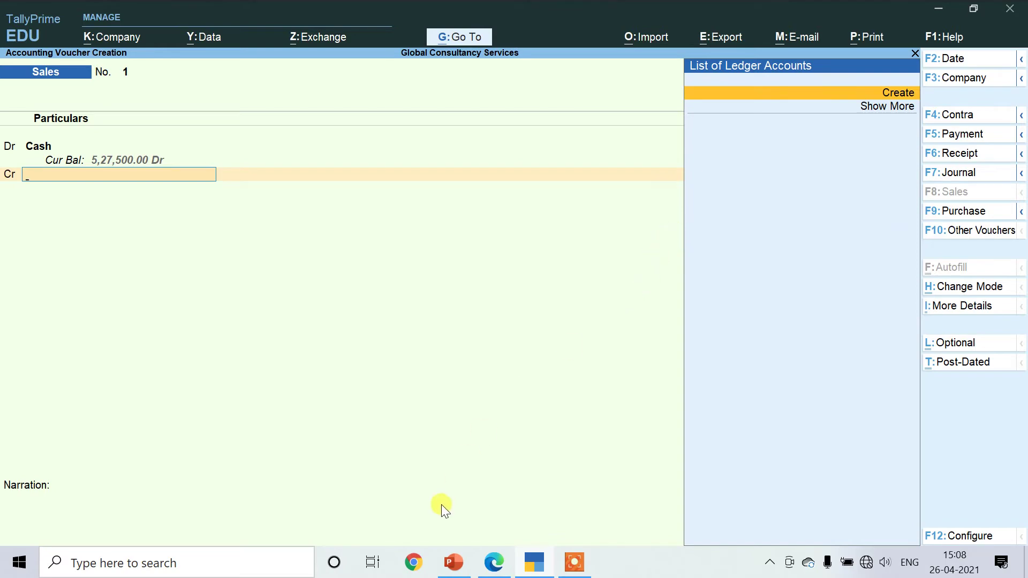
# Step: Check the revenue type in the Edge PDF, and create a Consulting Revenue ledger under Sales Accounts as TallyPrime's credit account
pyautogui.click(494, 562)
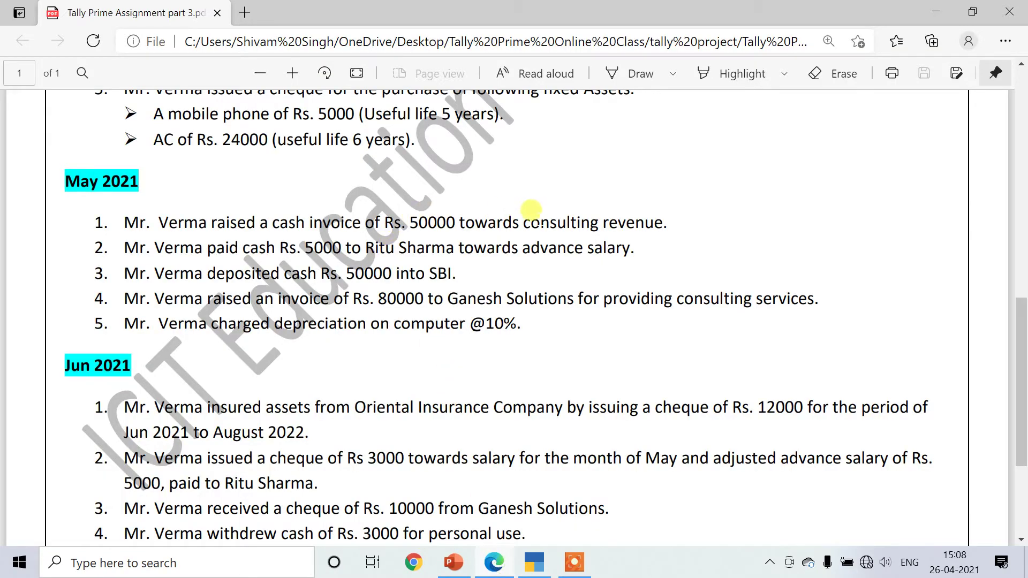
pyautogui.click(571, 565)
pyautogui.hotkey('alt', 'c')
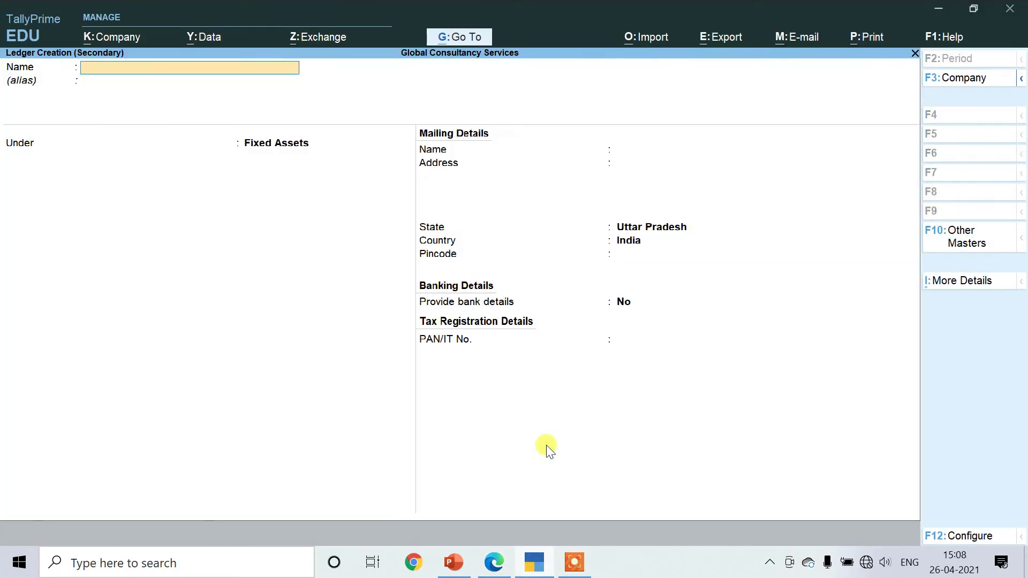
pyautogui.write('Consulting Revenue')
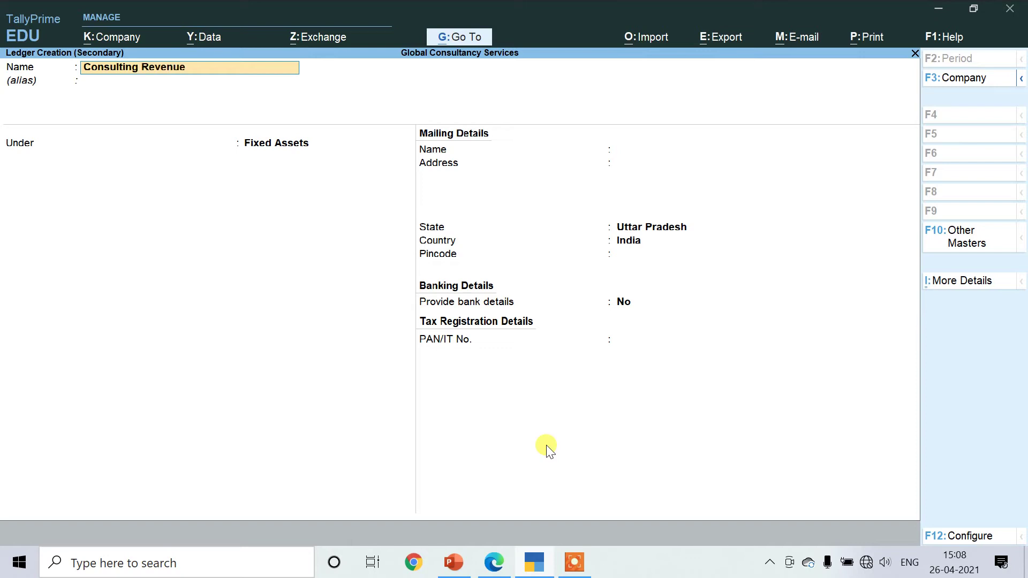
pyautogui.press('Return')
pyautogui.press('Return')
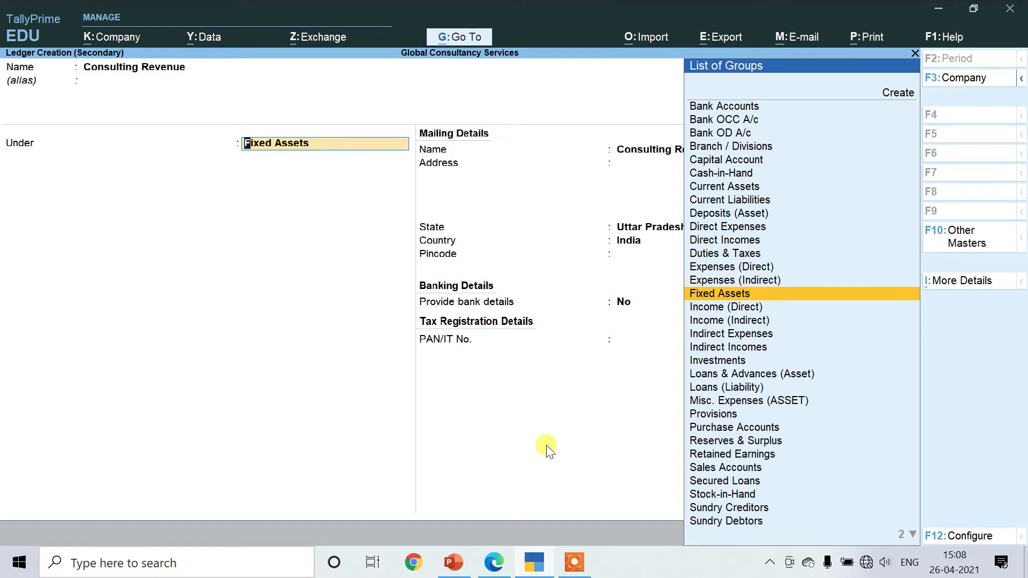
pyautogui.write('Sal')
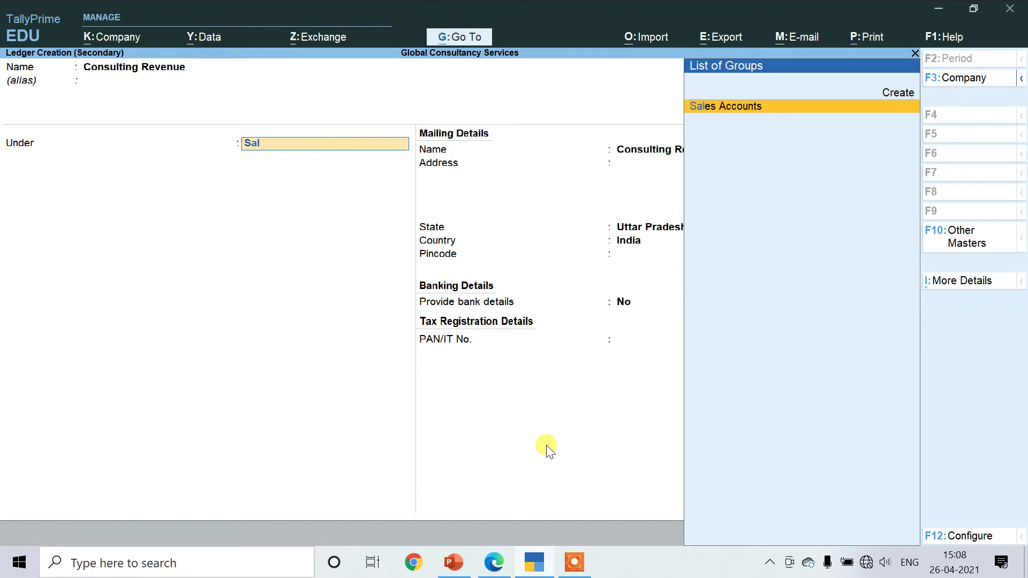
pyautogui.press('Return')
pyautogui.press('Return')
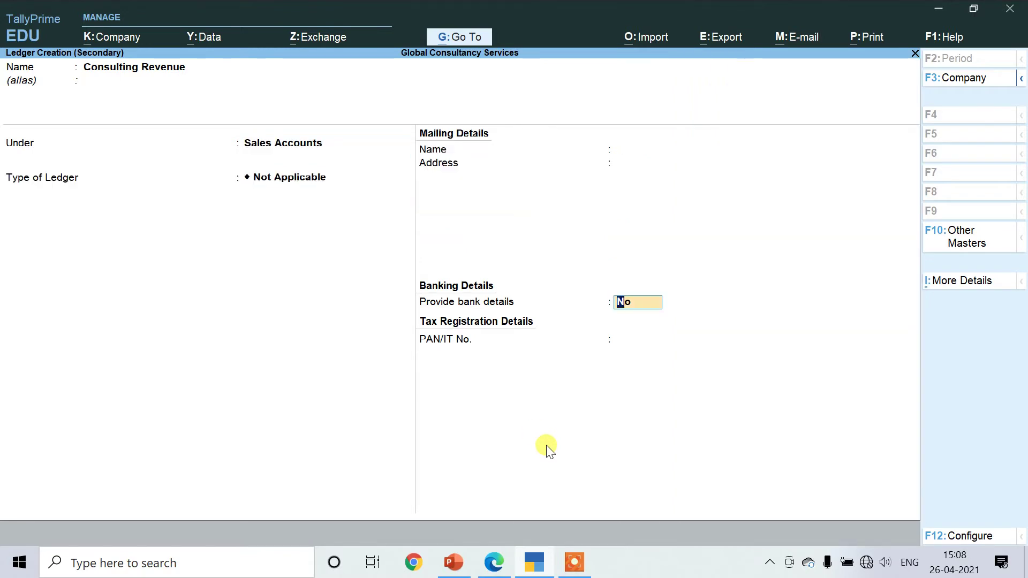
pyautogui.hotkey('ctrl', 'a')
# Step: Accept 50,000 as the Consulting Revenue credit and save the sales voucher without a narration
pyautogui.press('Return')
pyautogui.press('Return')
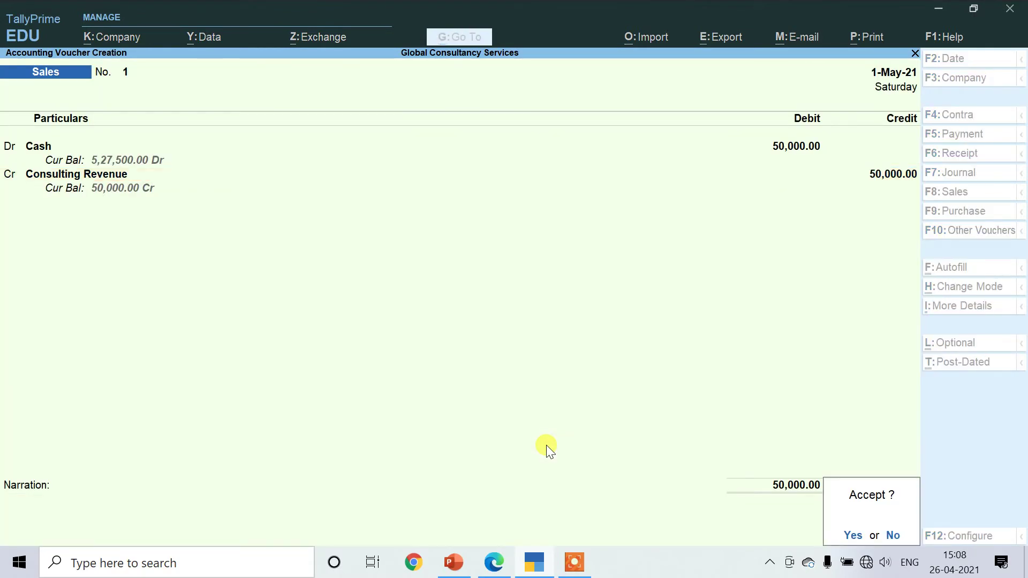
pyautogui.press('Return')
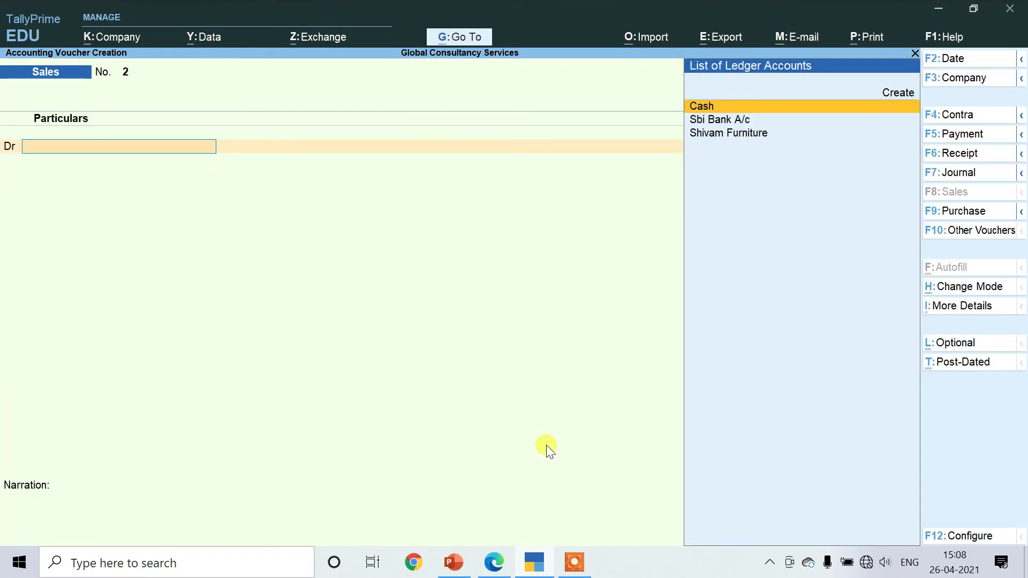
# Step: Review the second May 2021 transaction in the Edge PDF, and switch TallyPrime to a payment voucher
pyautogui.click(498, 568)
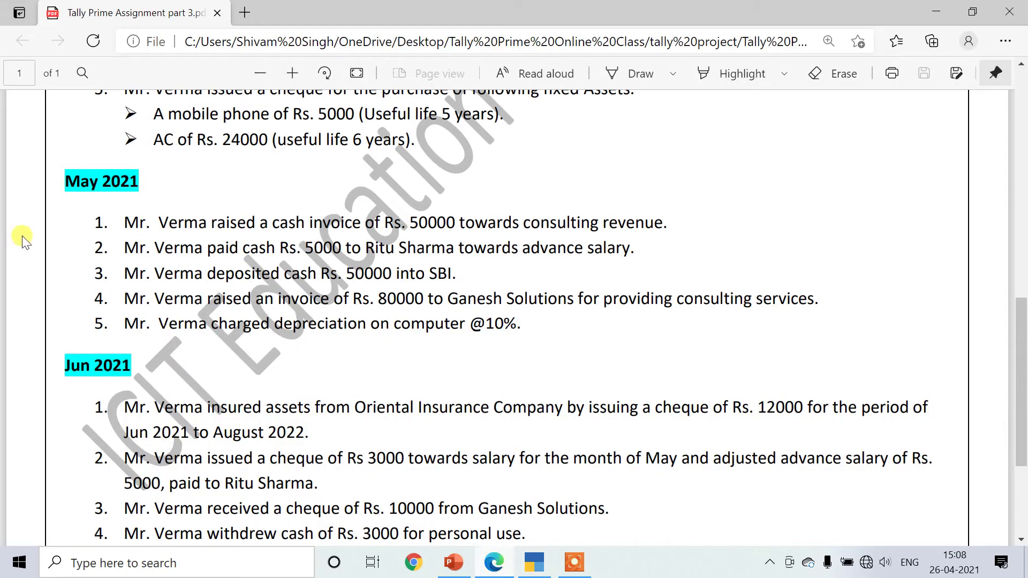
pyautogui.scroll(-2, 116, 225)
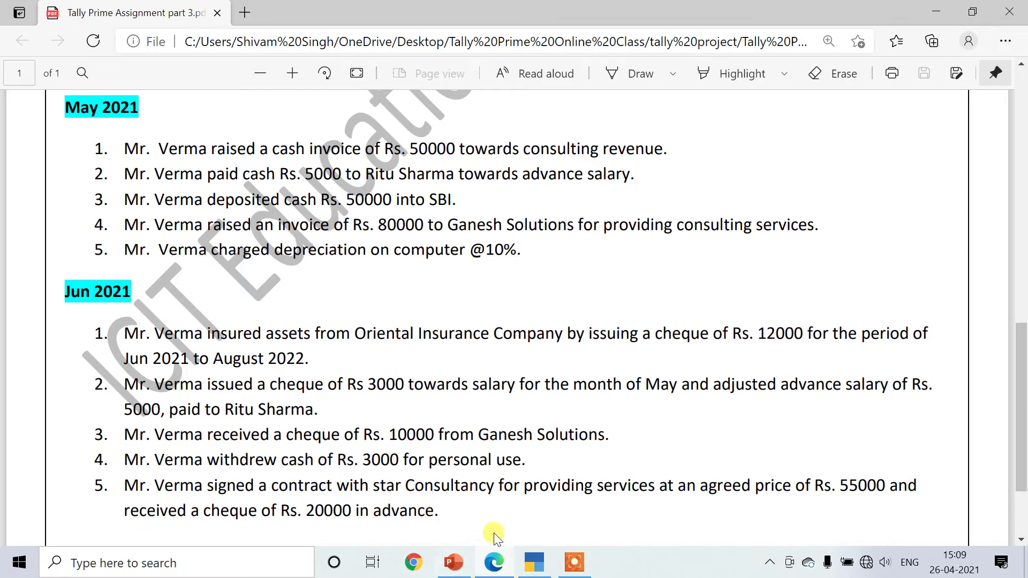
pyautogui.moveTo(507, 568)
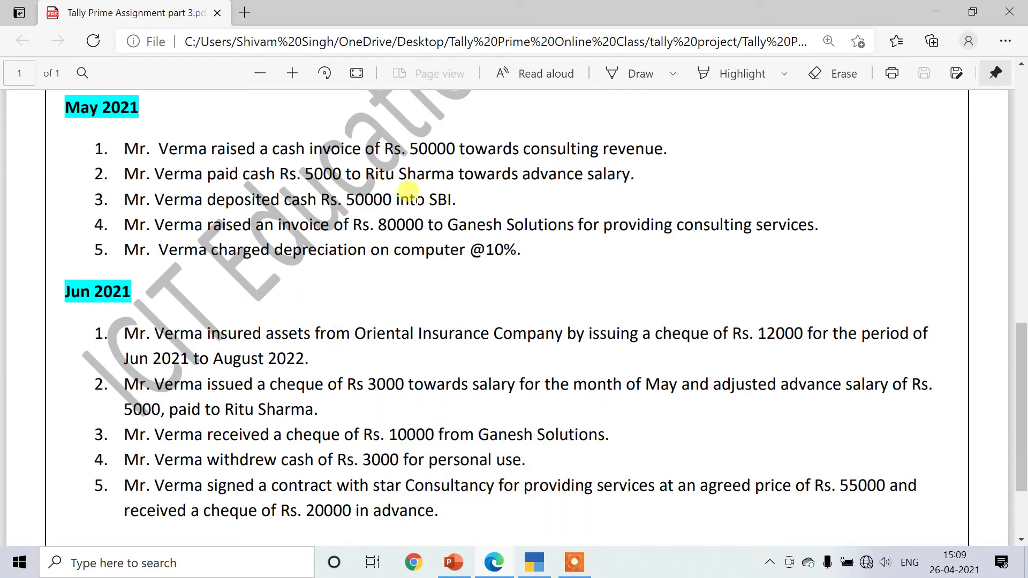
pyautogui.click(530, 562)
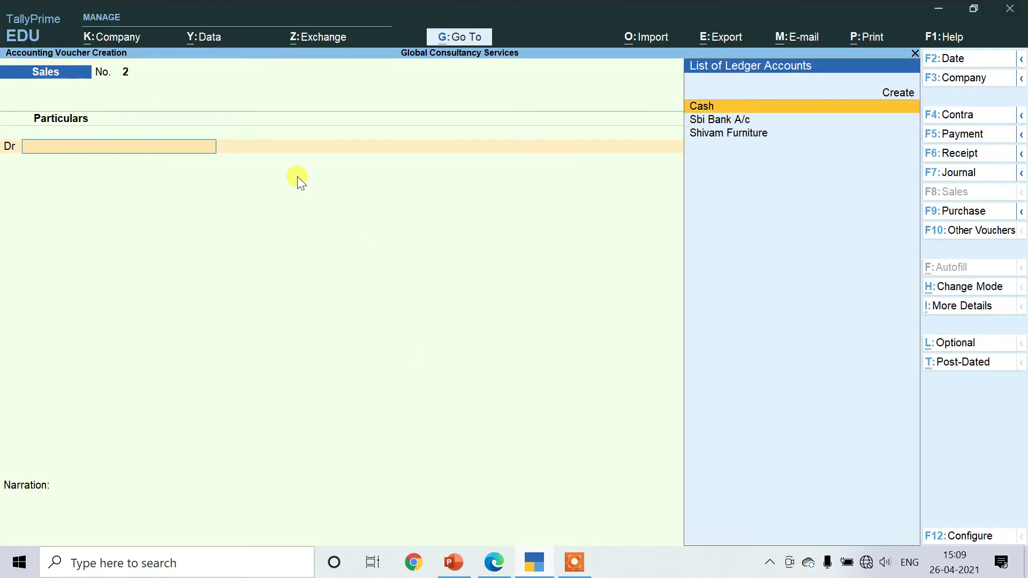
pyautogui.click(942, 134)
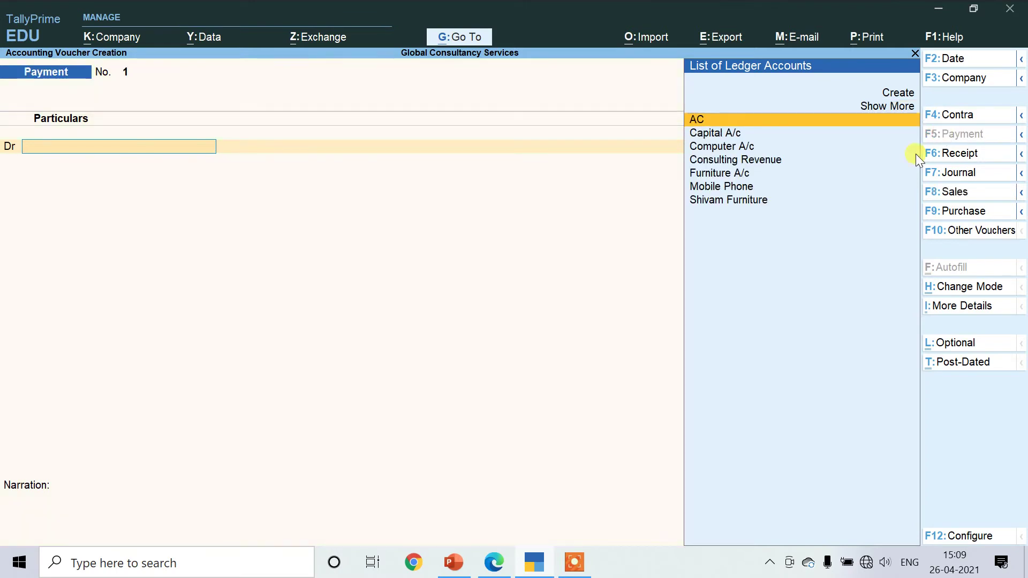
# Step: Create a ledger named "Advance for" plus the employee's full name under Loans & Advances (Asset) as the payment voucher's debit account
pyautogui.press('Up')
pyautogui.press('Up')
pyautogui.press('Return')
pyautogui.write('Advance')
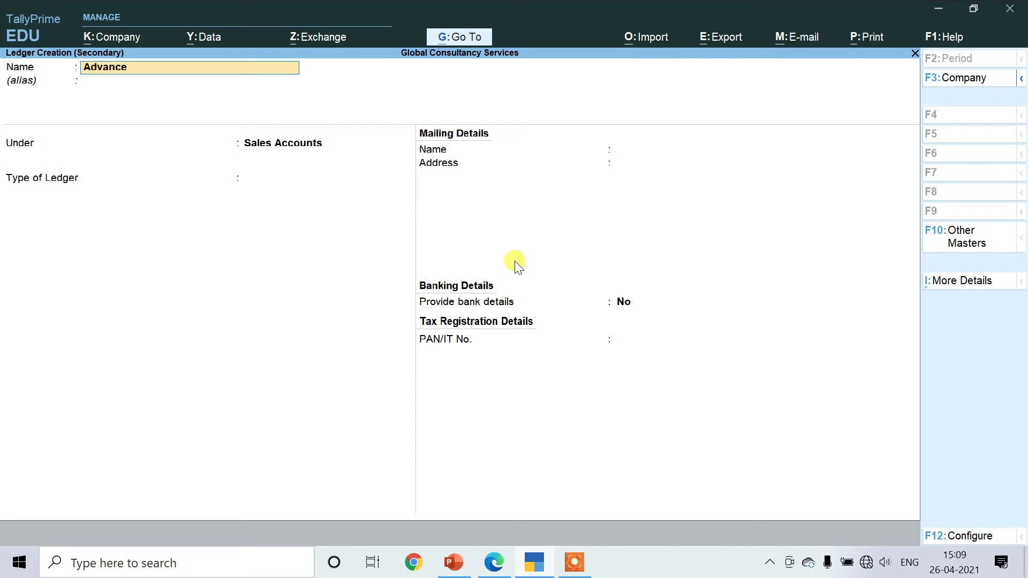
pyautogui.write(' for Ritu Sharma')
pyautogui.press('Return')
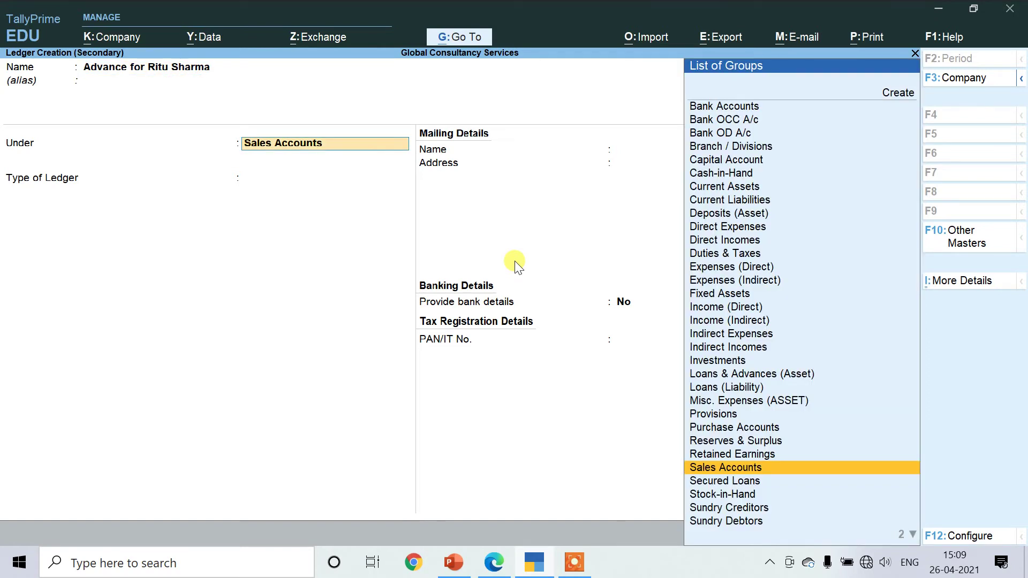
pyautogui.write('Lo')
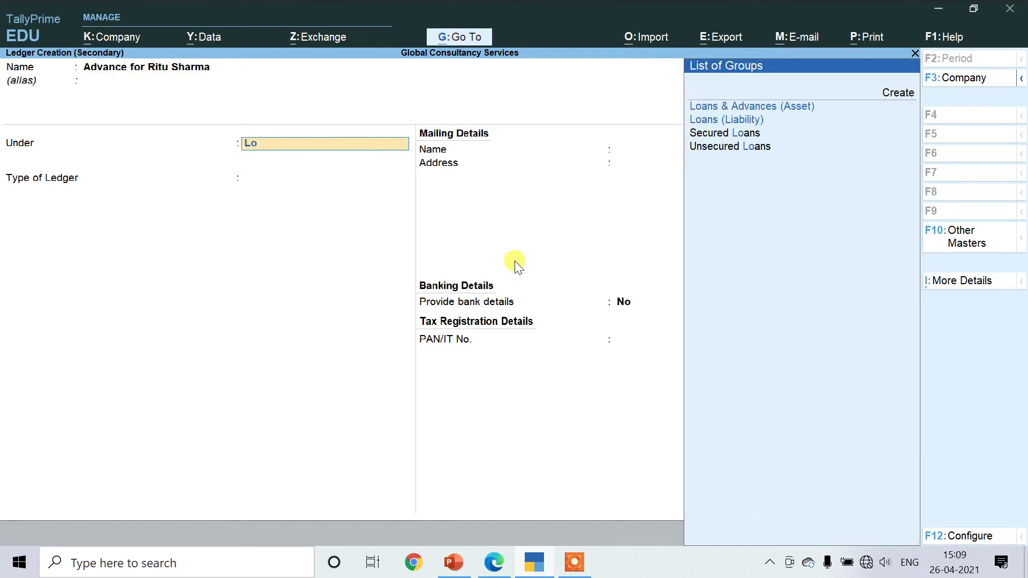
pyautogui.press('Return')
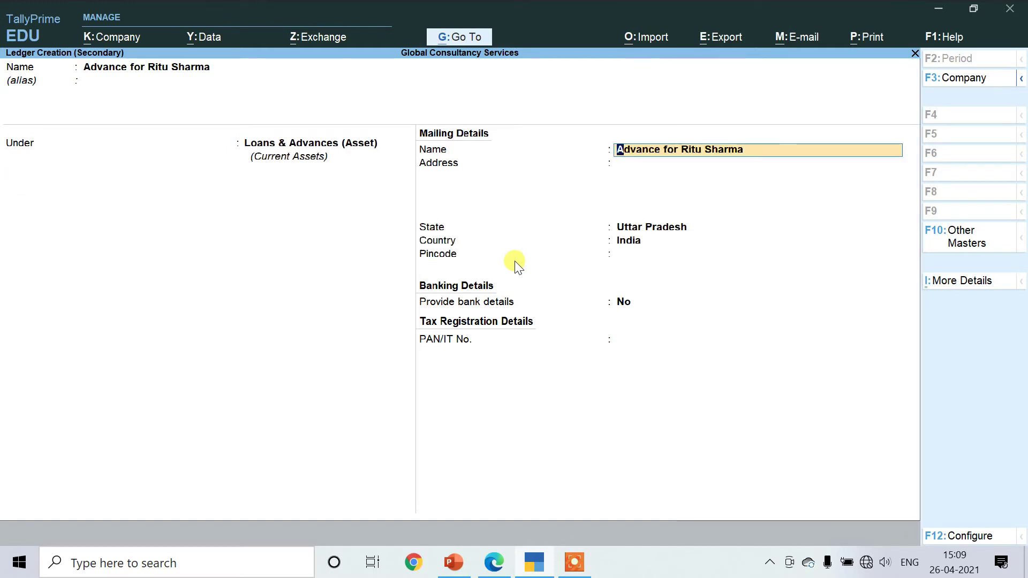
# Step: Keep the default mailing, banking and tax details for the salary advance ledger and save it
pyautogui.press('Return')
pyautogui.press('Return')
pyautogui.press('Return')
pyautogui.press('Return')
pyautogui.press('Return')
pyautogui.press('Return')
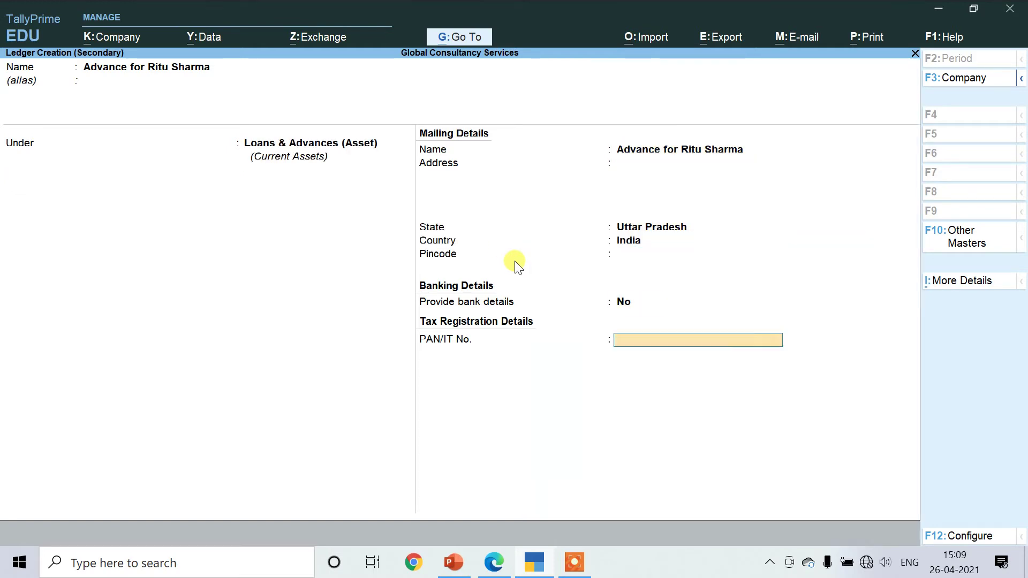
pyautogui.press('Return')
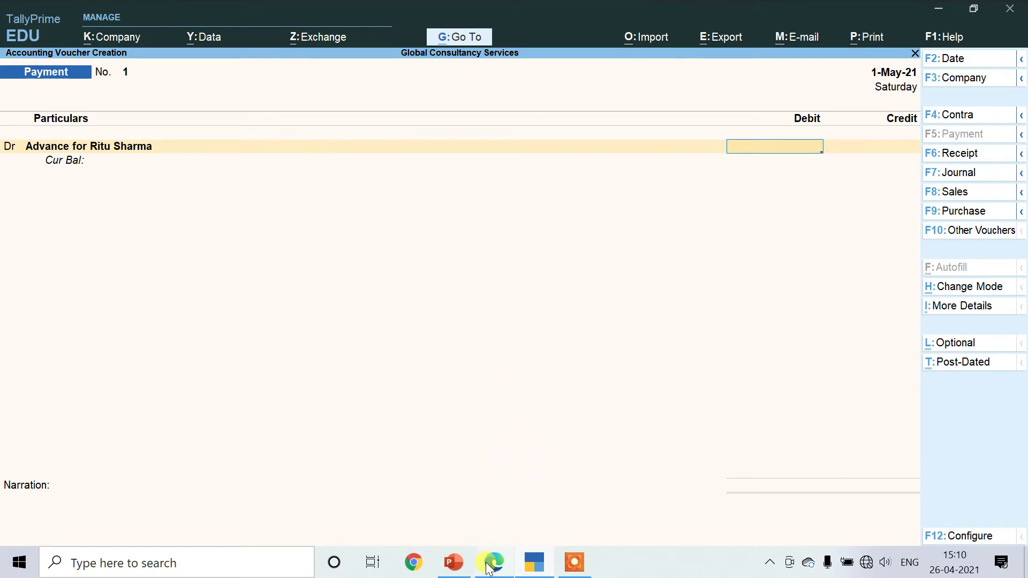
# Step: Check the advance salary amount in the Edge PDF, and debit the advance ledger with 5000 in TallyPrime's payment voucher
pyautogui.click(485, 482)
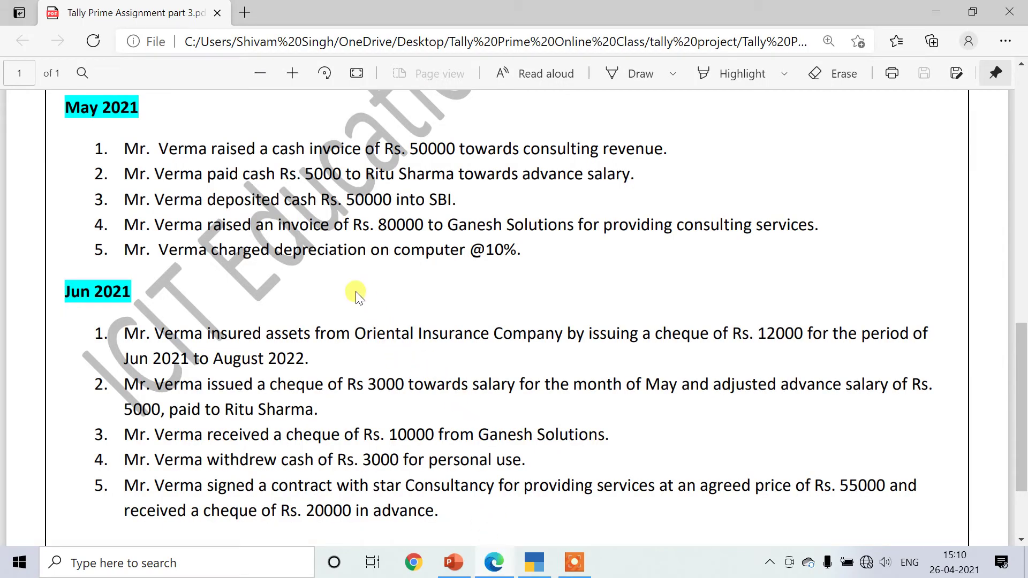
pyautogui.click(541, 559)
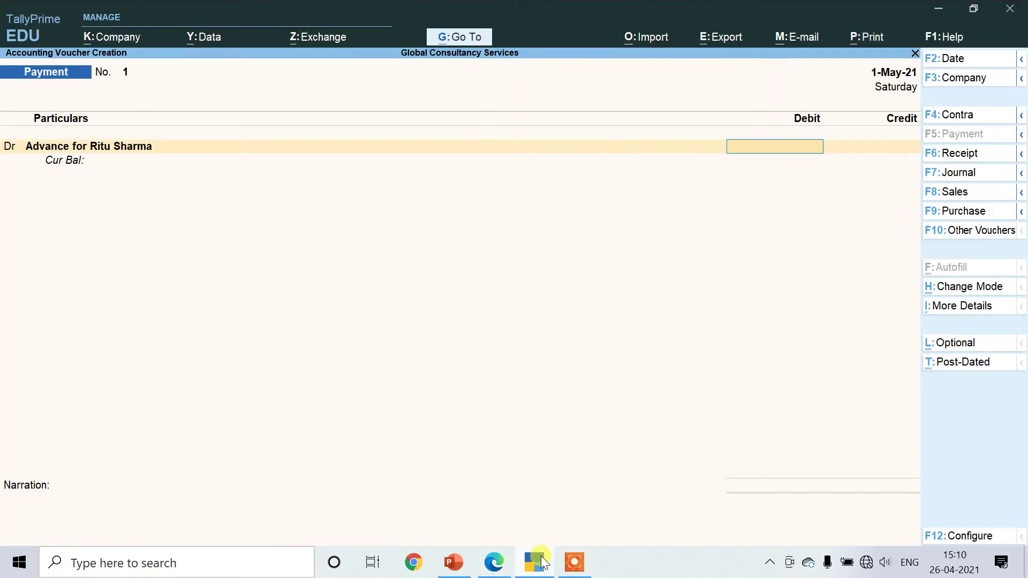
pyautogui.write('5000')
pyautogui.press('Return')
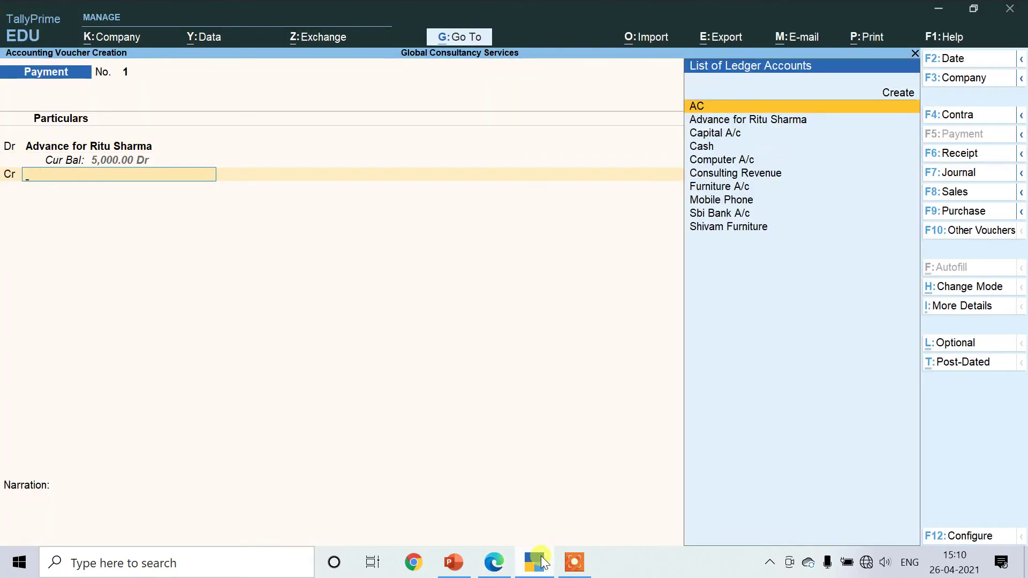
# Step: Recheck the payment mode in the Edge PDF, then credit Cash with 5,000 in TallyPrime and save the payment voucher without a narration
pyautogui.click(504, 562)
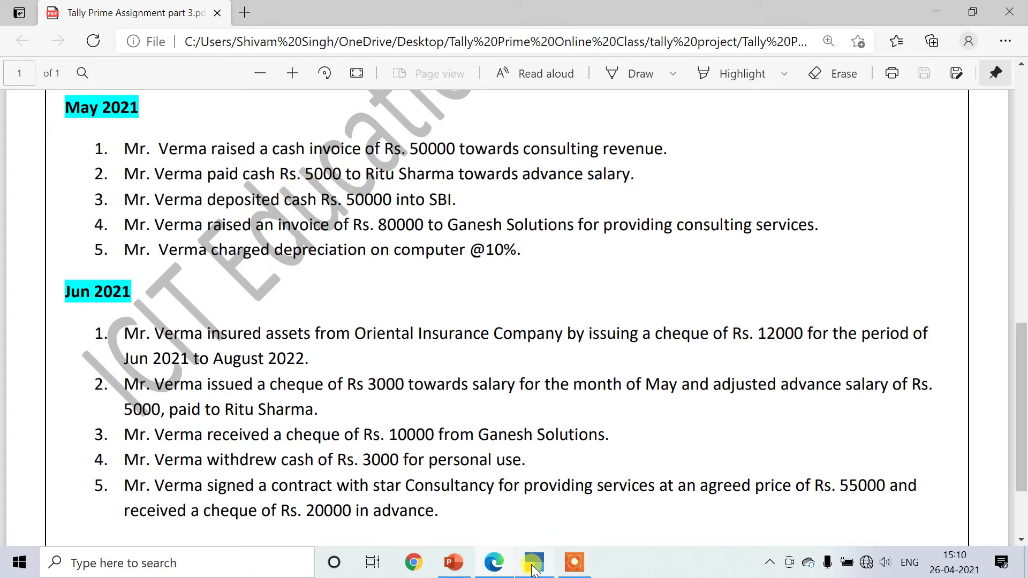
pyautogui.moveTo(532, 568)
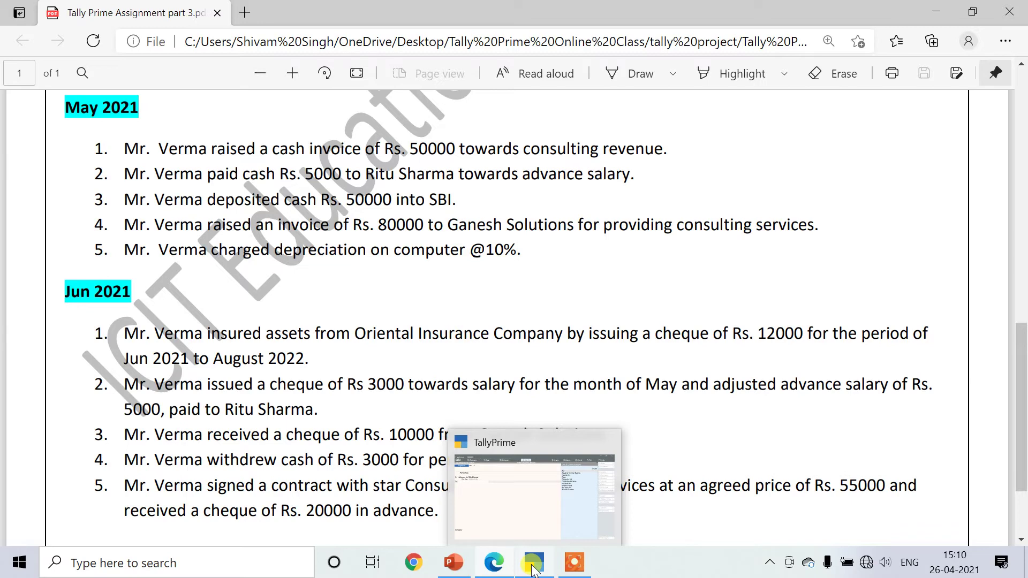
pyautogui.click(496, 447)
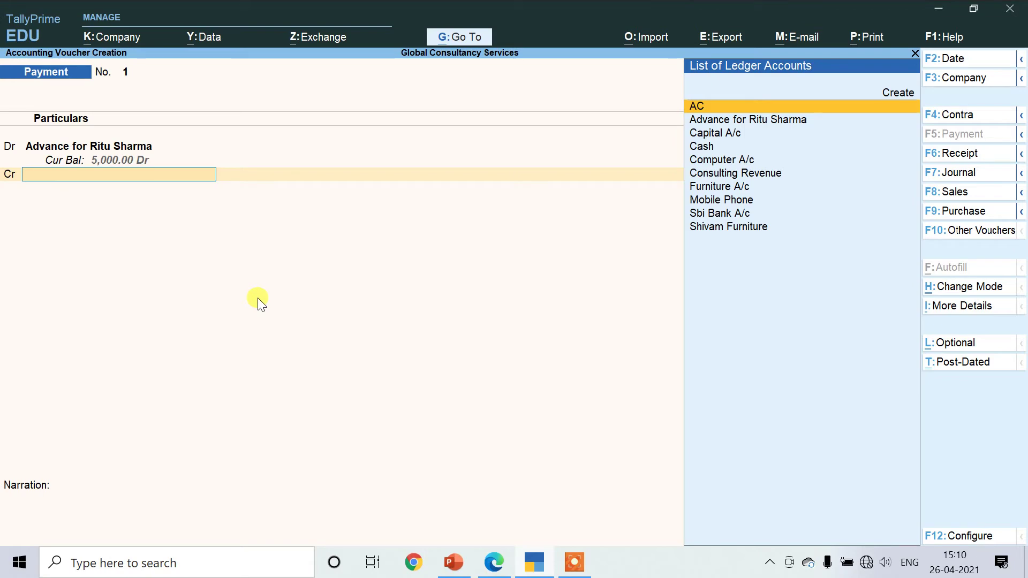
pyautogui.press('Down')
pyautogui.press('Down')
pyautogui.press('Down')
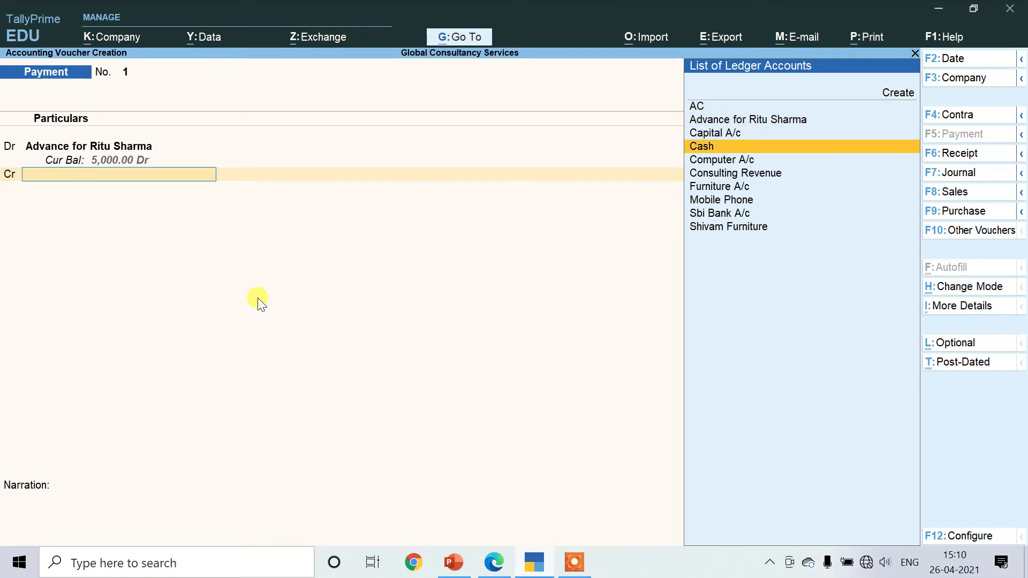
pyautogui.press('Return')
pyautogui.press('Return')
pyautogui.press('Return')
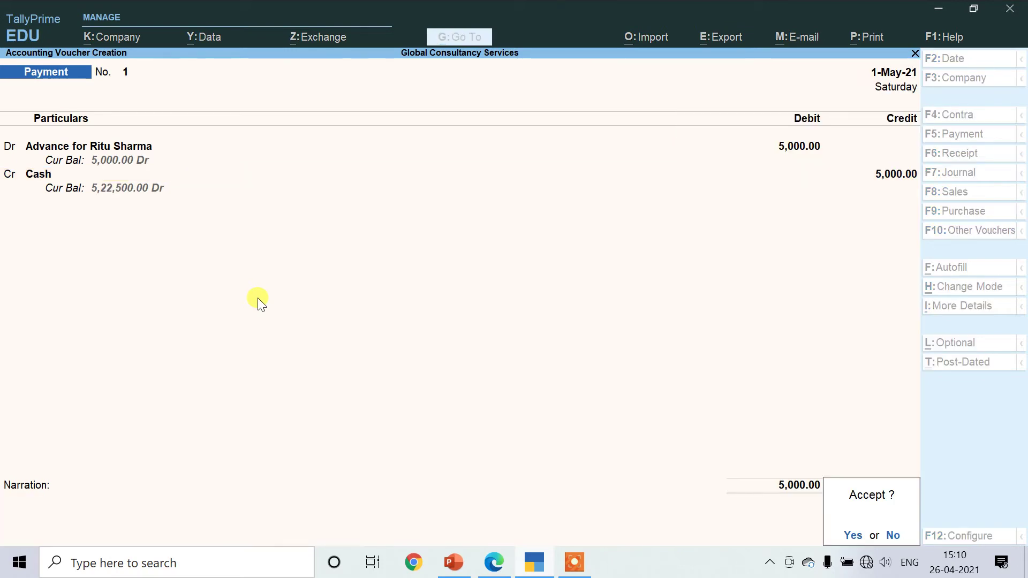
pyautogui.press('Return')
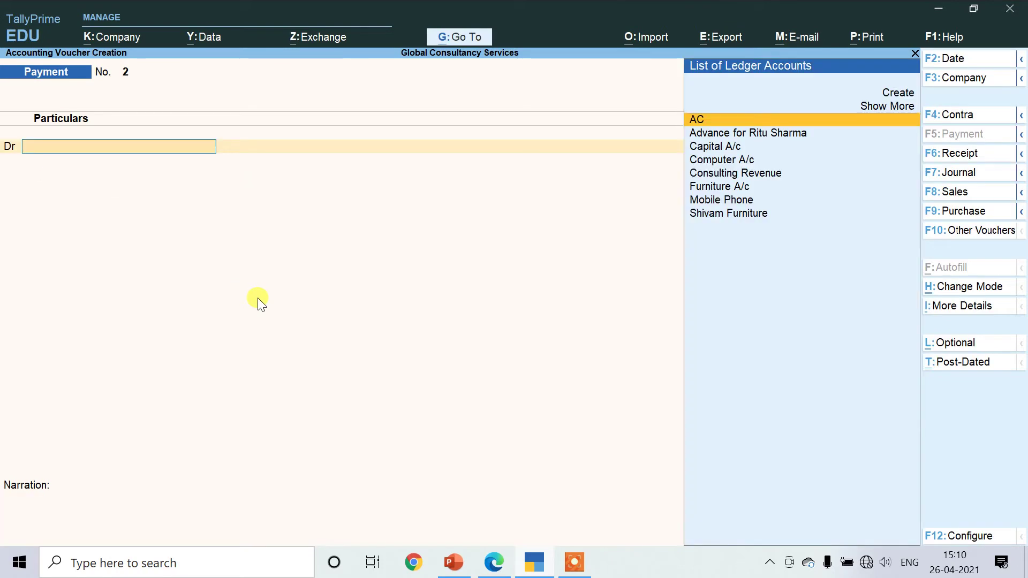
# Step: Review the third May 2021 transaction in the Edge PDF, and credit Cash with 50000 in a TallyPrime contra voucher
pyautogui.click(490, 558)
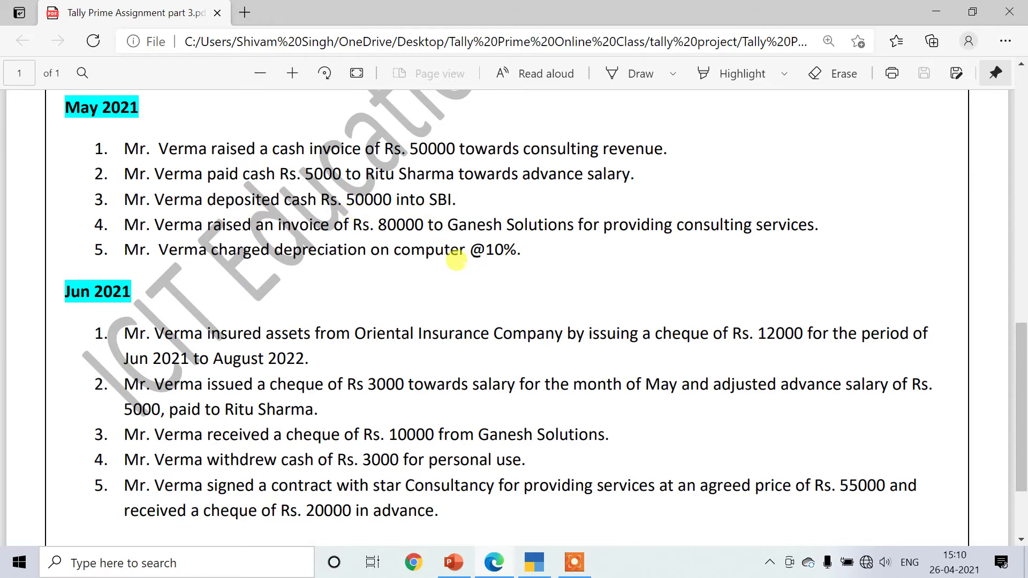
pyautogui.click(544, 563)
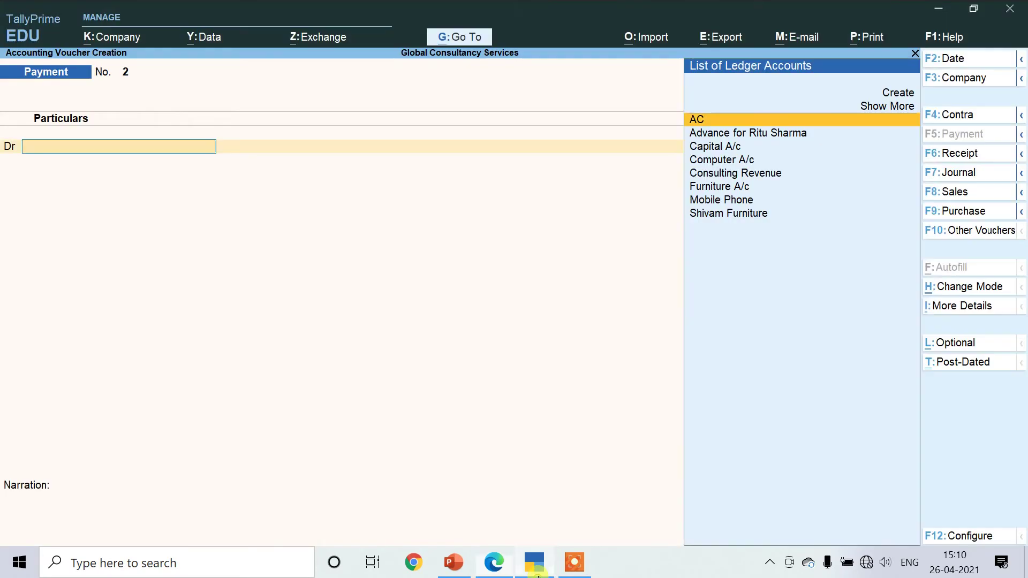
pyautogui.click(958, 114)
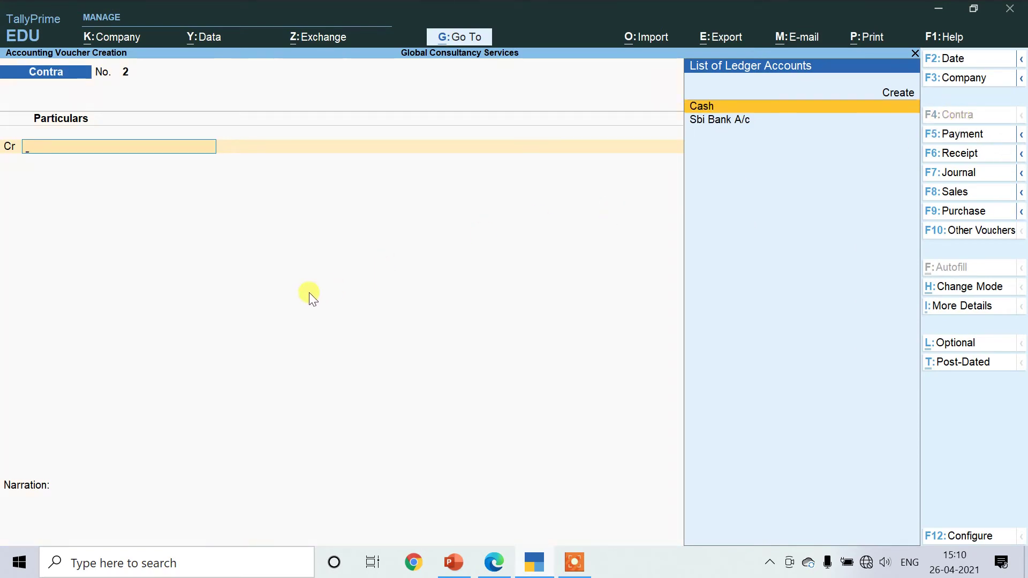
pyautogui.press('Return')
pyautogui.write('50000')
pyautogui.press('Return')
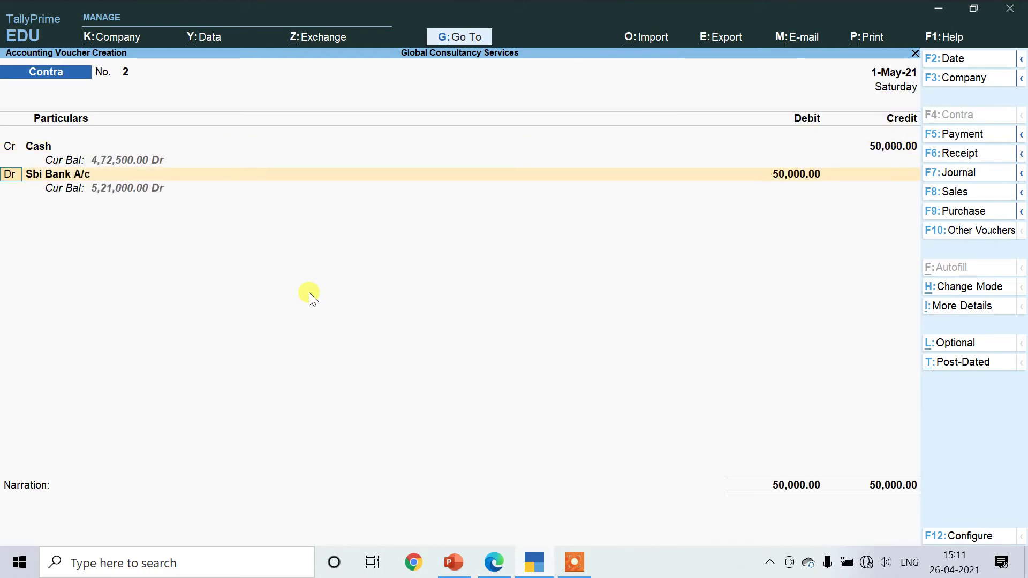
# Step: Debit Sbi Bank A/c with 50,000 and save the contra voucher without a narration
pyautogui.press('Return')
pyautogui.press('Return')
pyautogui.press('Return')
pyautogui.press('Return')
pyautogui.press('Return')
pyautogui.press('Return')
pyautogui.press('Return')
pyautogui.press('Return')
pyautogui.press('Return')
pyautogui.press('Return')
pyautogui.press('Return')
pyautogui.press('Return')
pyautogui.press('Return')
pyautogui.press('Return')
pyautogui.press('Return')
pyautogui.press('Return')
pyautogui.press('Return')
pyautogui.press('Return')
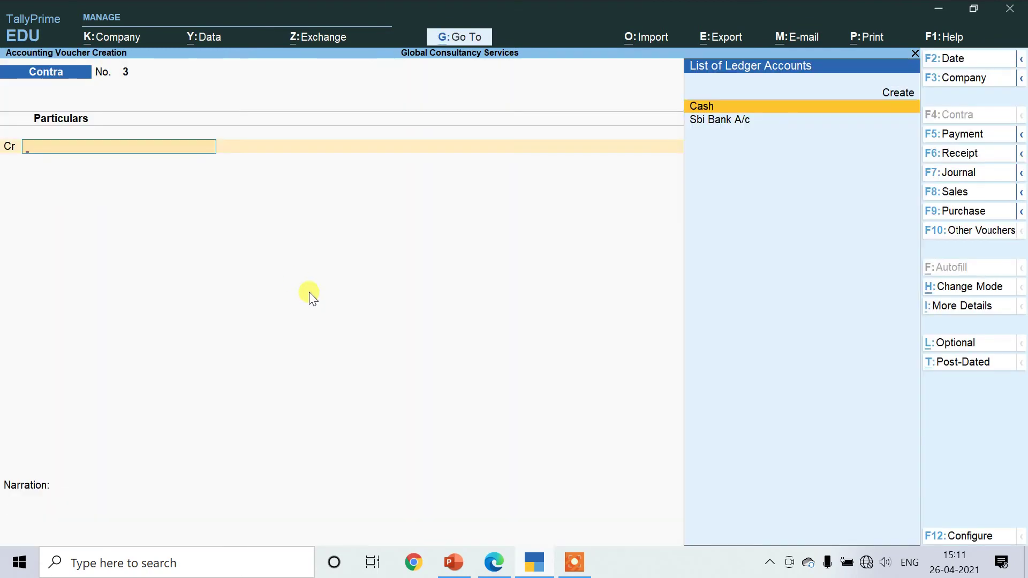
# Step: Review the fourth May 2021 transaction in the Edge PDF, and switch TallyPrime to a sales voucher in debit and credit entry mode
pyautogui.click(494, 563)
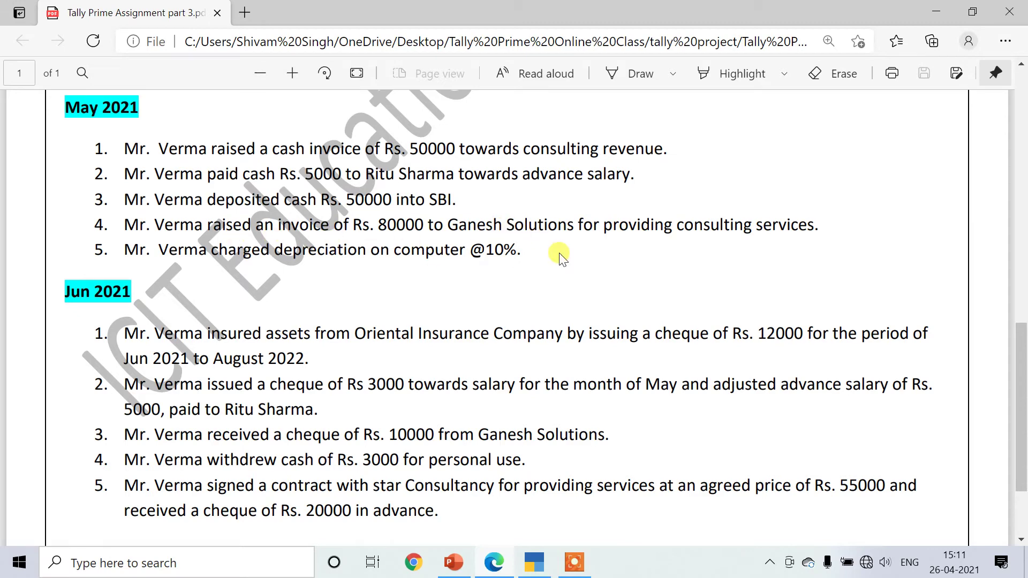
pyautogui.click(535, 563)
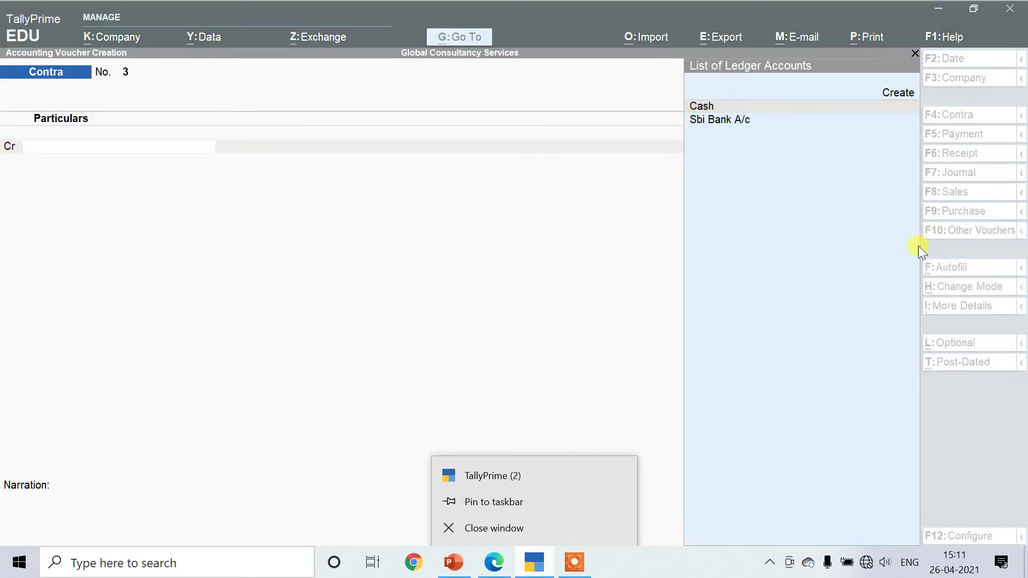
pyautogui.click(502, 313)
pyautogui.click(954, 193)
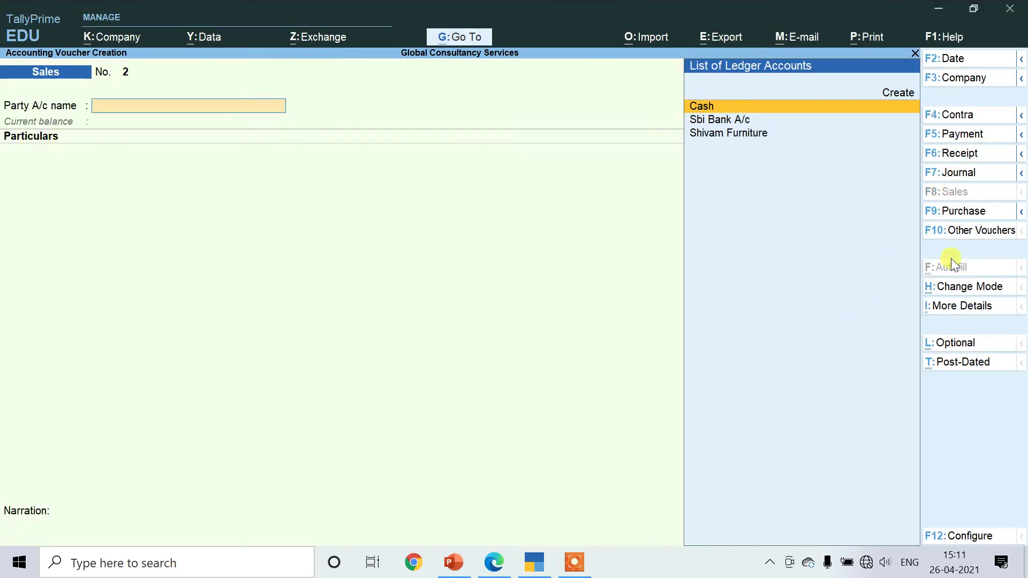
pyautogui.hotkey('ctrl', 'h')
pyautogui.press('Down')
pyautogui.press('Return')
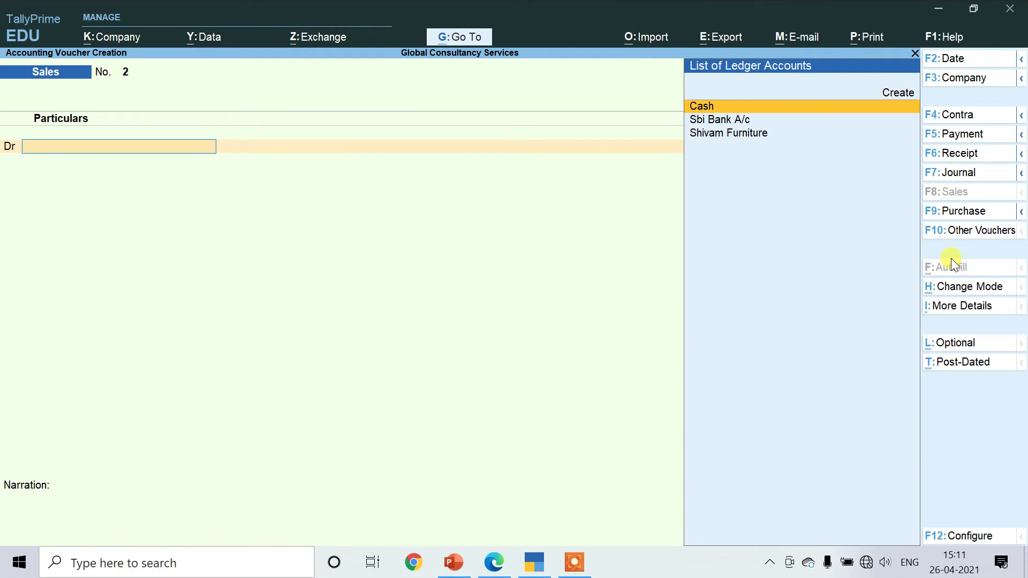
# Step: Create a Ganesh Solution ledger under Sundry Debtors as the sales voucher's debit account, checking the party name in the Edge PDF
pyautogui.press('Up')
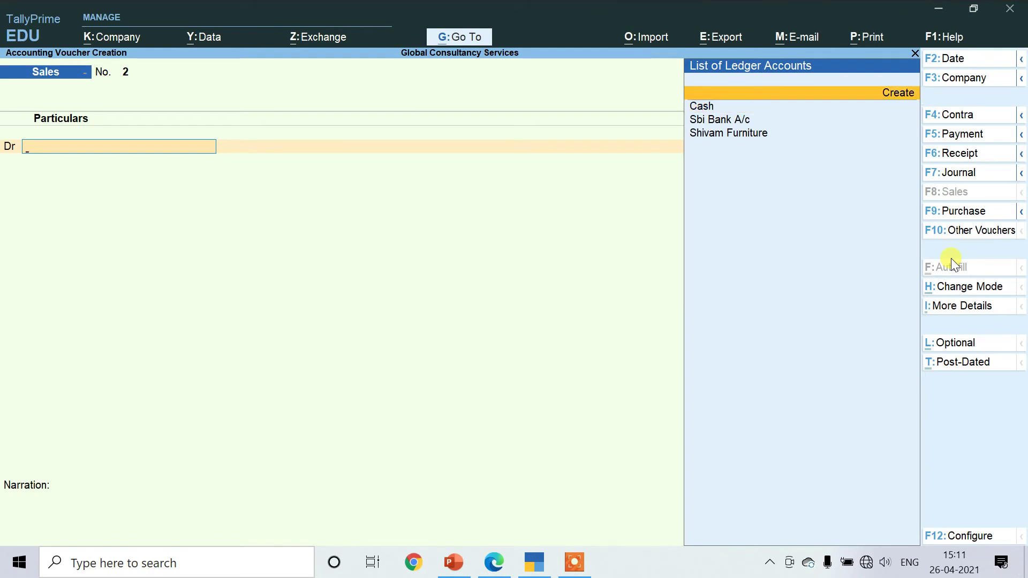
pyautogui.press('Return')
pyautogui.click(490, 559)
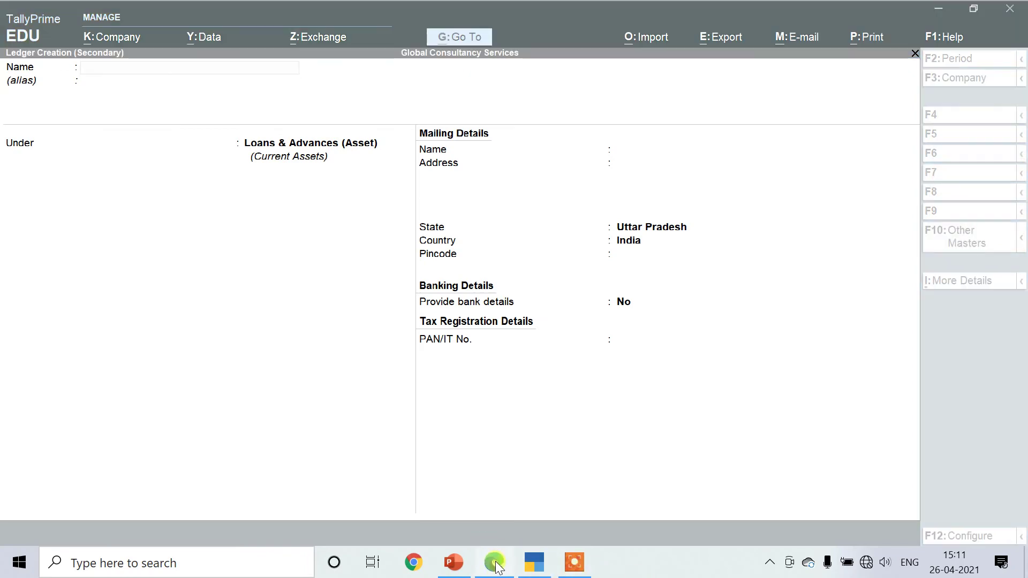
pyautogui.click(534, 562)
pyautogui.write('Ganesg')
pyautogui.press('BackSpace')
pyautogui.write('h')
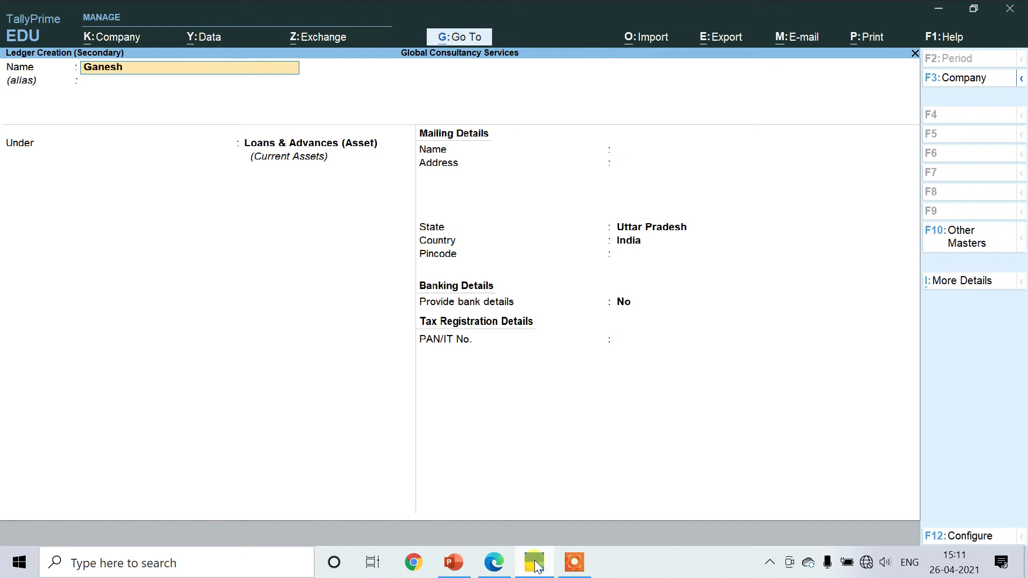
pyautogui.write(' Solution')
pyautogui.press('Return')
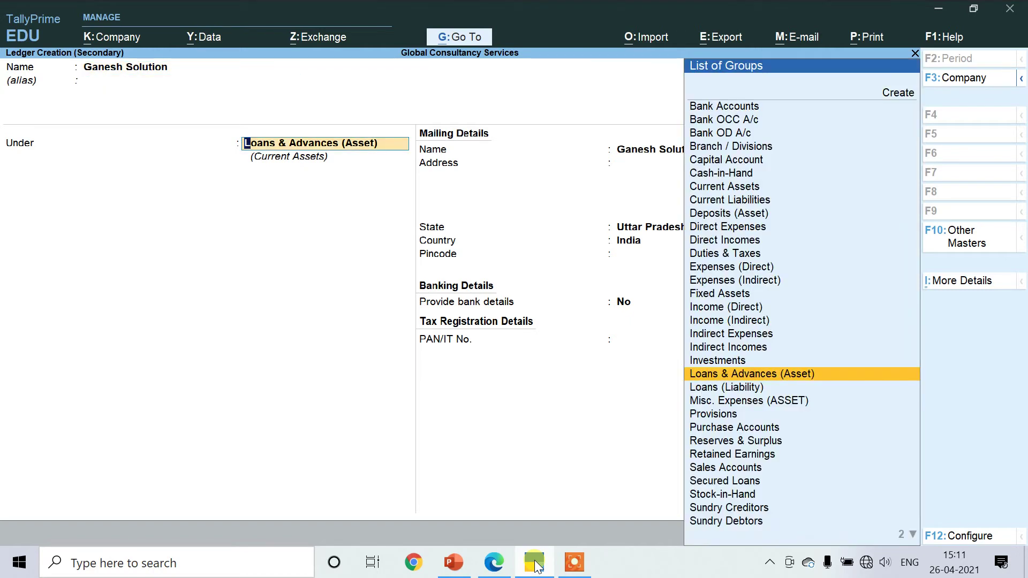
pyautogui.write('Sun')
pyautogui.press('Down')
pyautogui.press('Return')
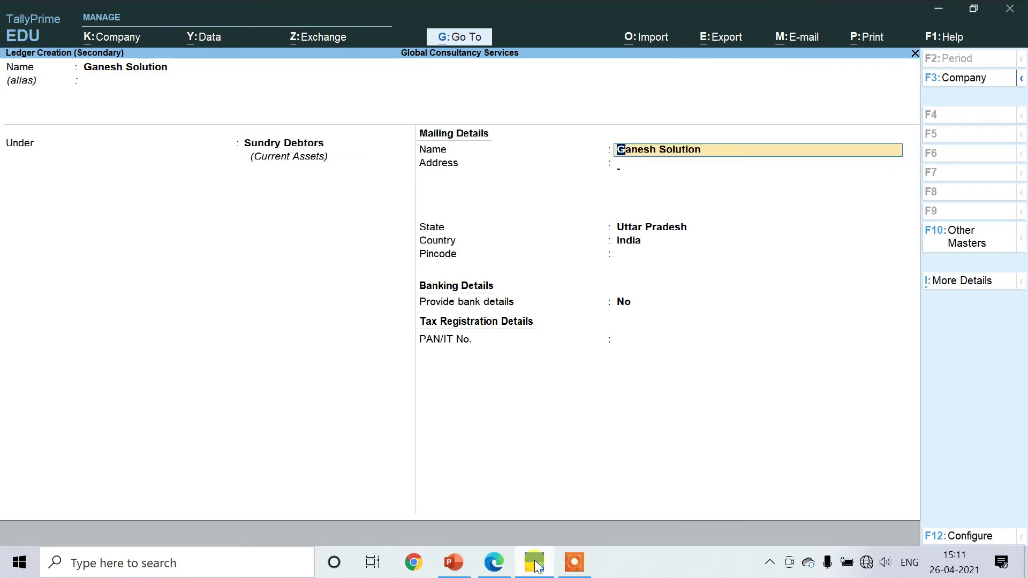
# Step: Save the Ganesh Solution ledger with its default details, and leave the sales voucher's dispatch and party details at their defaults
pyautogui.press('Return')
pyautogui.press('Return')
pyautogui.press('Return')
pyautogui.press('Return')
pyautogui.press('Return')
pyautogui.press('Return')
pyautogui.press('Return')
pyautogui.press('Return')
pyautogui.press('Return')
pyautogui.press('Return')
pyautogui.press('Return')
pyautogui.press('Return')
pyautogui.press('Return')
pyautogui.press('Return')
pyautogui.press('Return')
pyautogui.press('Return')
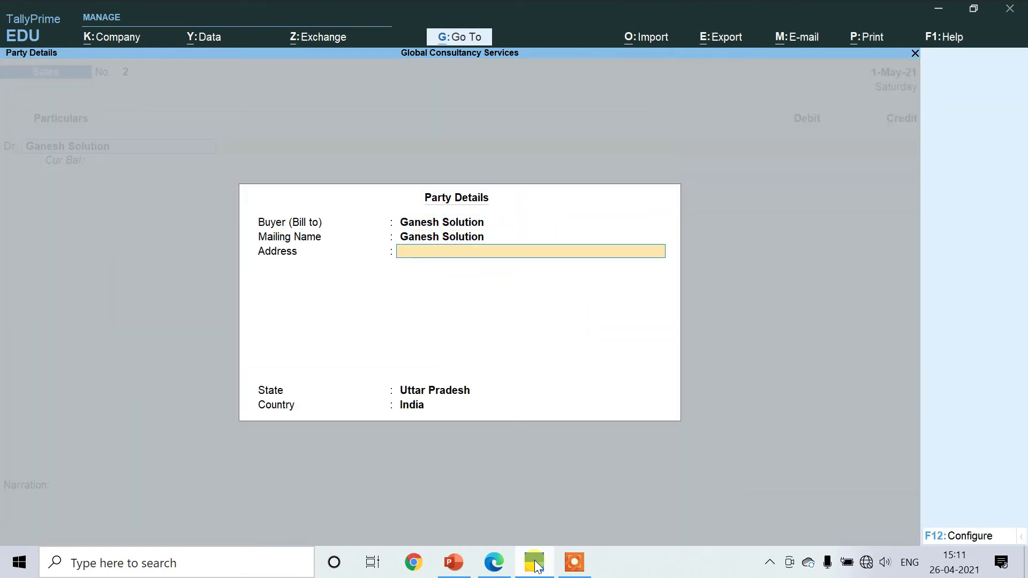
pyautogui.press('Return')
pyautogui.press('Return')
pyautogui.press('Return')
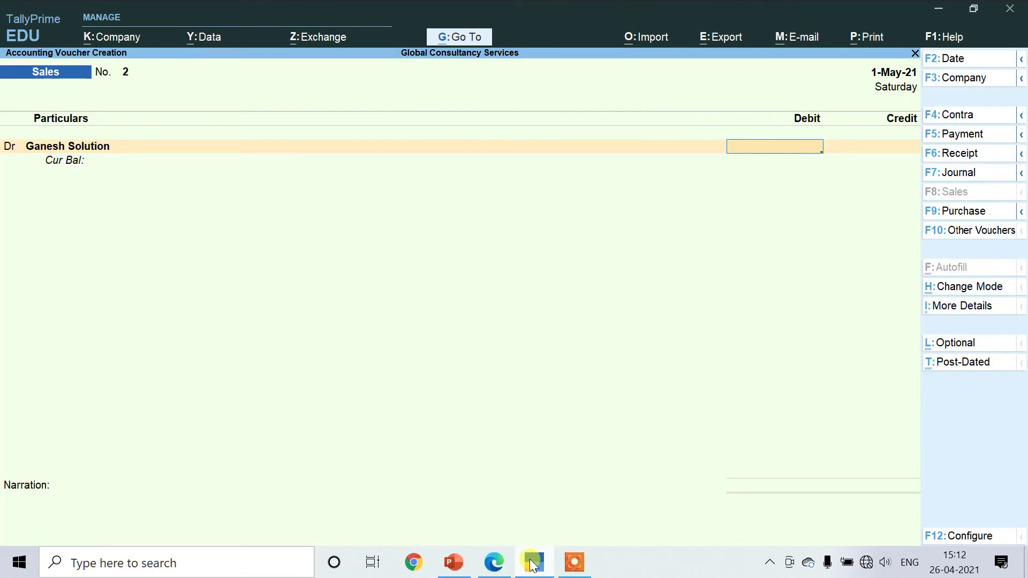
# Step: Check the invoice amount in the Edge PDF, and debit Ganesh Solution with 80000 in TallyPrime's sales voucher
pyautogui.click(495, 562)
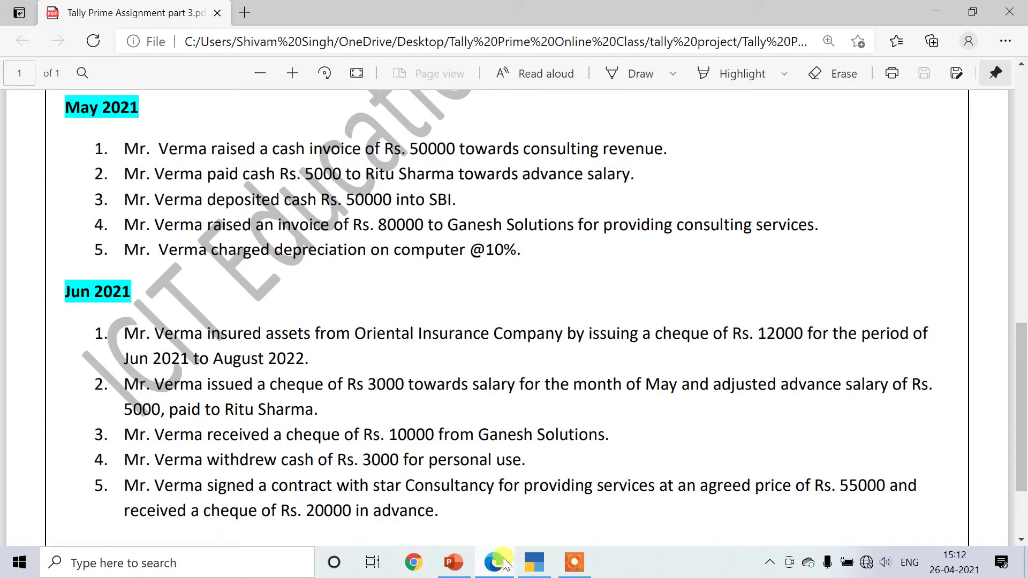
pyautogui.click(527, 562)
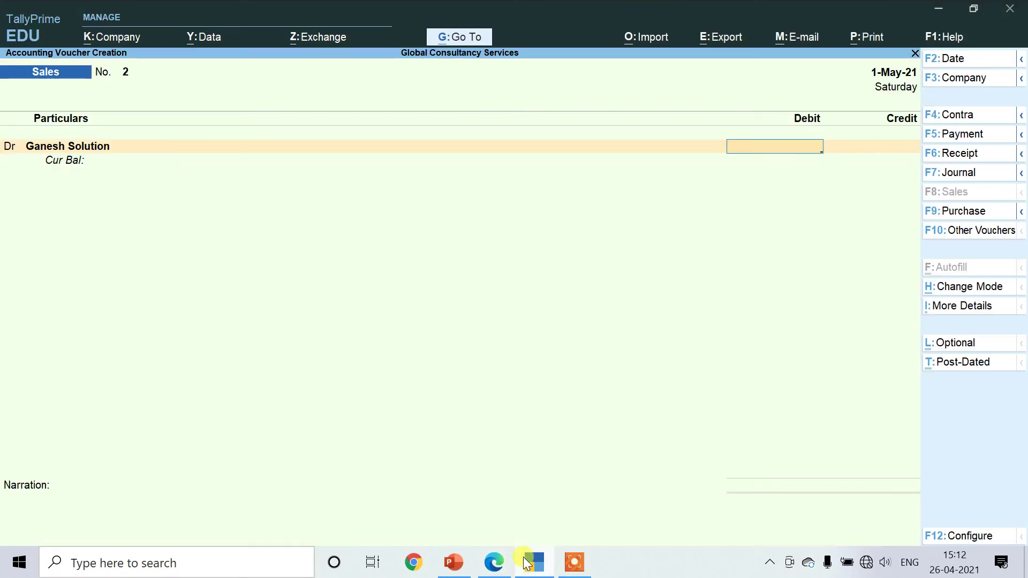
pyautogui.write('80000')
pyautogui.press('Return')
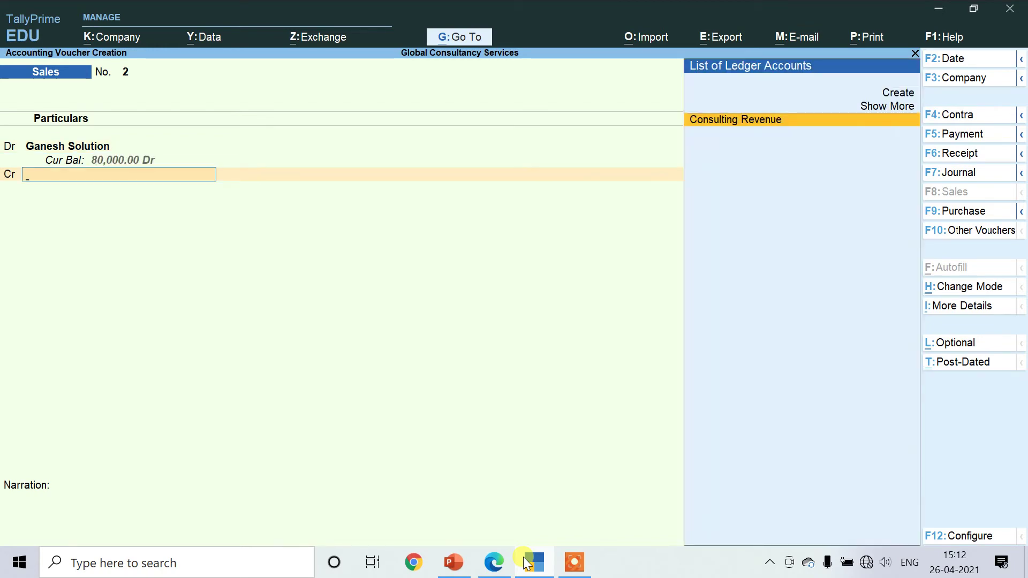
# Step: Credit Consulting Revenue with 80000 in the sales voucher, leave the narration empty, and save the voucher
pyautogui.press('Return')
pyautogui.press('Return')
pyautogui.press('Return')
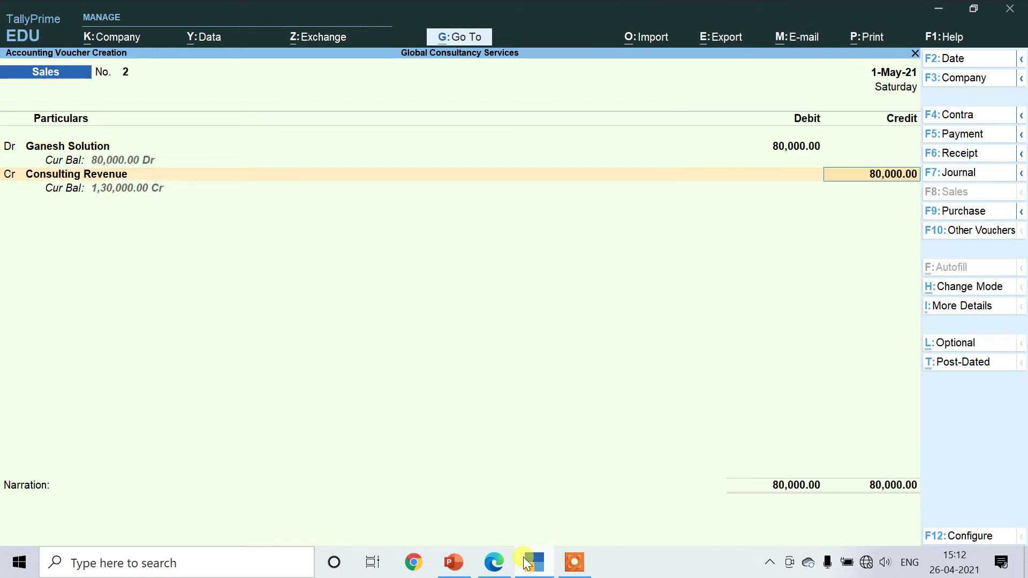
pyautogui.press('Return')
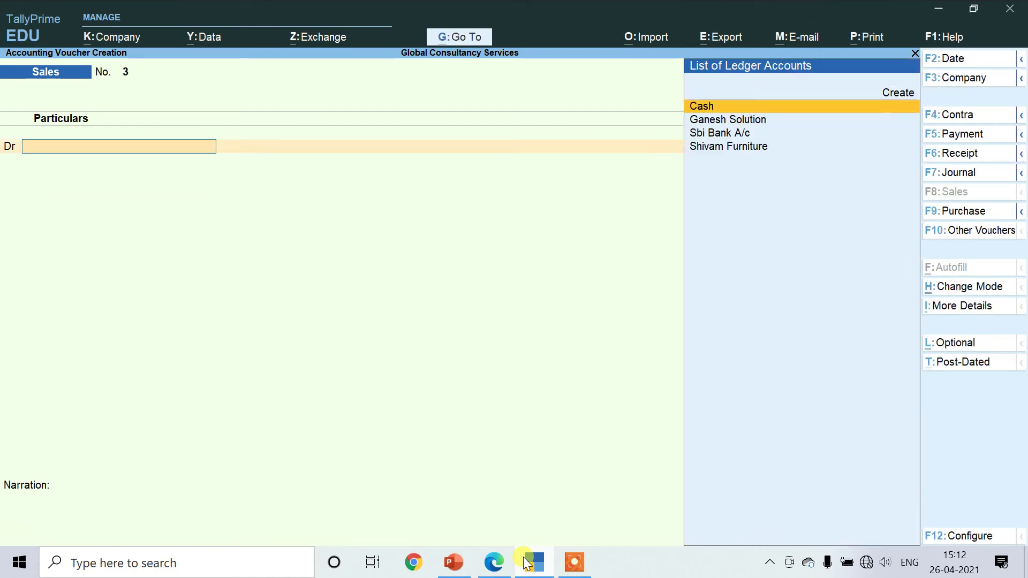
# Step: Review the computer depreciation transaction and the computer's purchase details in the Edge PDF, and switch TallyPrime to a journal voucher
pyautogui.click(502, 569)
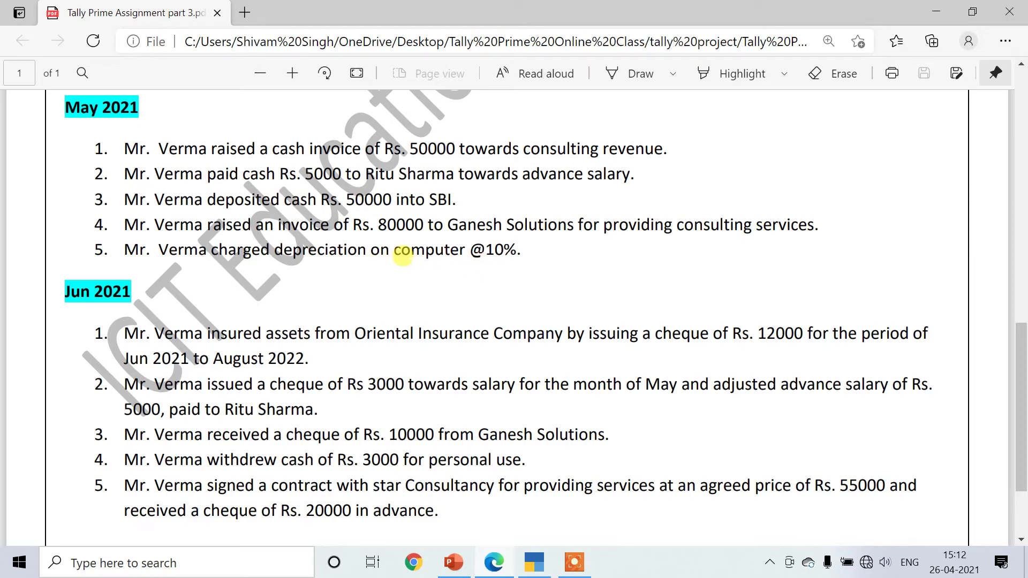
pyautogui.scroll(4, 402, 256)
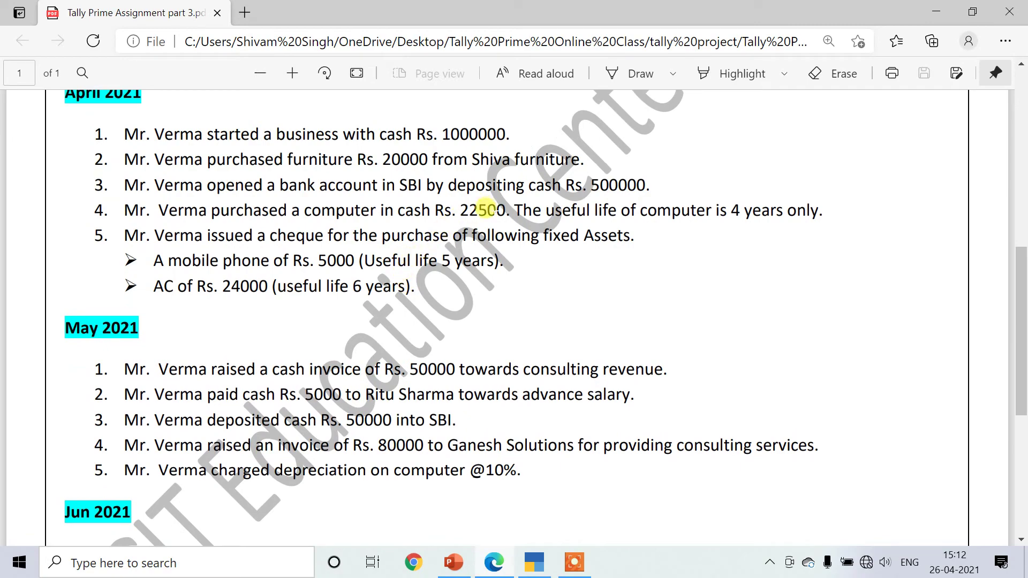
pyautogui.scroll(-6, 484, 209)
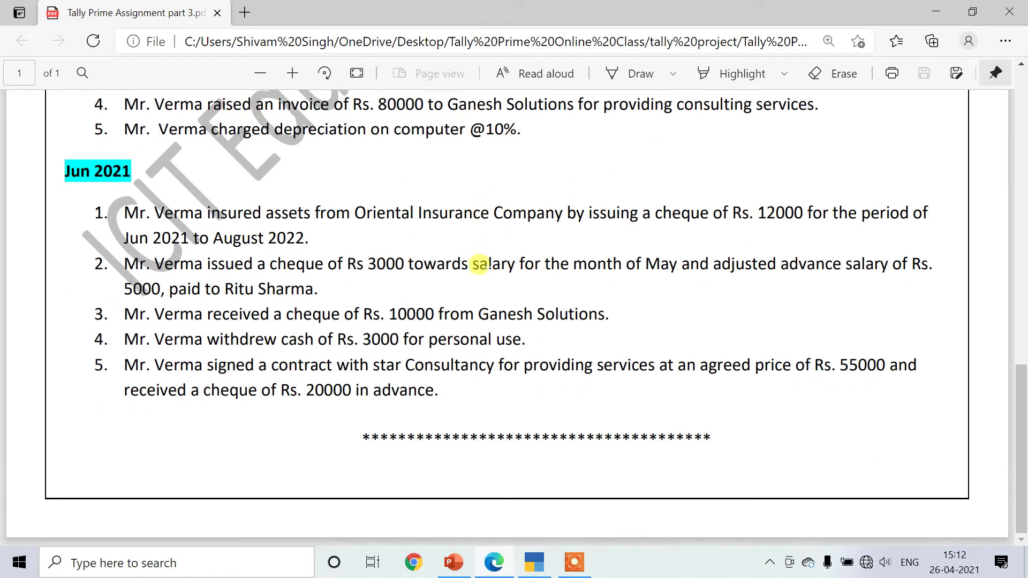
pyautogui.scroll(1, 476, 247)
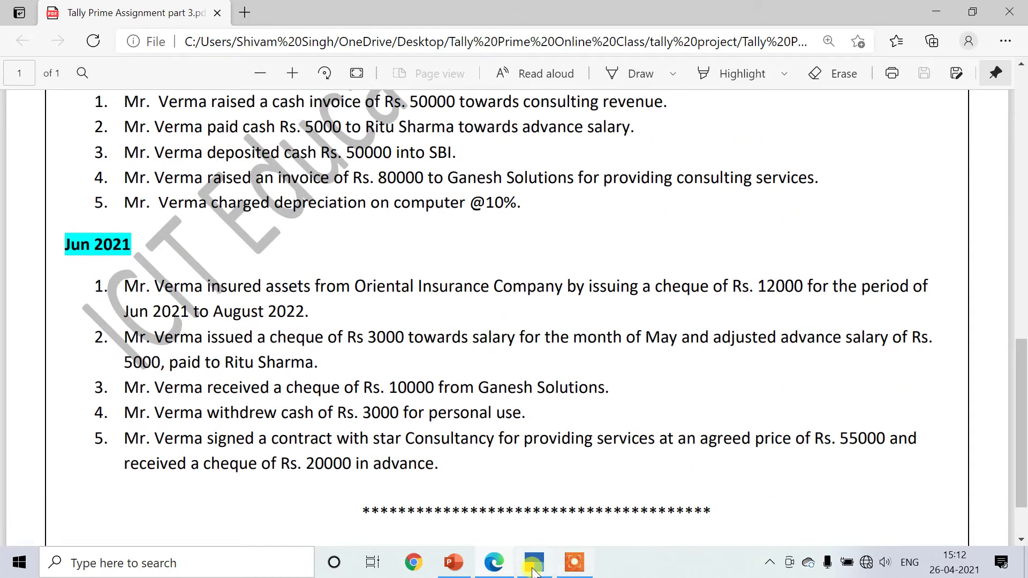
pyautogui.hotkey('alt', 'Tab')
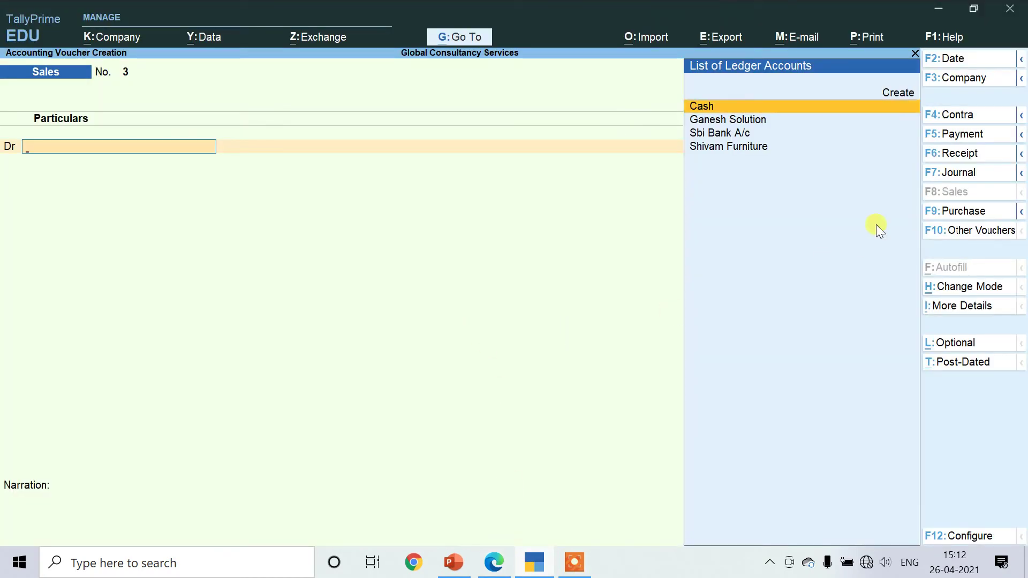
pyautogui.click(952, 172)
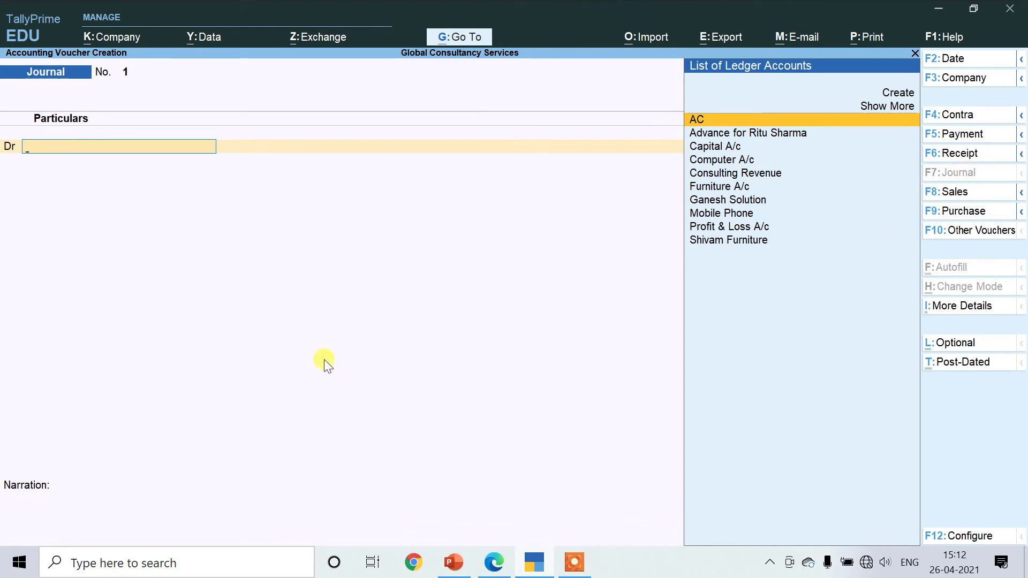
# Step: Create a Depriciation A/c ledger under Indirect Expenses as the journal voucher's debit account, keeping its other details at their defaults
pyautogui.press('Up')
pyautogui.press('Up')
pyautogui.press('Return')
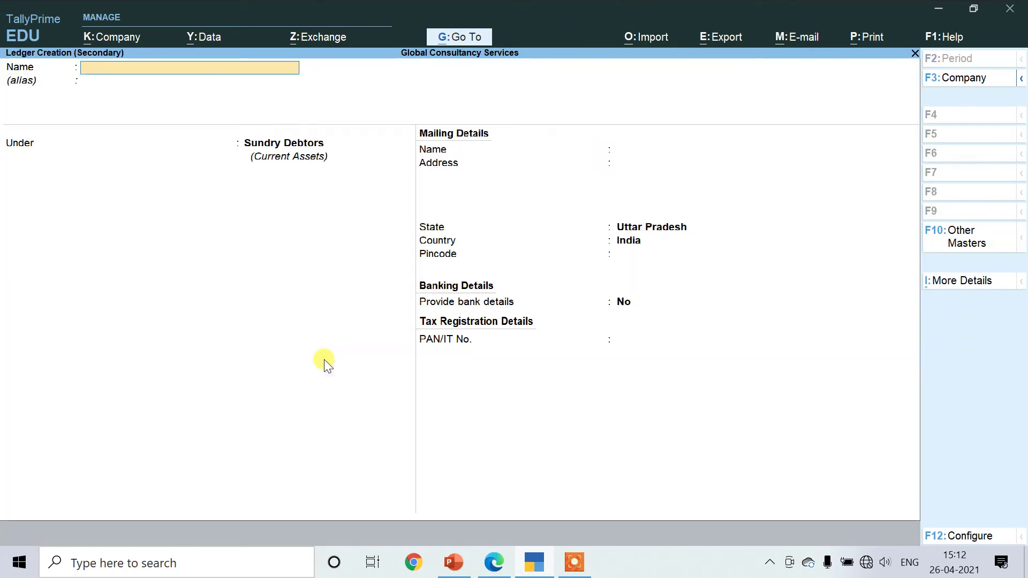
pyautogui.write('Depriciation a/c')
pyautogui.press('Return')
pyautogui.press('Return')
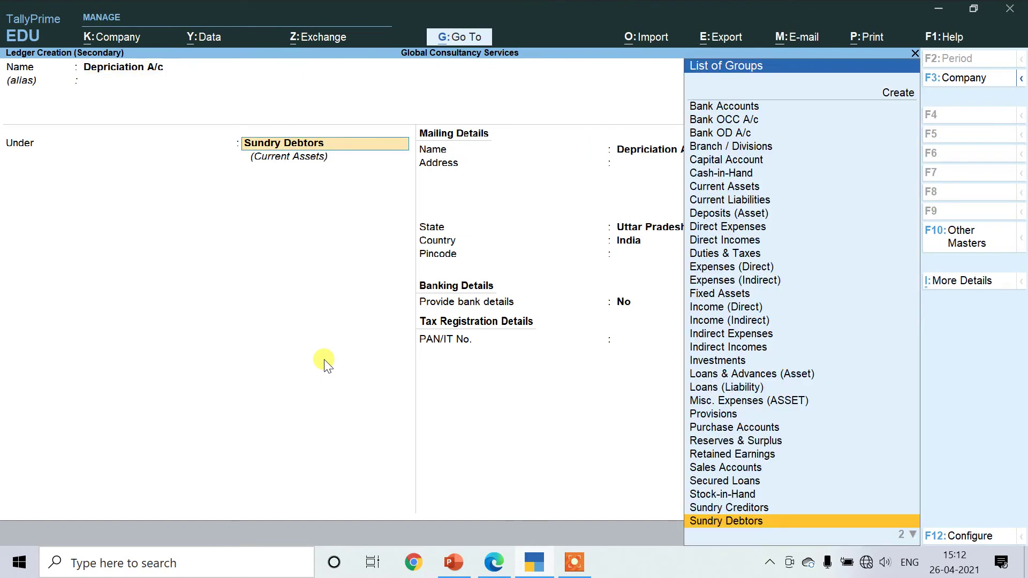
pyautogui.write('In')
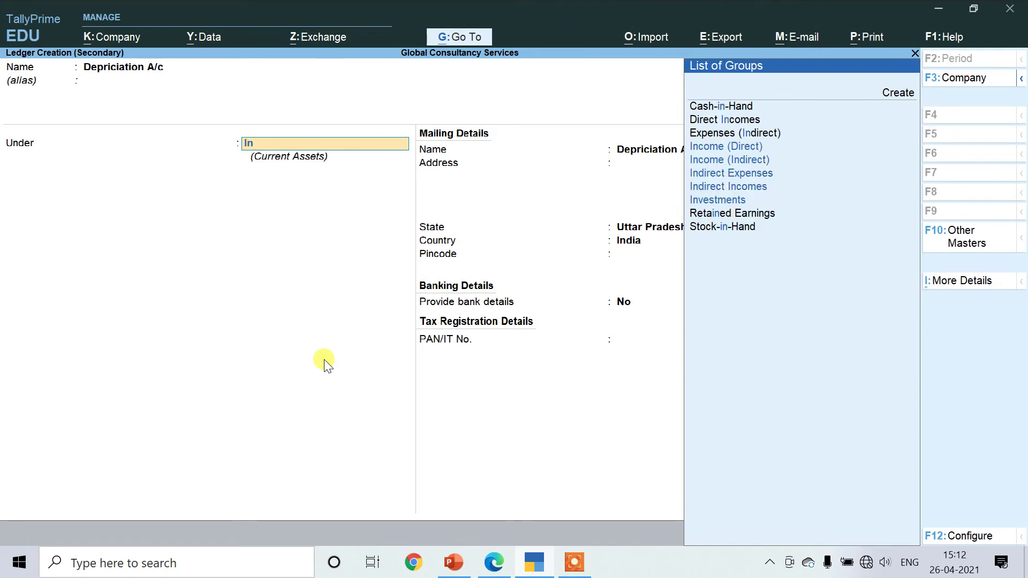
pyautogui.press('Down')
pyautogui.press('Down')
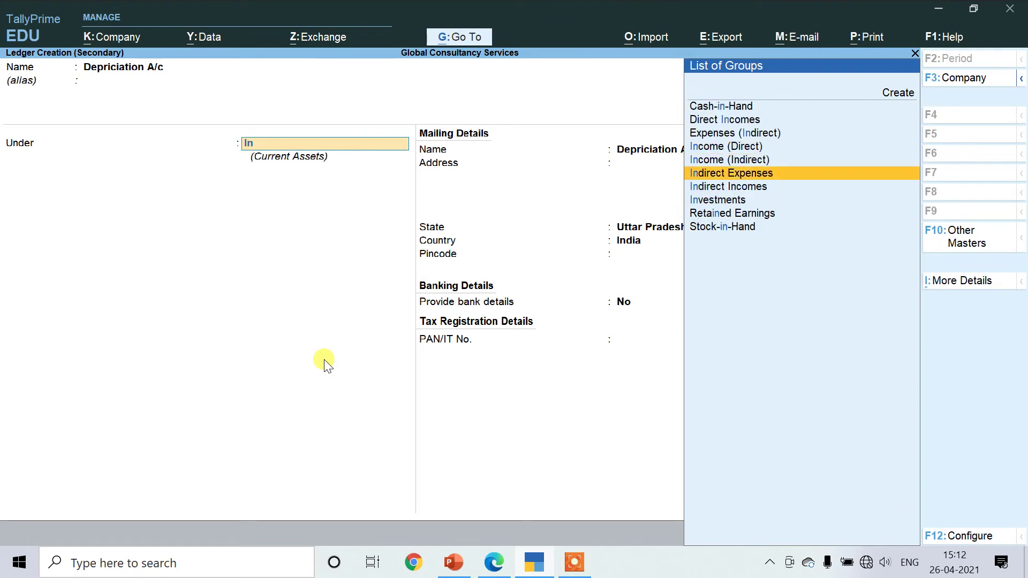
pyautogui.press('Return')
pyautogui.press('Return')
pyautogui.press('Return')
pyautogui.press('Return')
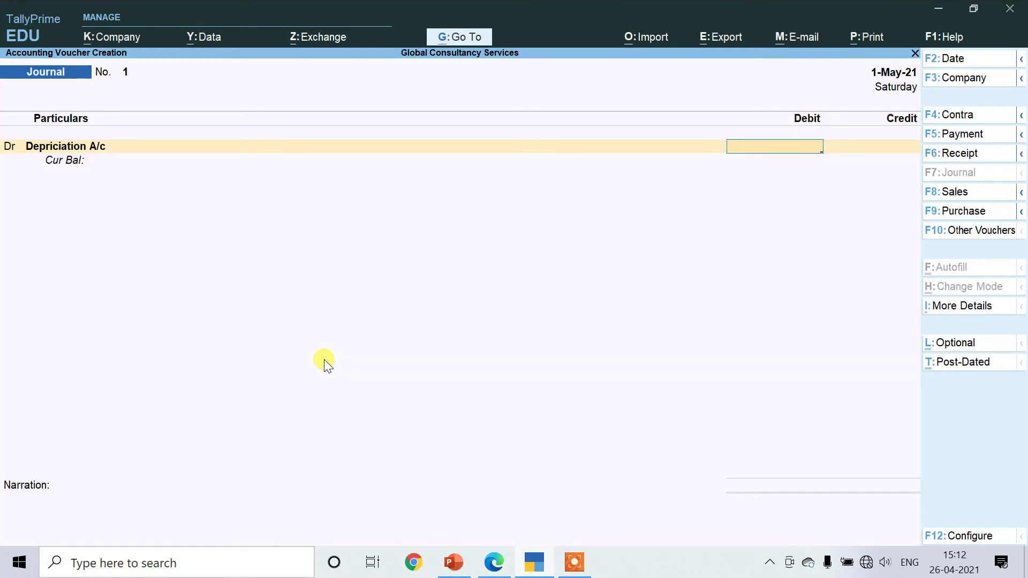
# Step: Recheck the computer's price and depreciation rate in the Edge PDF, and compute 22500*10% in TallyPrime's calculator
pyautogui.click(493, 561)
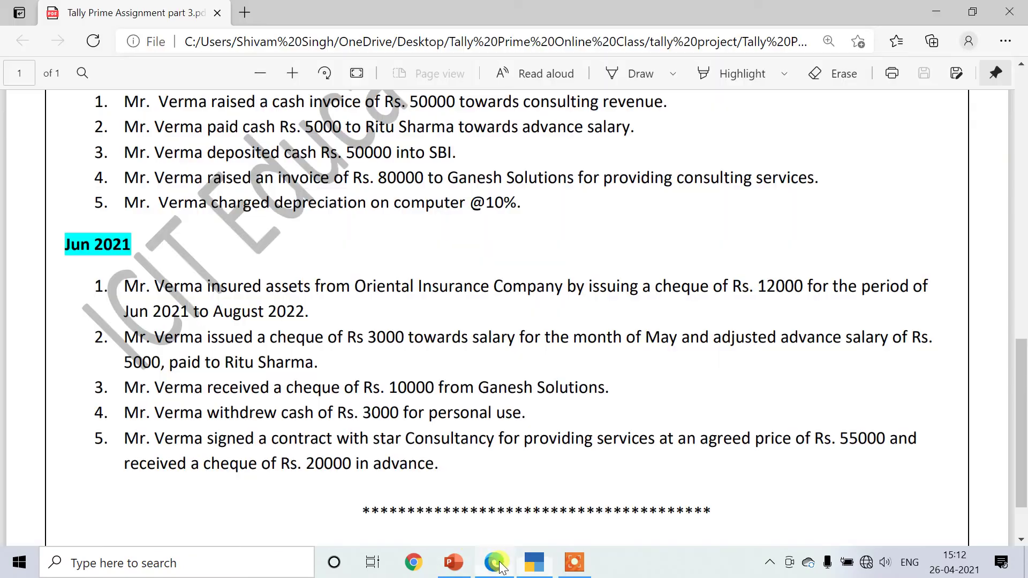
pyautogui.scroll(3, 418, 323)
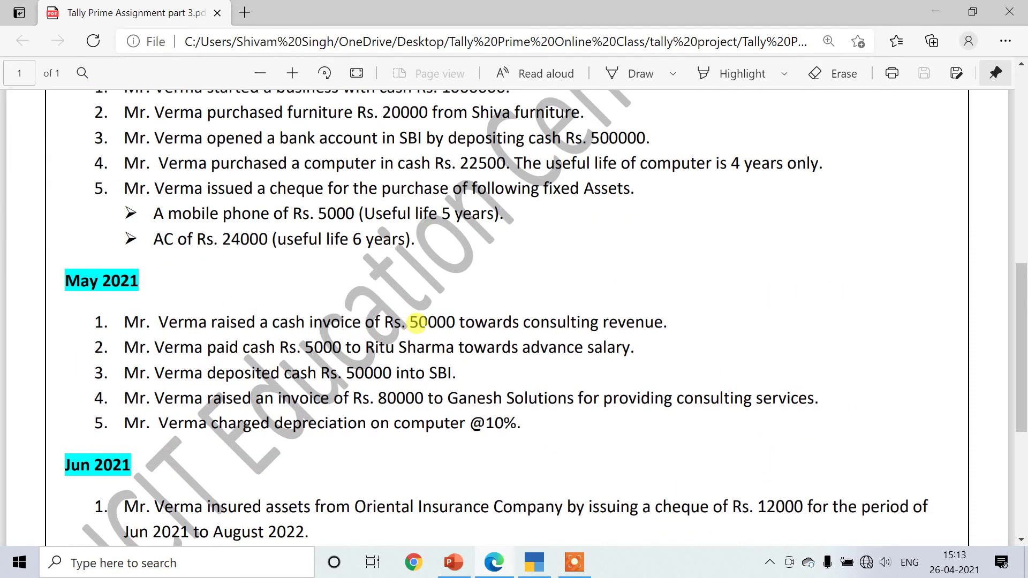
pyautogui.scroll(-5, 415, 321)
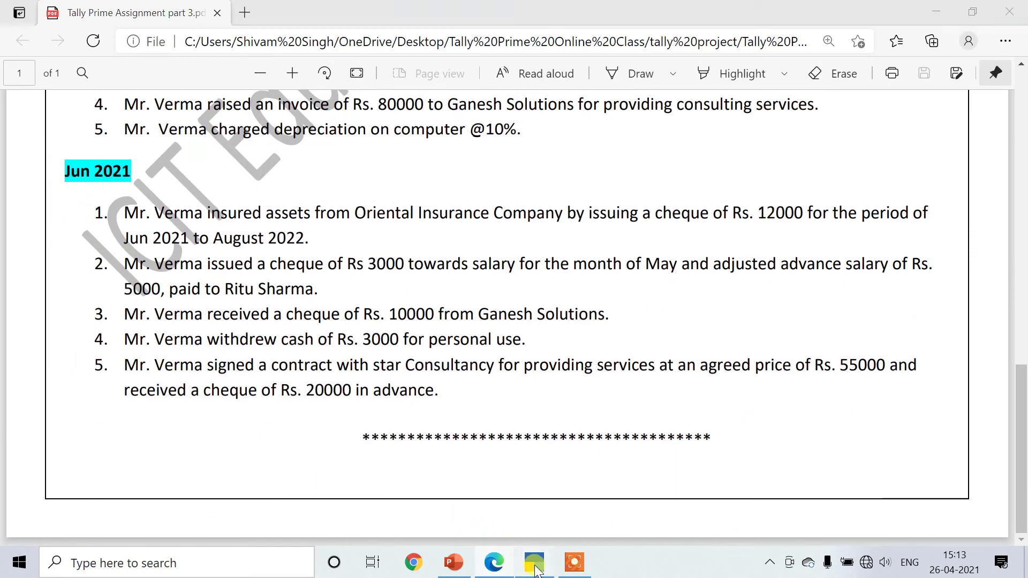
pyautogui.click(538, 570)
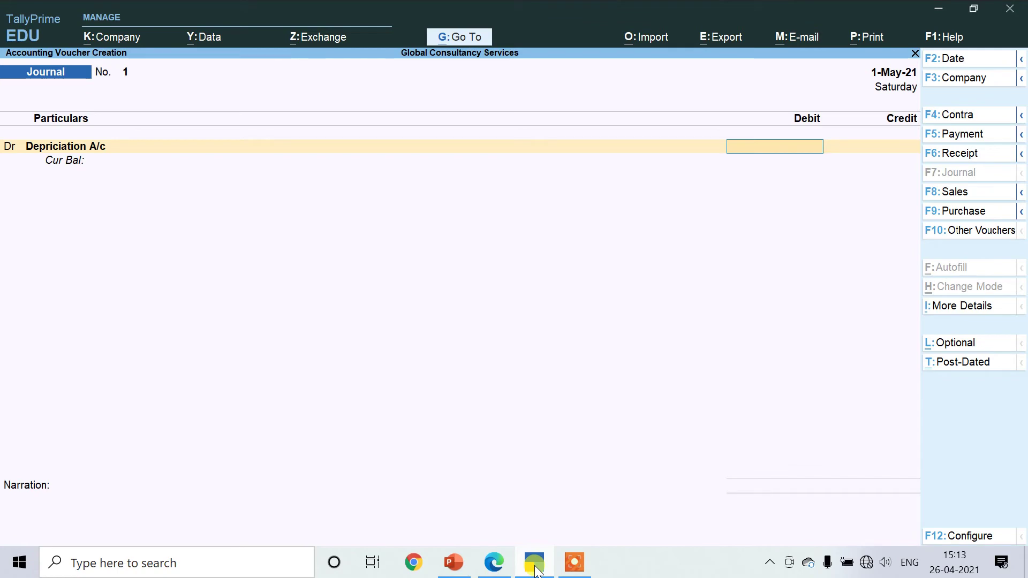
pyautogui.press('ctrl')
pyautogui.hotkey('ctrl', 'n')
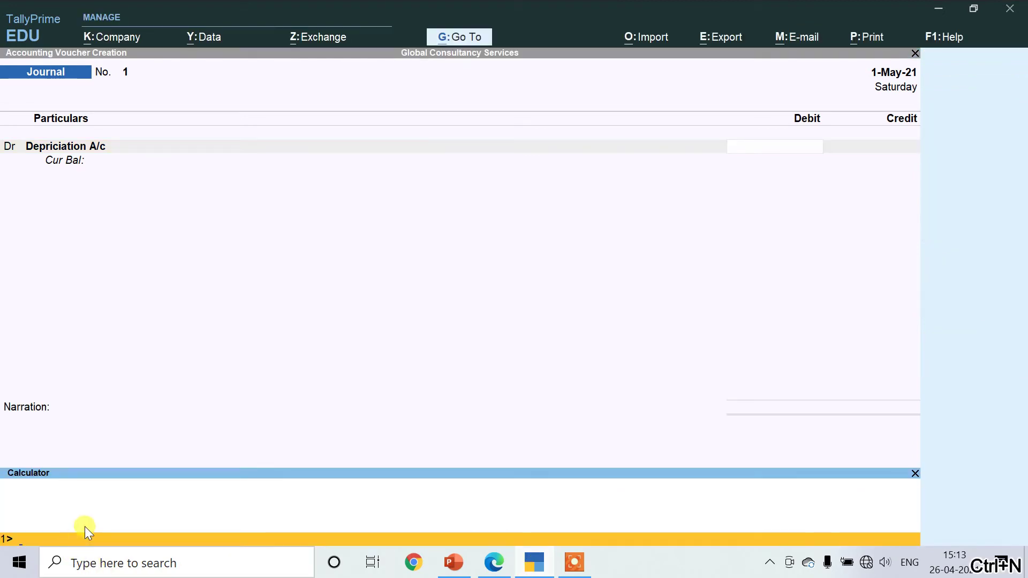
pyautogui.write('22500*')
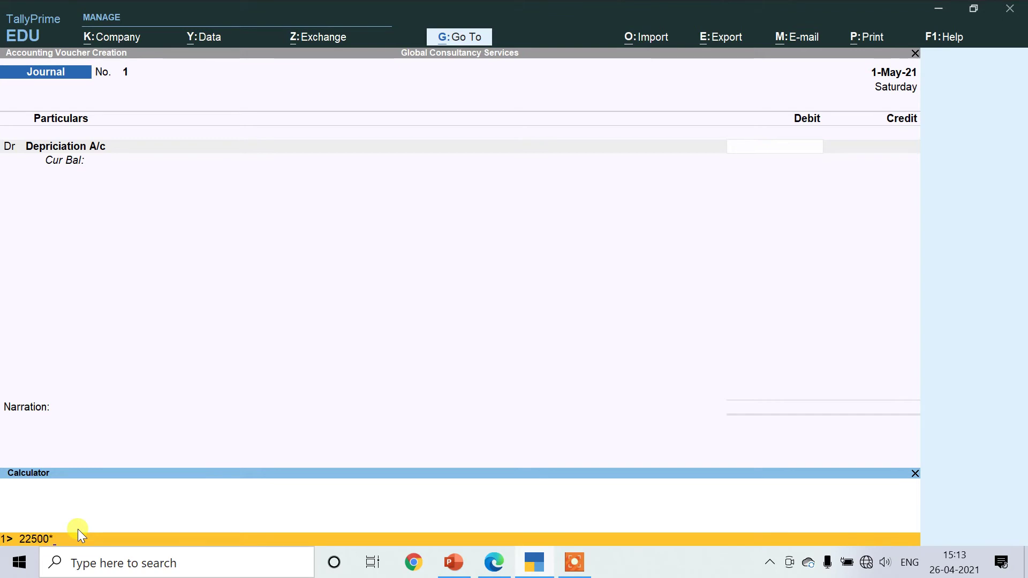
pyautogui.click(494, 563)
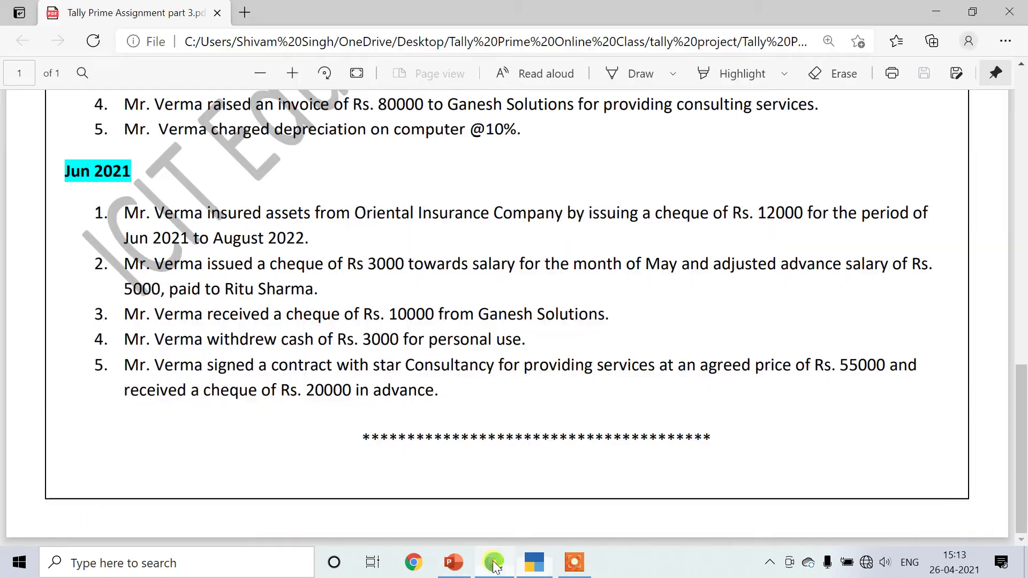
pyautogui.click(493, 565)
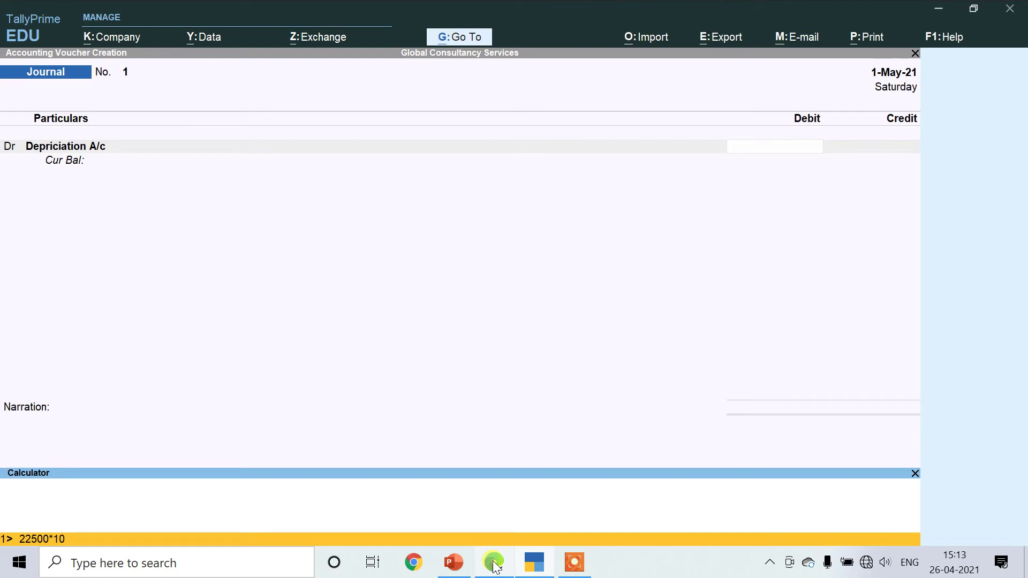
pyautogui.write('%')
pyautogui.press('Return')
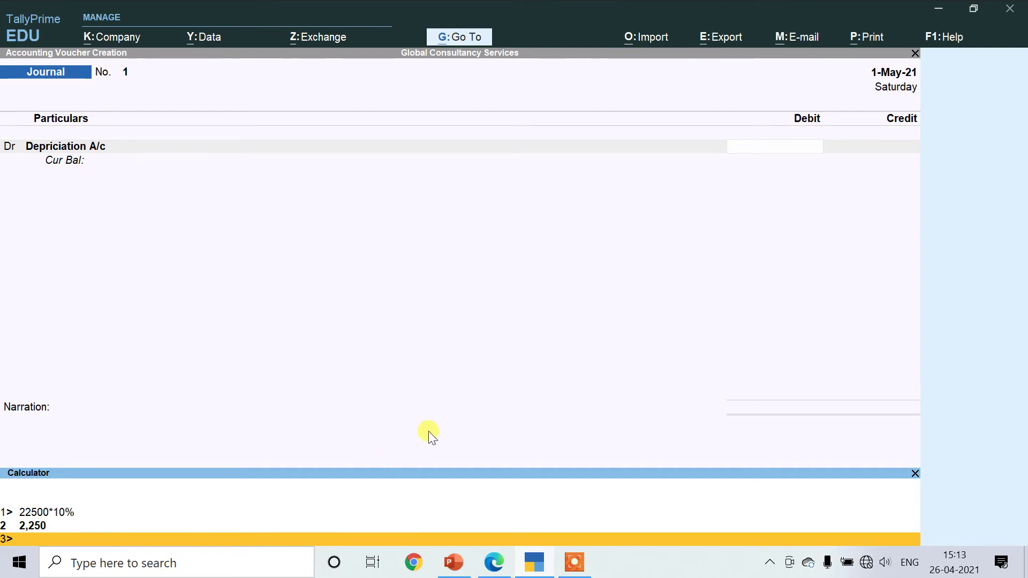
pyautogui.click(915, 473)
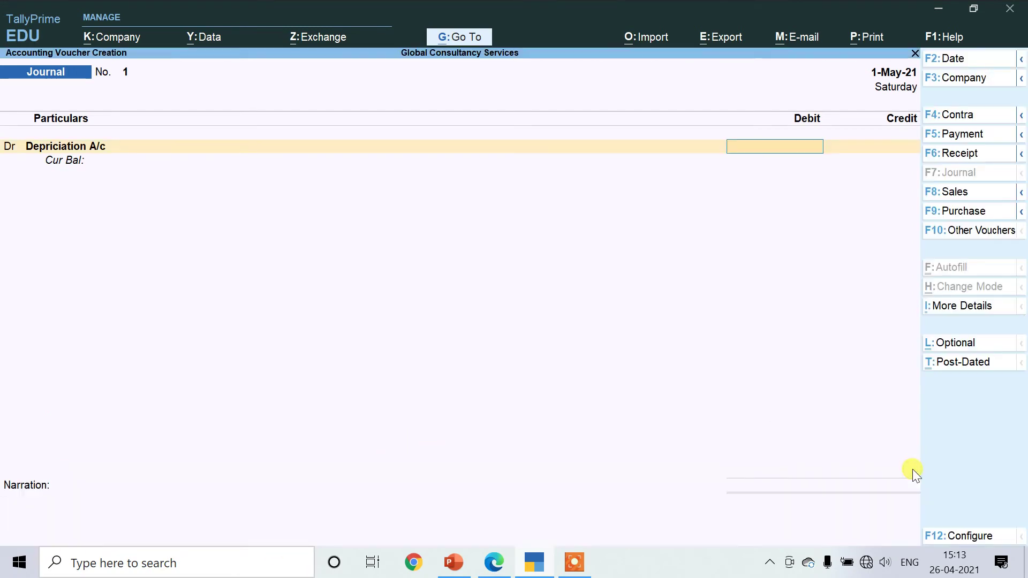
# Step: Debit Depriciation A/c with 2250, credit Computer A/c with the same amount, and save the journal voucher
pyautogui.write('2250')
pyautogui.press('Return')
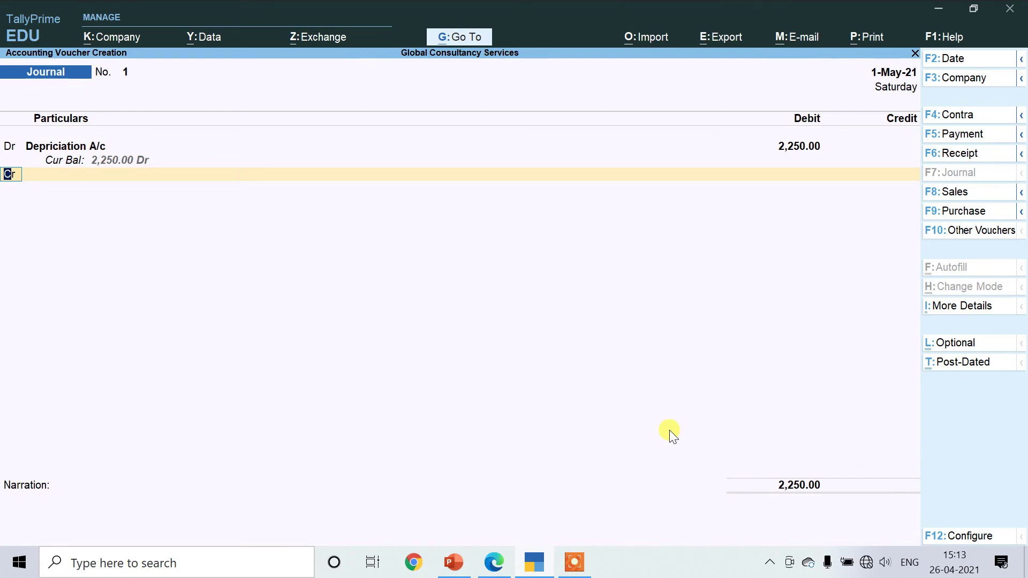
pyautogui.press('Return')
pyautogui.write('Com')
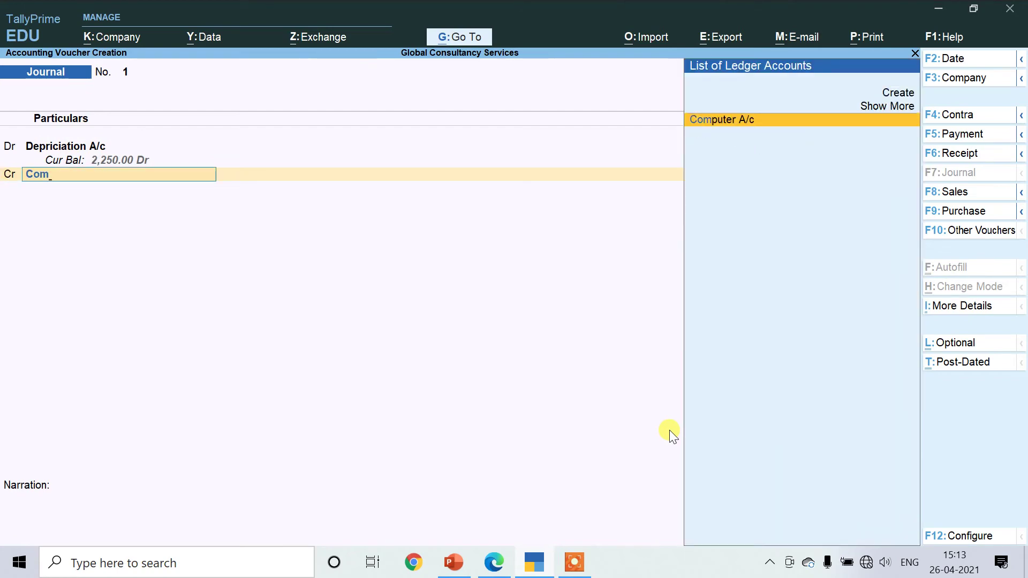
pyautogui.press('Return')
pyautogui.press('Return')
pyautogui.press('Return')
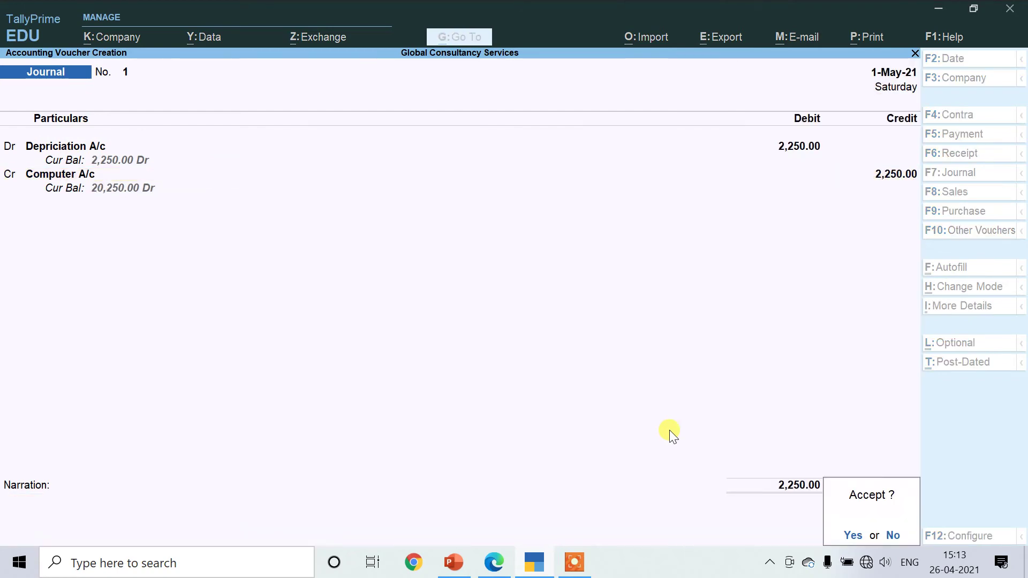
pyautogui.press('Return')
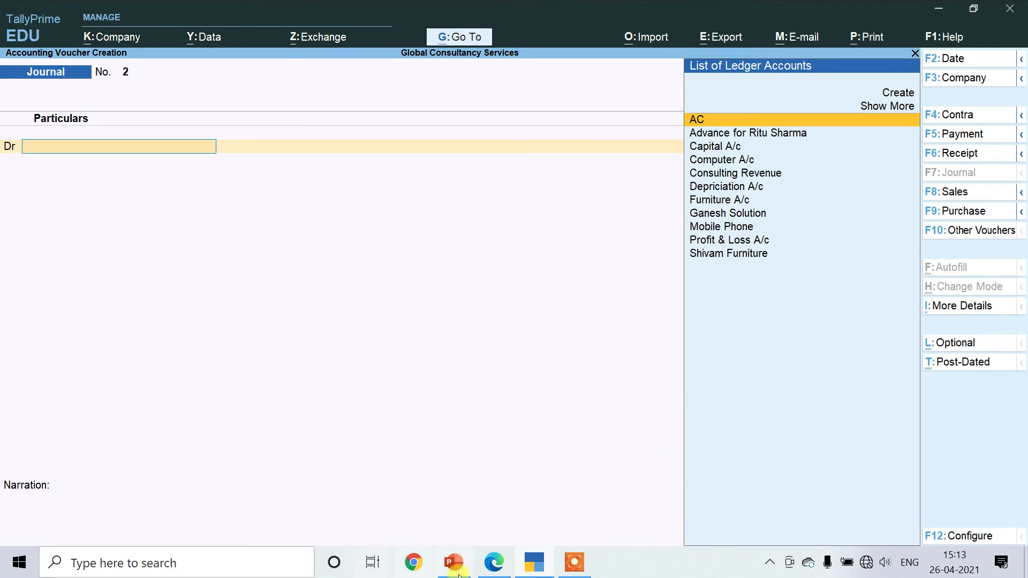
# Step: Review the May and June 2021 transactions in the Edge PDF, and switch TallyPrime to a payment voucher
pyautogui.click(496, 564)
pyautogui.scroll(5, 343, 393)
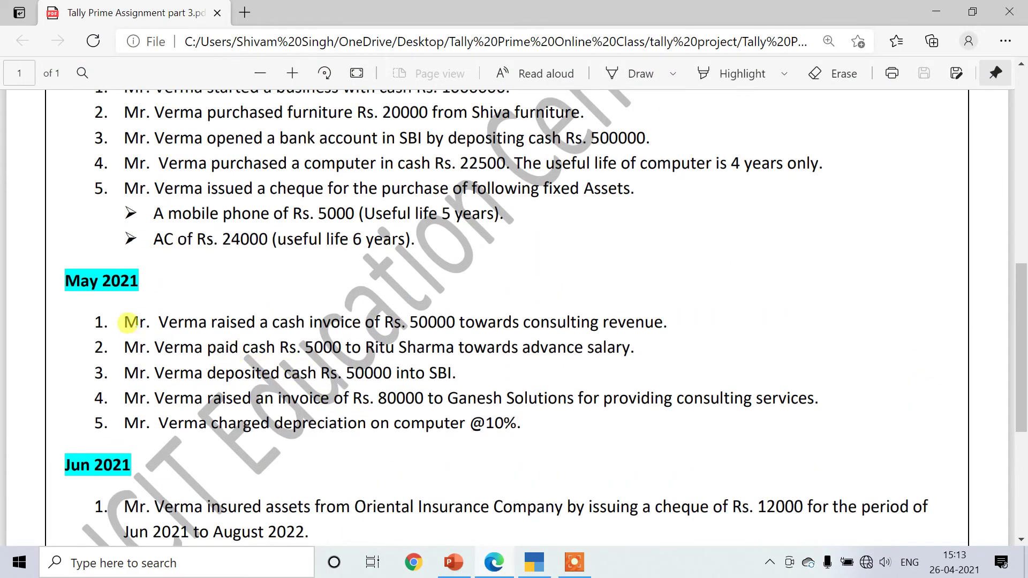
pyautogui.scroll(-1, 505, 436)
pyautogui.scroll(-4, 505, 437)
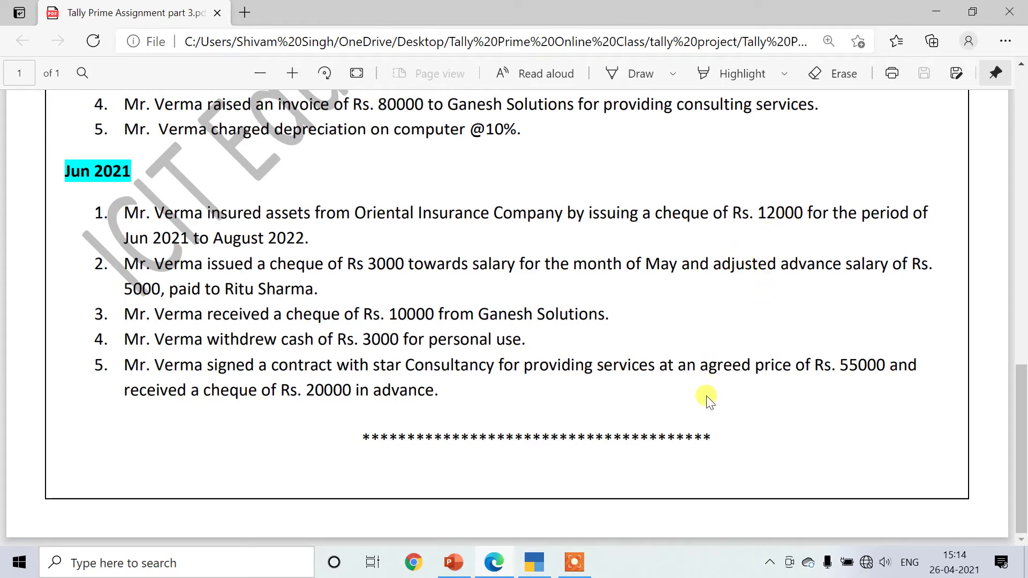
pyautogui.click(535, 568)
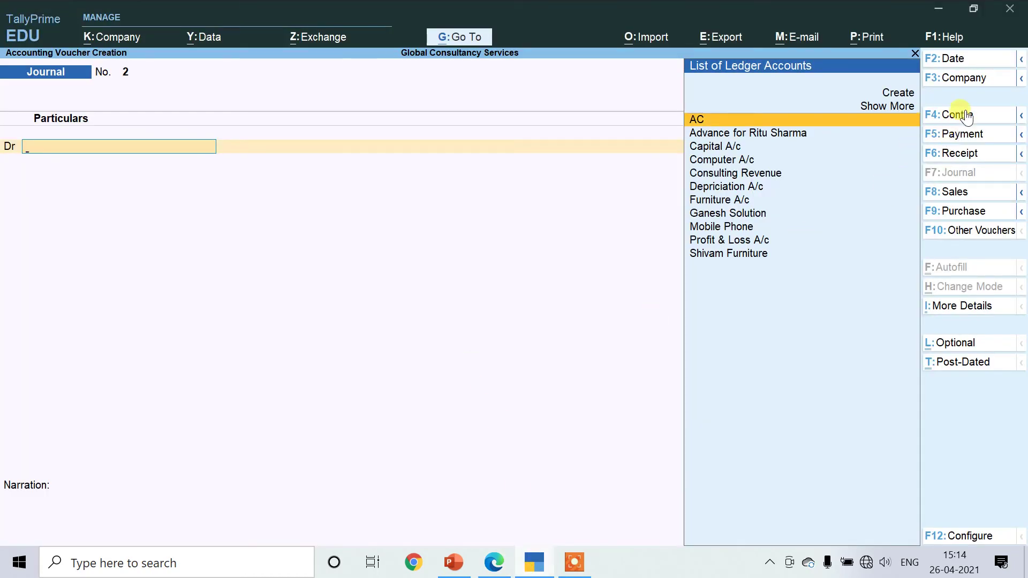
pyautogui.click(963, 134)
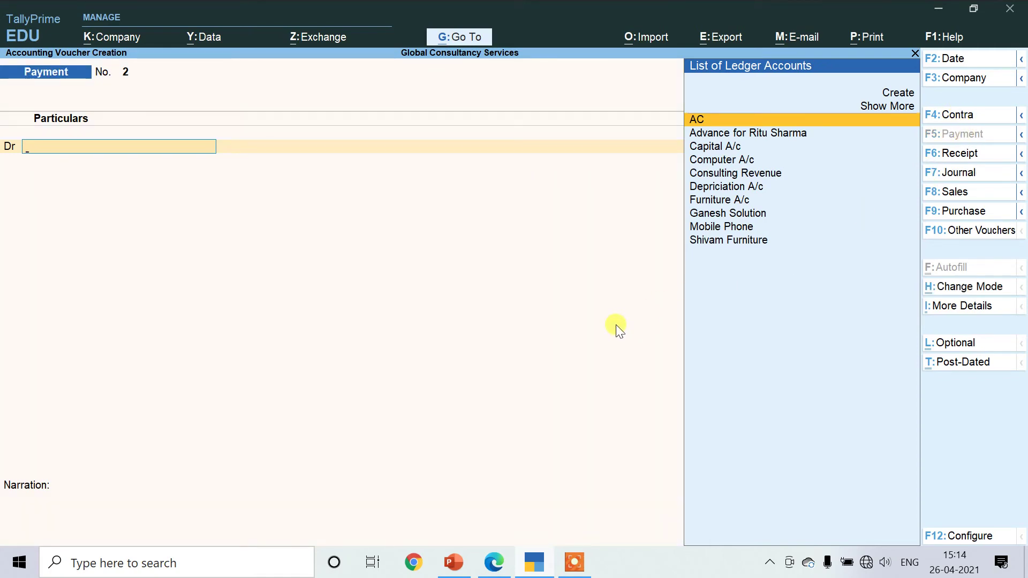
# Step: Create an Insurance A/c ledger under Indirect Expenses as the payment voucher's debit account, keeping its other details at their defaults
pyautogui.press('Up')
pyautogui.press('Up')
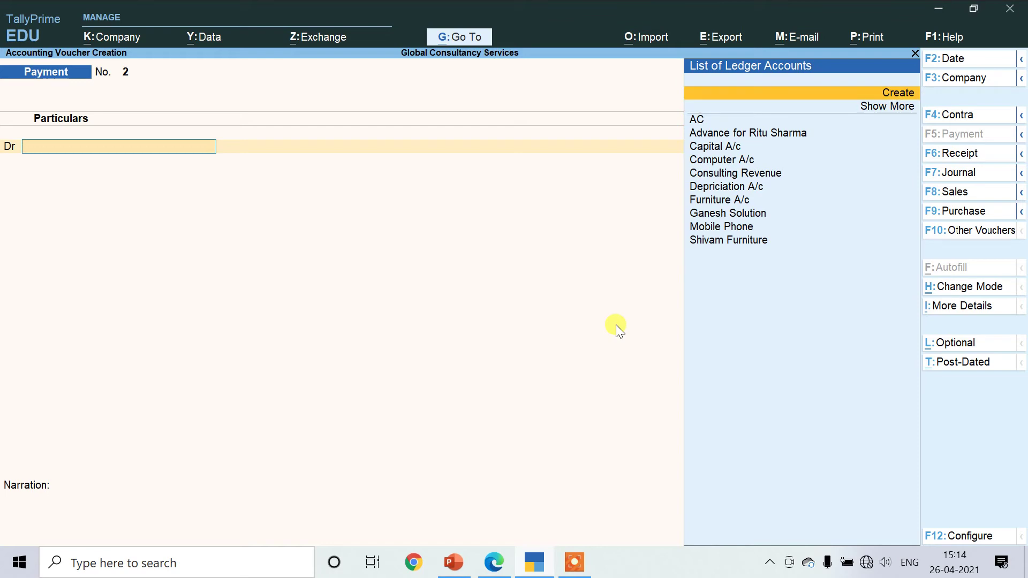
pyautogui.press('Return')
pyautogui.write('Insu')
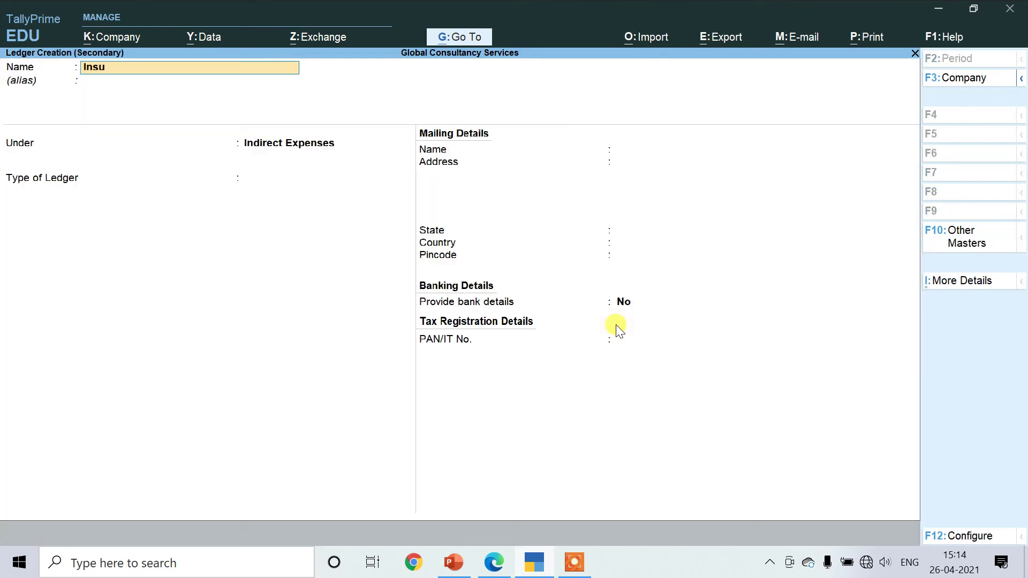
pyautogui.write('rance a/c')
pyautogui.press('Return')
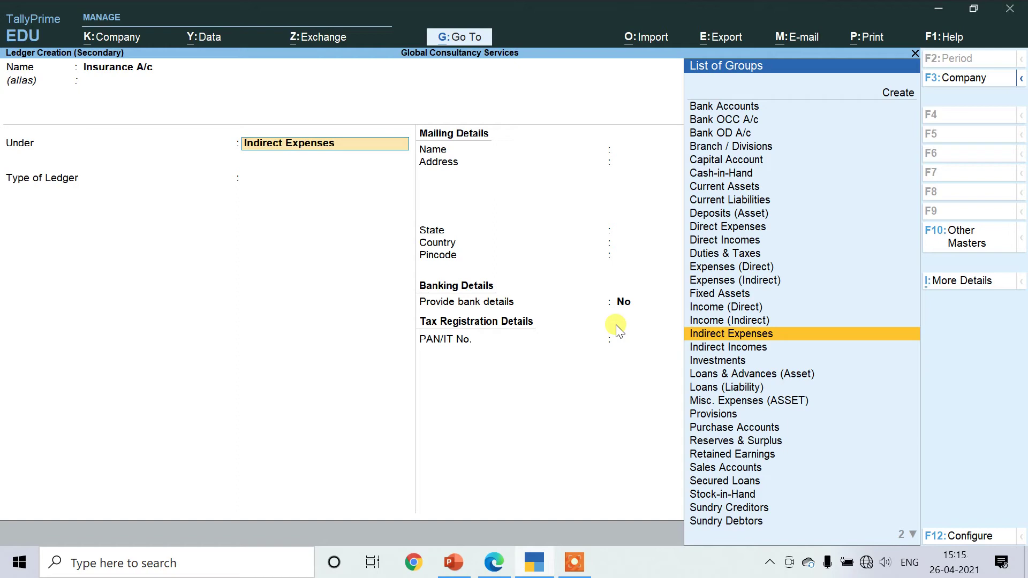
pyautogui.press('Return')
pyautogui.press('Return')
pyautogui.press('Return')
pyautogui.press('Return')
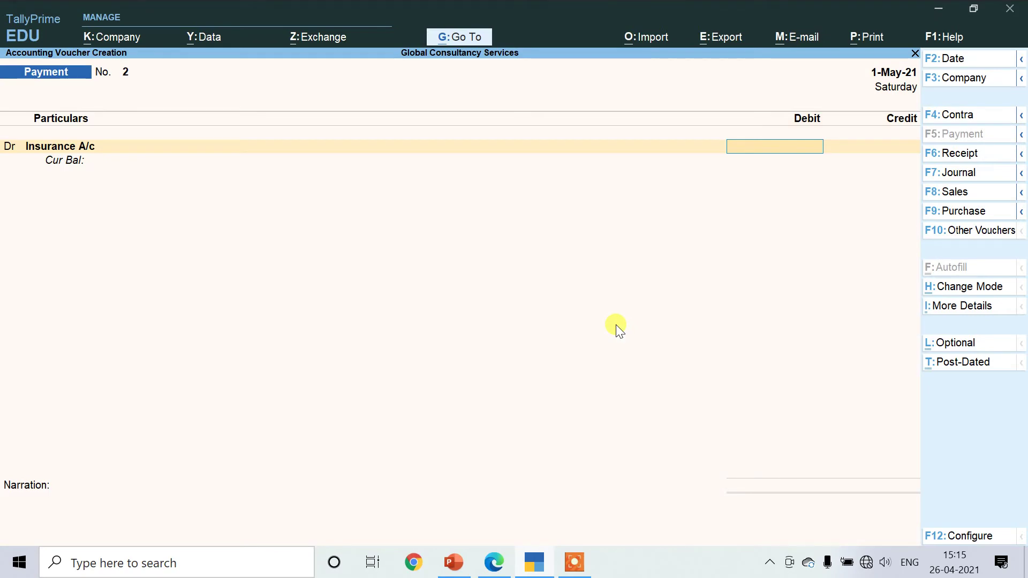
# Step: Check the insurance cheque in the Edge PDF, then debit Insurance A/c with 12000 against Sbi Bank A/c in TallyPrime and save the payment voucher
pyautogui.click(493, 559)
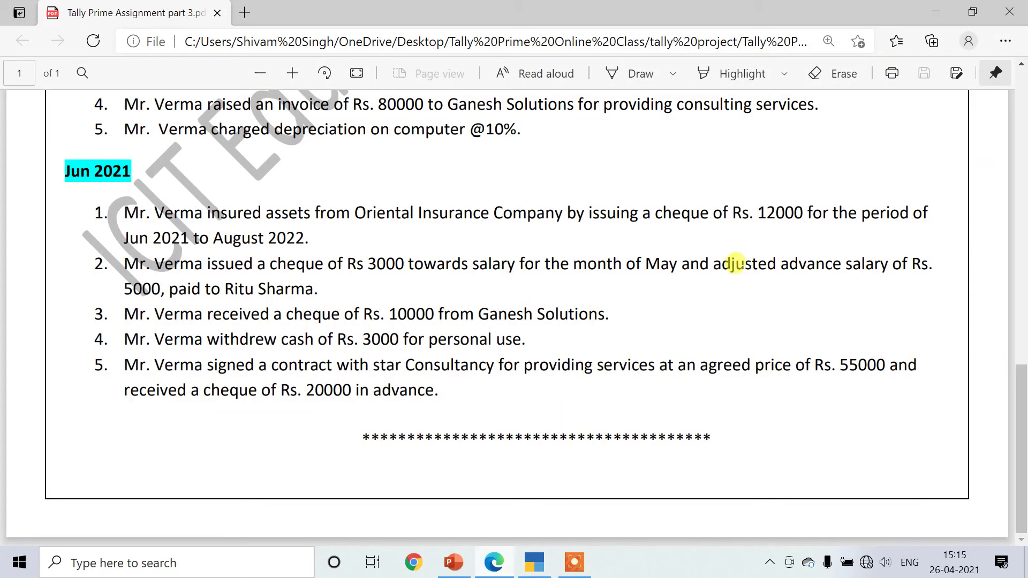
pyautogui.click(534, 562)
pyautogui.write('12000')
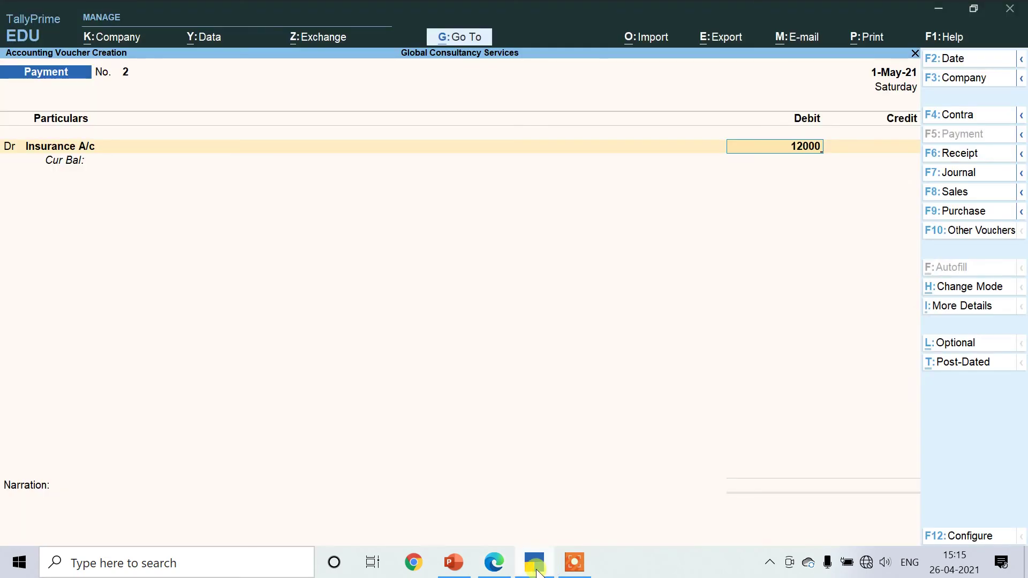
pyautogui.press('Return')
pyautogui.press('Return')
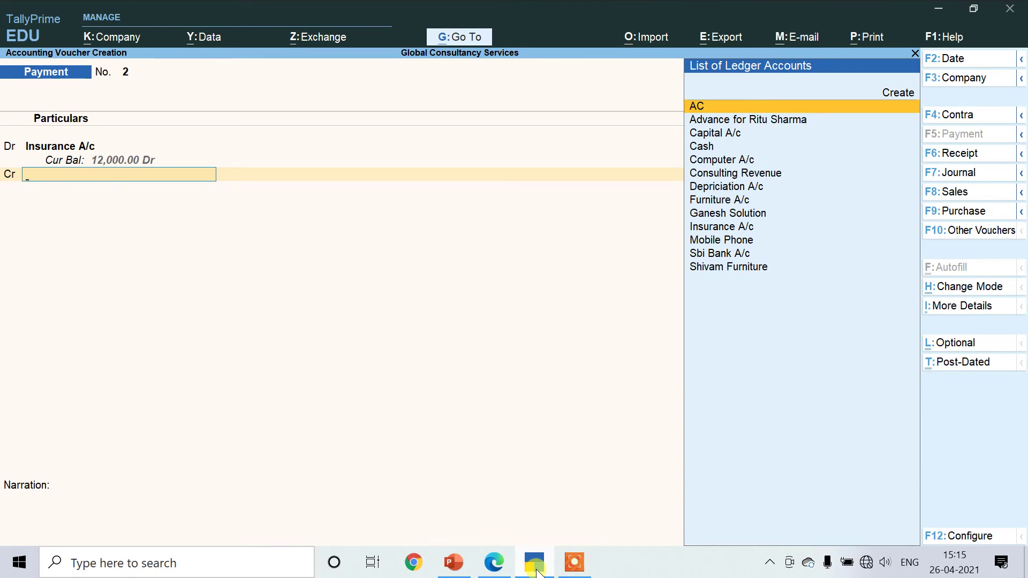
pyautogui.write('Sbi')
pyautogui.press('Return')
pyautogui.press('Return')
pyautogui.press('Return')
pyautogui.press('Return')
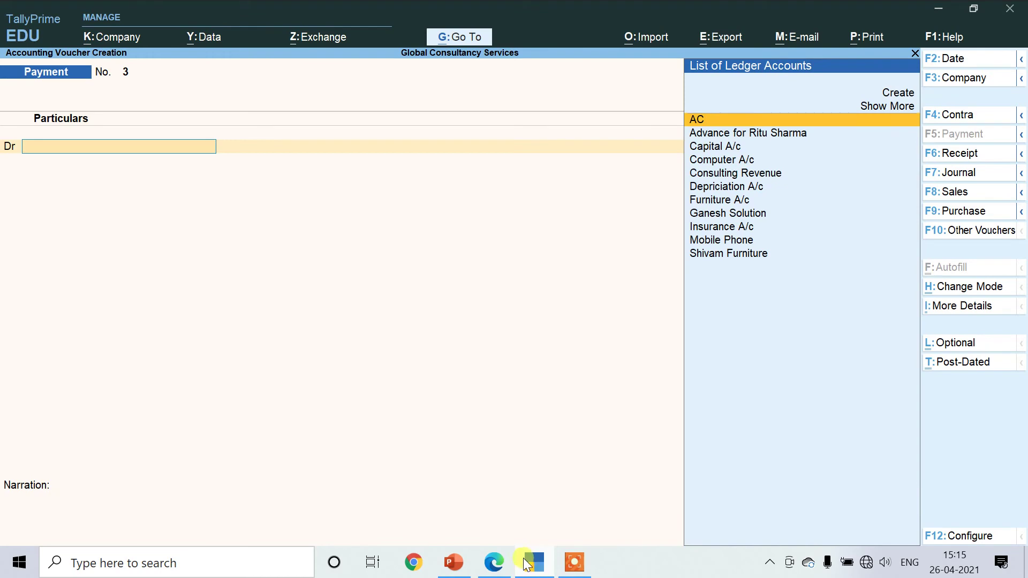
# Step: Check the May salary transaction in the Edge PDF, and create a Salary A/c ledger under Indirect Expenses as TallyPrime's payment debit account
pyautogui.click(495, 566)
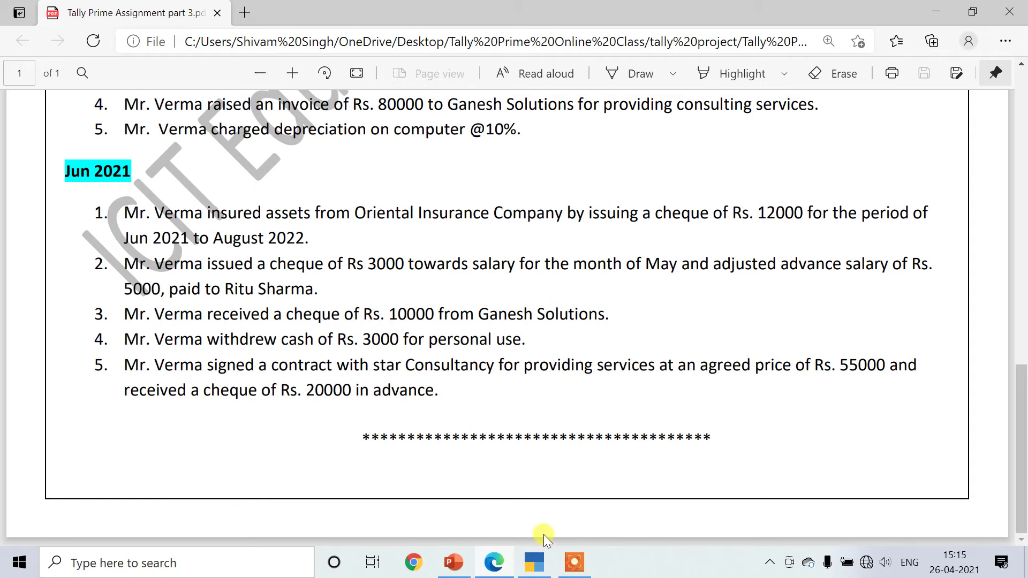
pyautogui.click(534, 563)
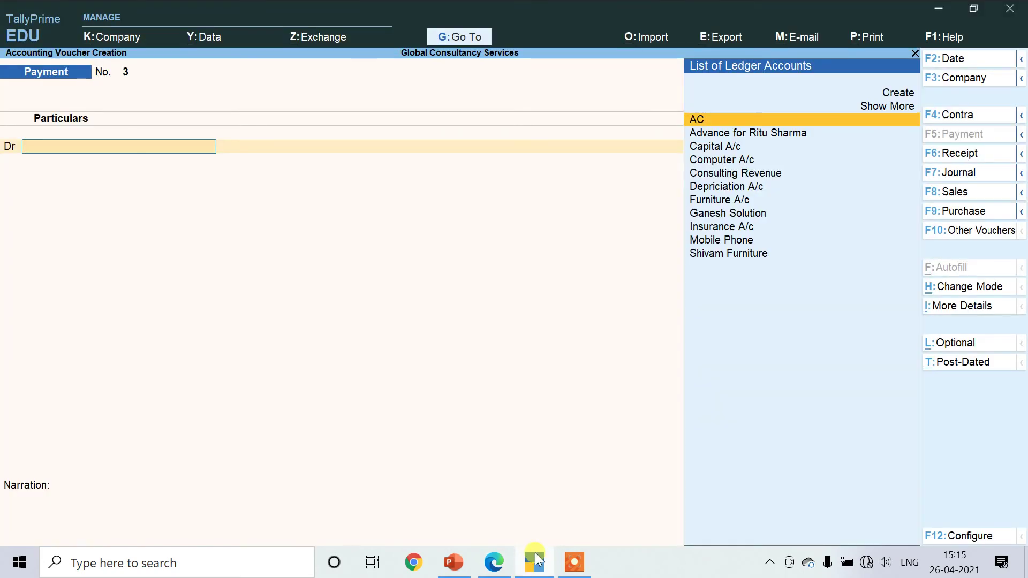
pyautogui.press('Up')
pyautogui.press('Up')
pyautogui.press('Return')
pyautogui.write('Salary a/c')
pyautogui.press('Return')
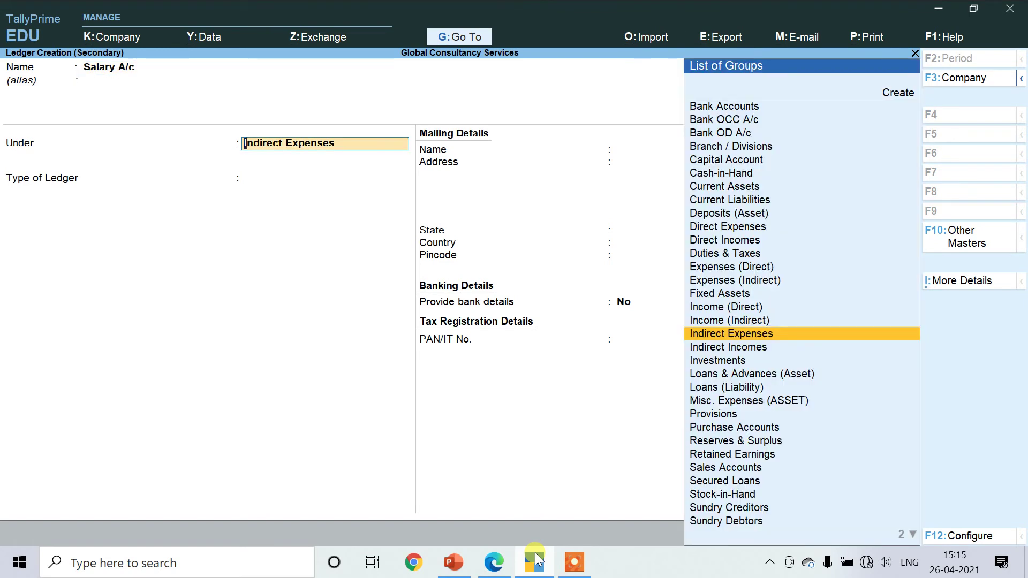
pyautogui.press('Return')
pyautogui.press('Return')
pyautogui.press('Return')
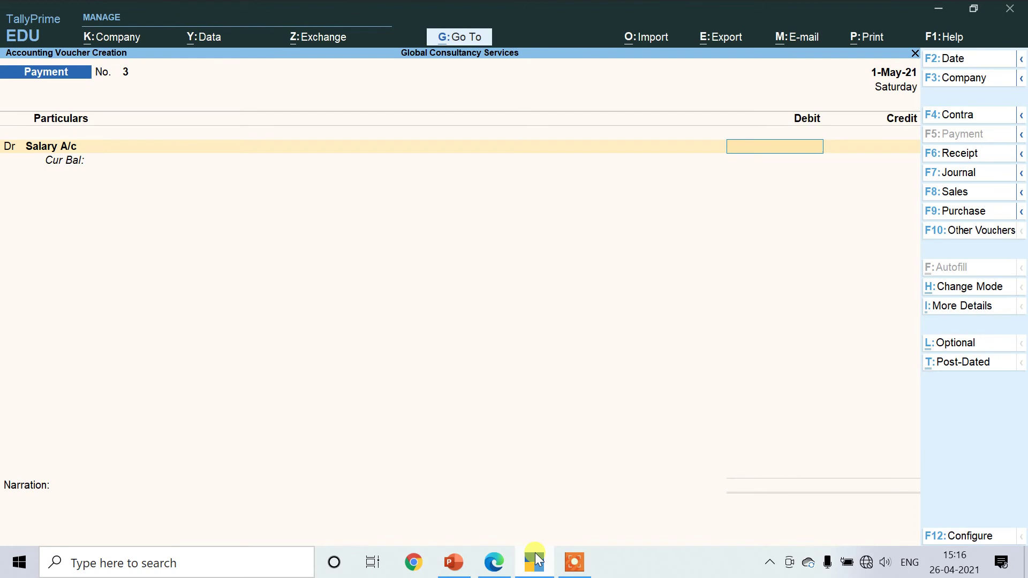
# Step: Debit Salary A/c with 8000 and credit Sbi Bank A/c with 3000 in the payment voucher
pyautogui.write('8000')
pyautogui.press('Return')
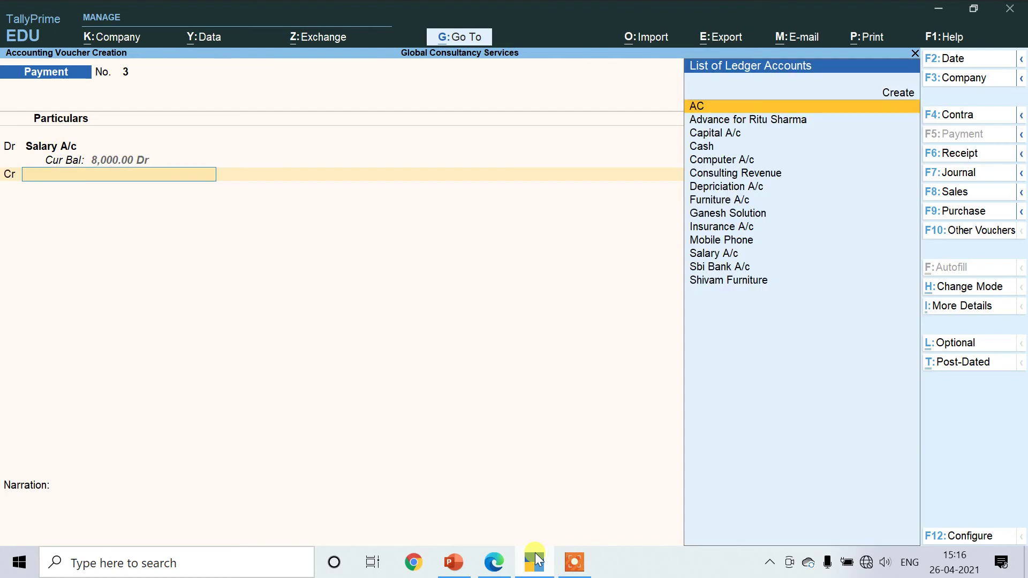
pyautogui.write('Sbi')
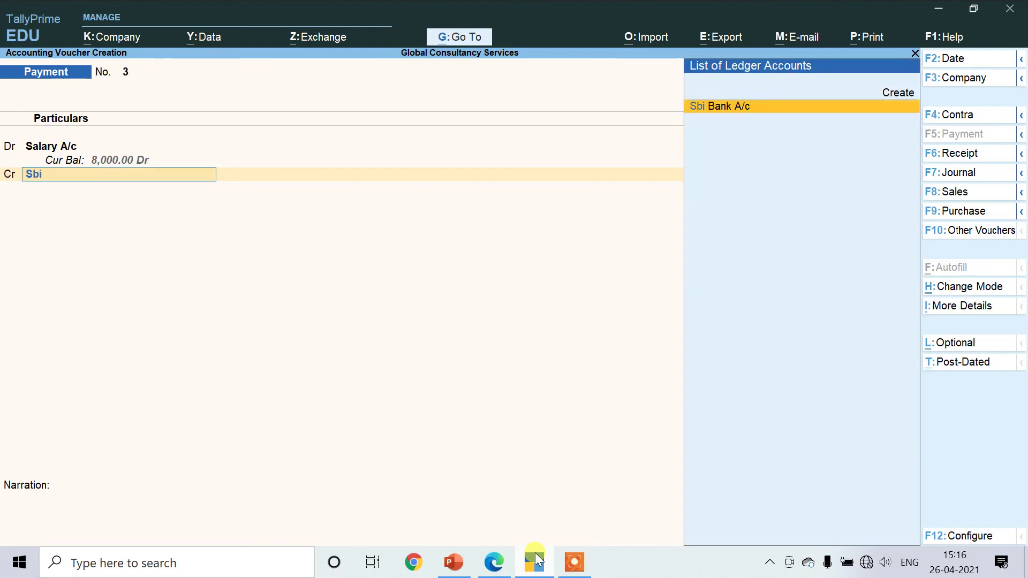
pyautogui.press('Return')
pyautogui.write('3')
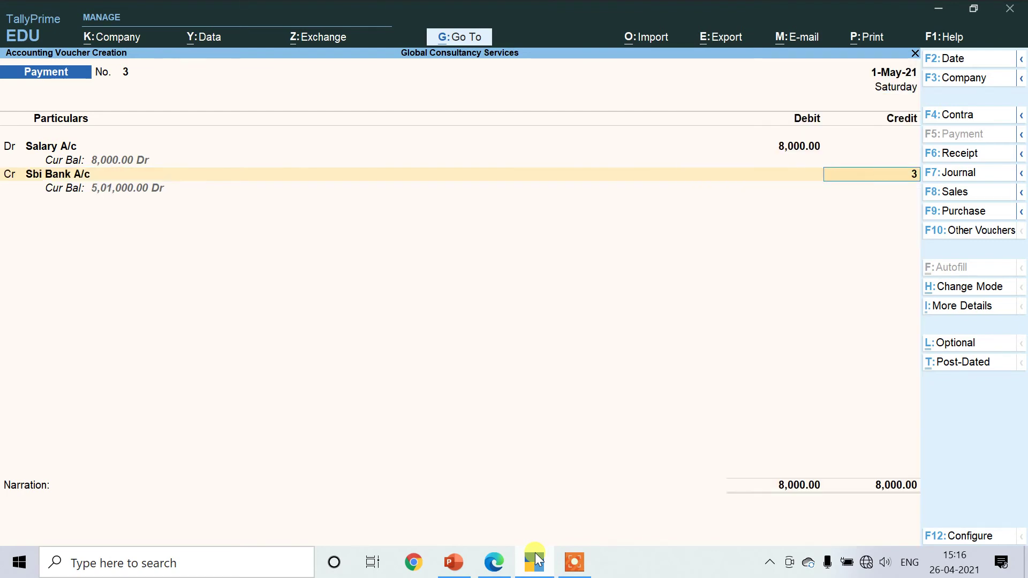
pyautogui.write('000')
pyautogui.press('Return')
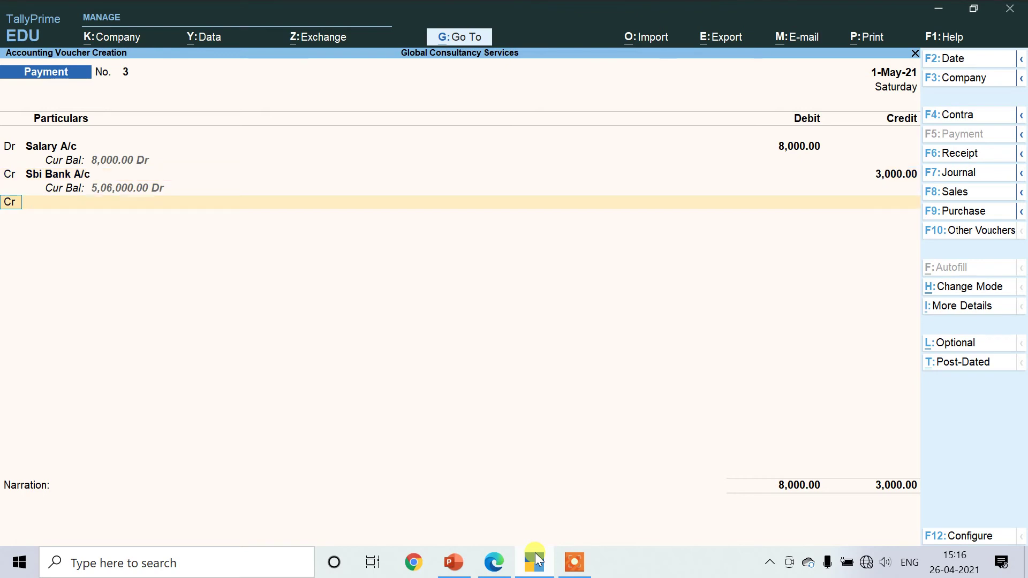
# Step: Credit the employee's salary advance ledger with 5000, rechecking the transaction in the Edge PDF, and save the payment voucher in TallyPrime
pyautogui.press('Down')
pyautogui.press('Return')
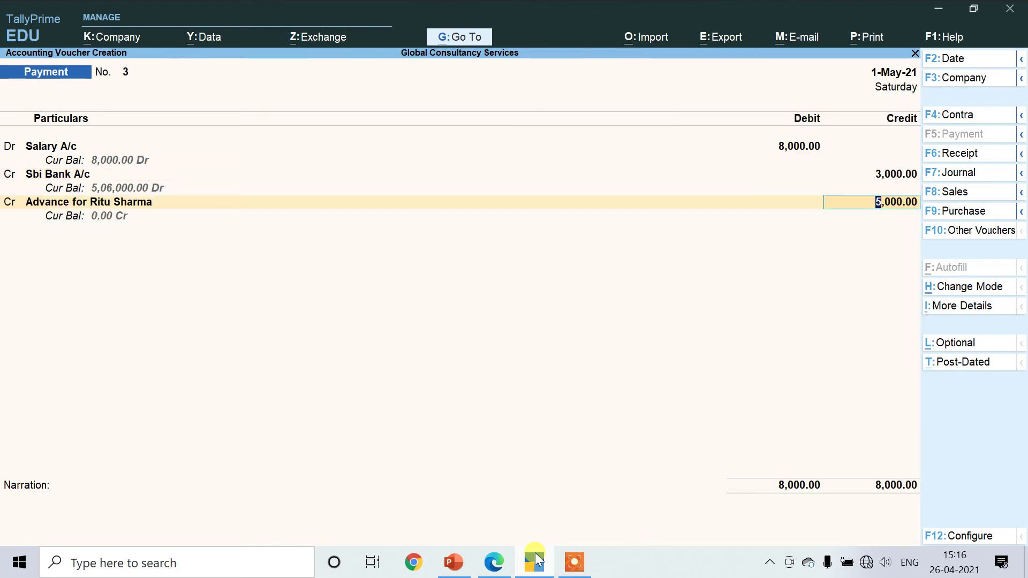
pyautogui.click(502, 565)
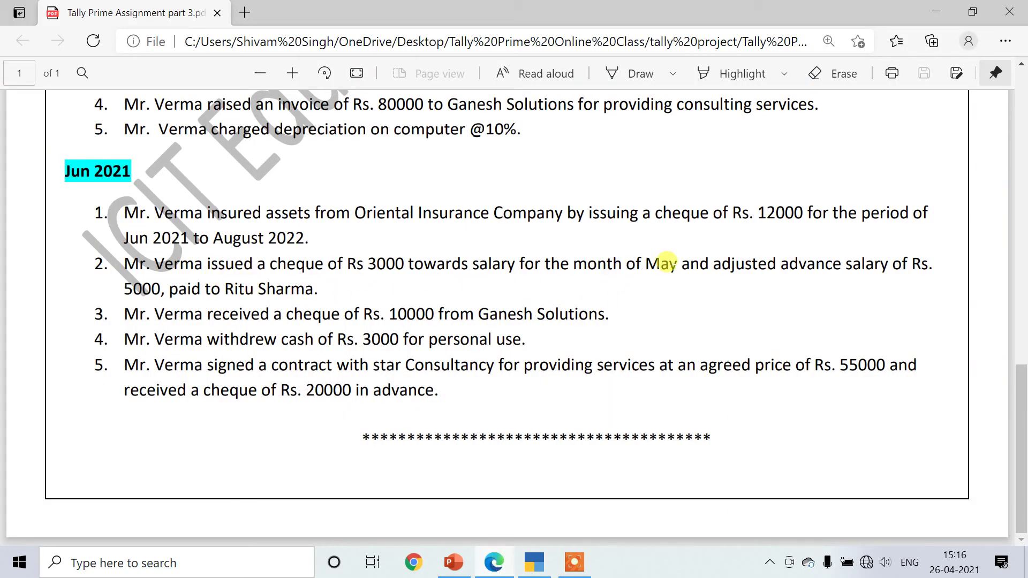
pyautogui.click(534, 566)
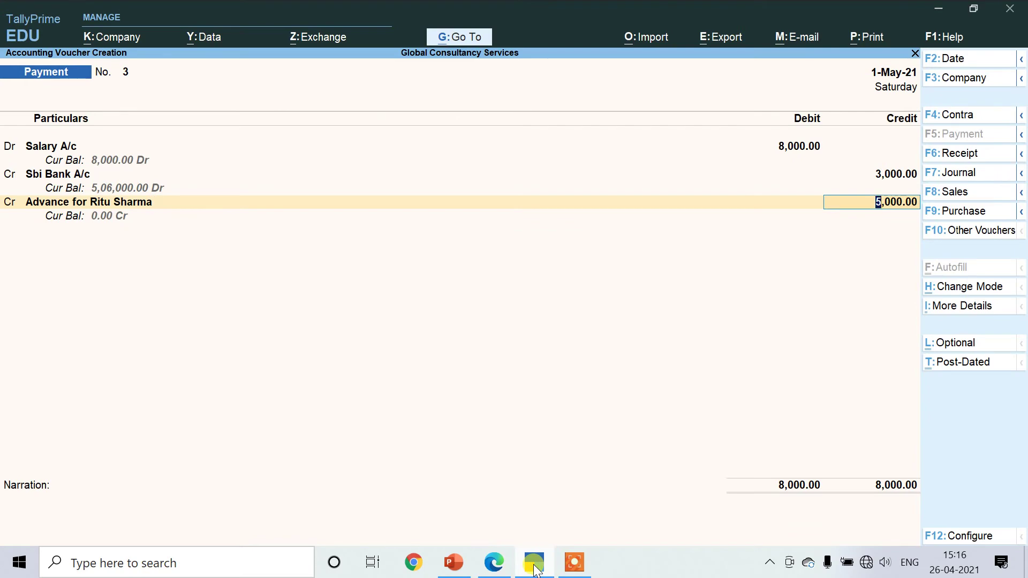
pyautogui.press('Return')
pyautogui.press('Return')
pyautogui.press('Return')
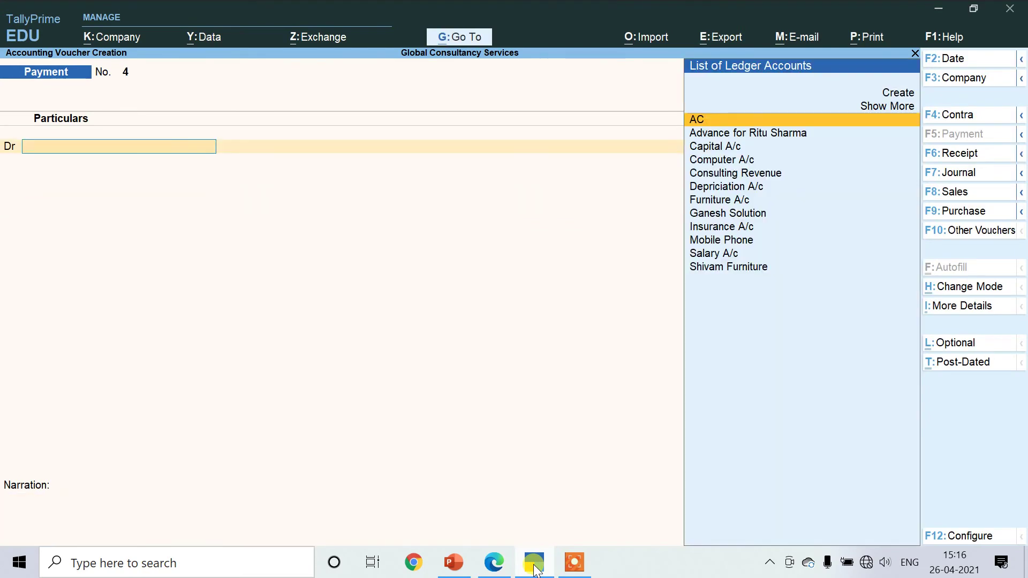
# Step: Read the Ganesh Solutions cheque transaction in the Edge PDF, and switch TallyPrime to a receipt voucher
pyautogui.click(495, 562)
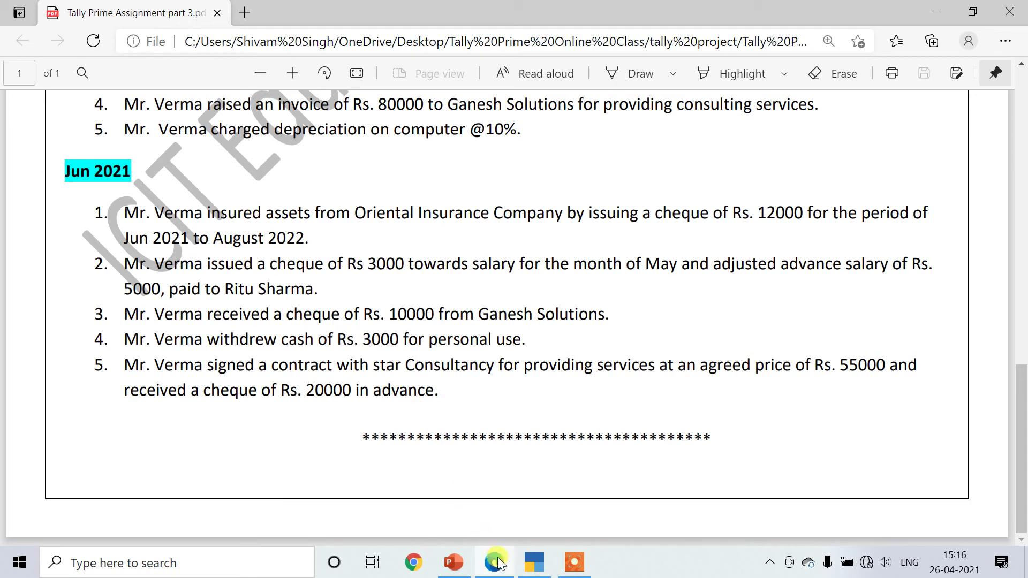
pyautogui.click(537, 563)
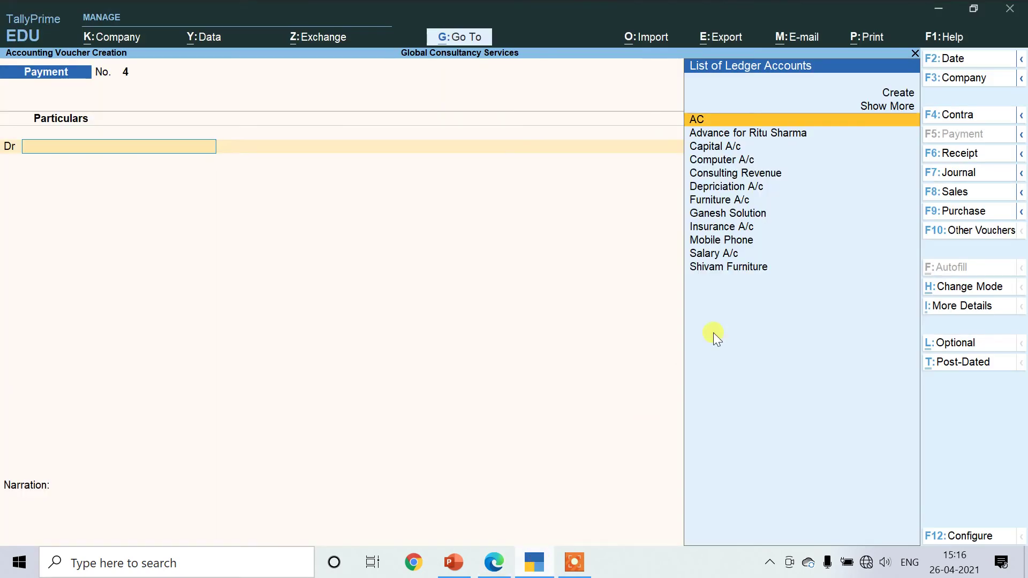
pyautogui.click(940, 153)
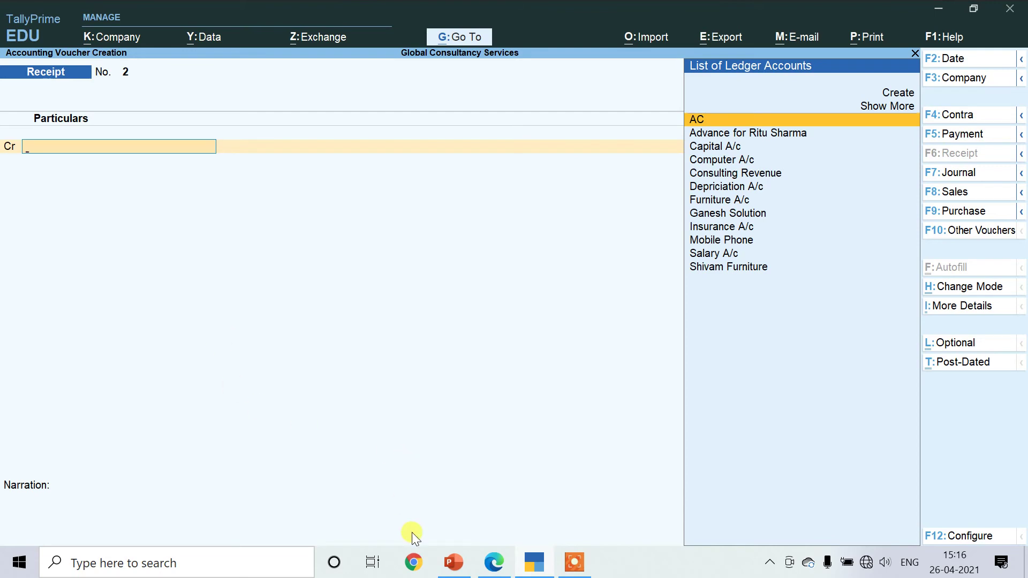
pyautogui.click(494, 562)
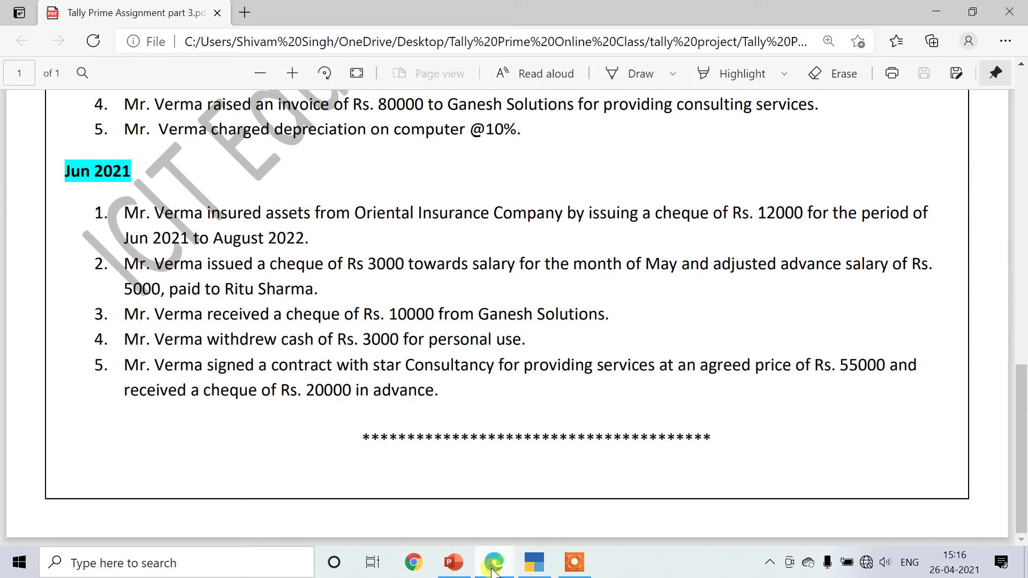
pyautogui.click(536, 562)
# Step: Credit Ganesh Solution with 10000, debit Sbi Bank A/c with the same amount, recheck the Edge PDF, and save the receipt voucher
pyautogui.write('Ga')
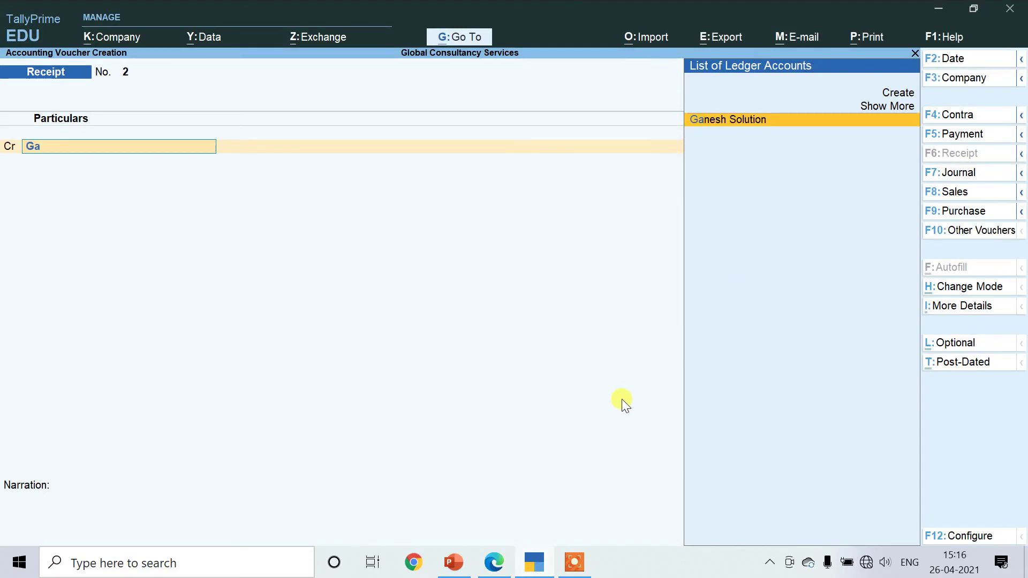
pyautogui.press('Return')
pyautogui.write('10000')
pyautogui.press('Return')
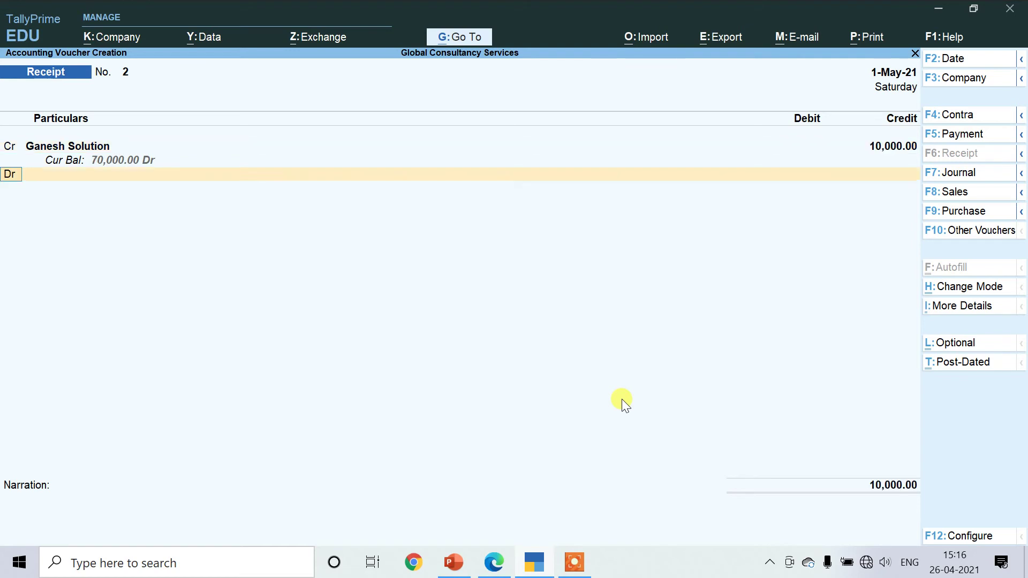
pyautogui.press('Return')
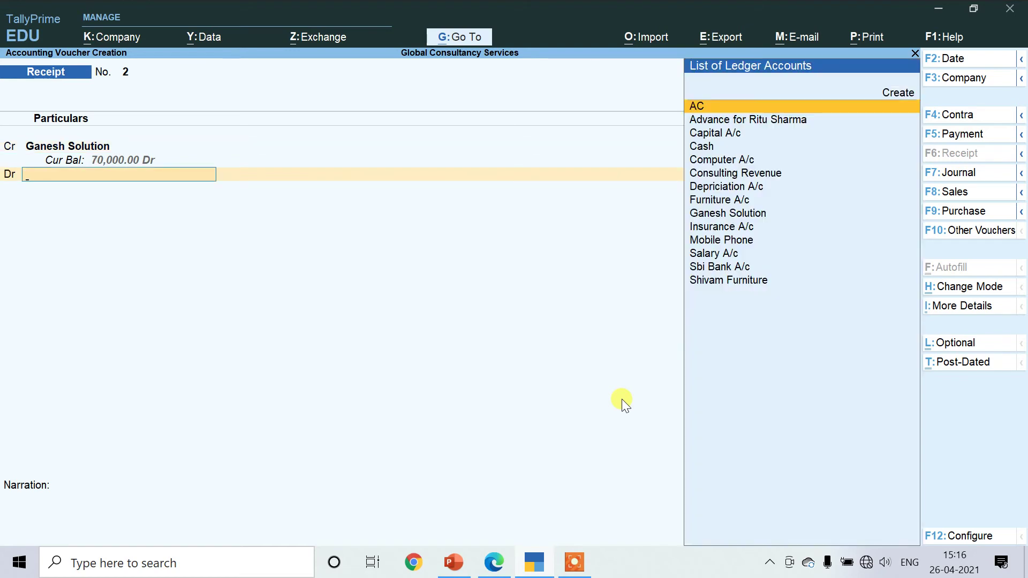
pyautogui.write('Sbi')
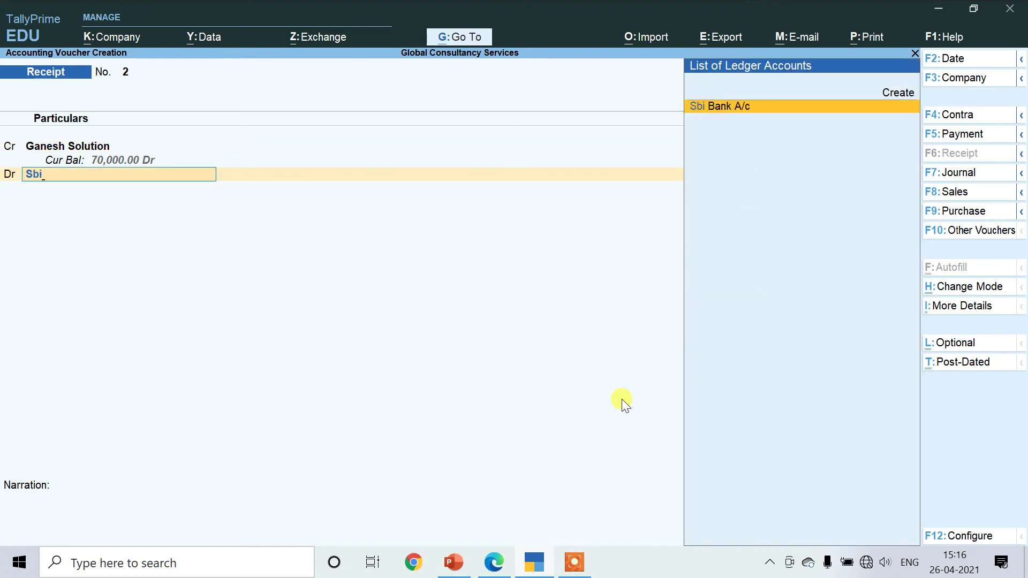
pyautogui.press('Return')
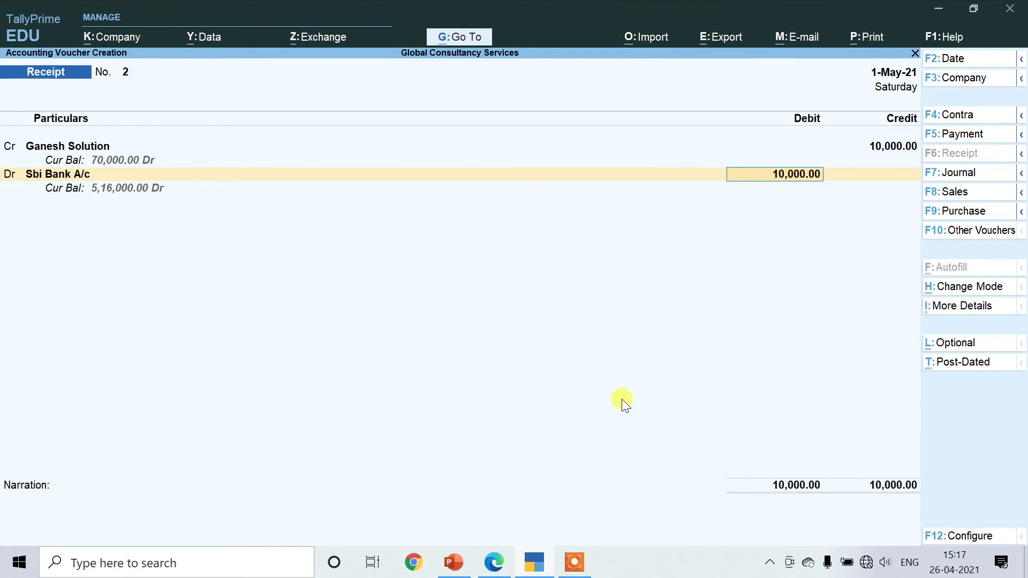
pyautogui.click(495, 562)
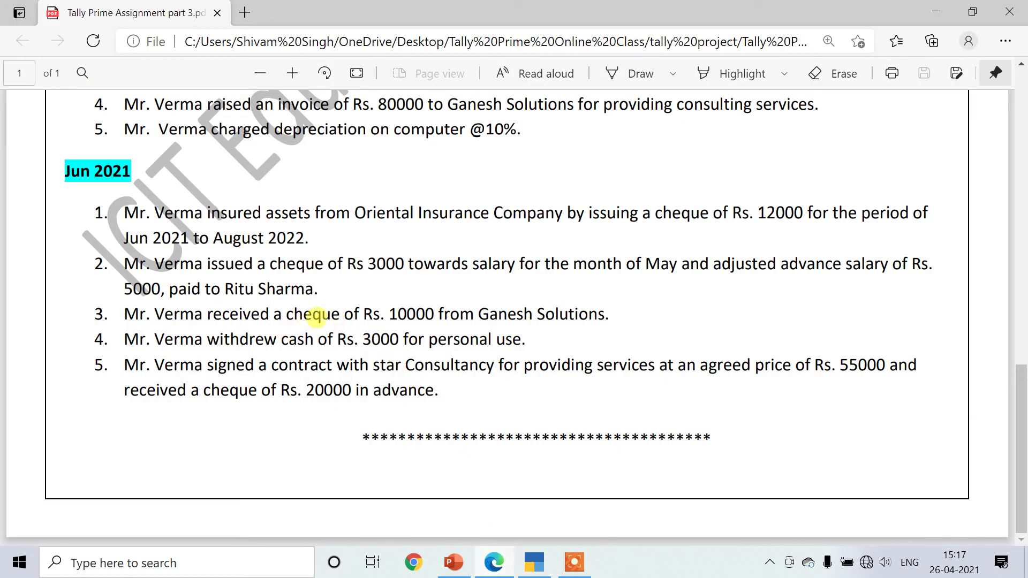
pyautogui.click(534, 562)
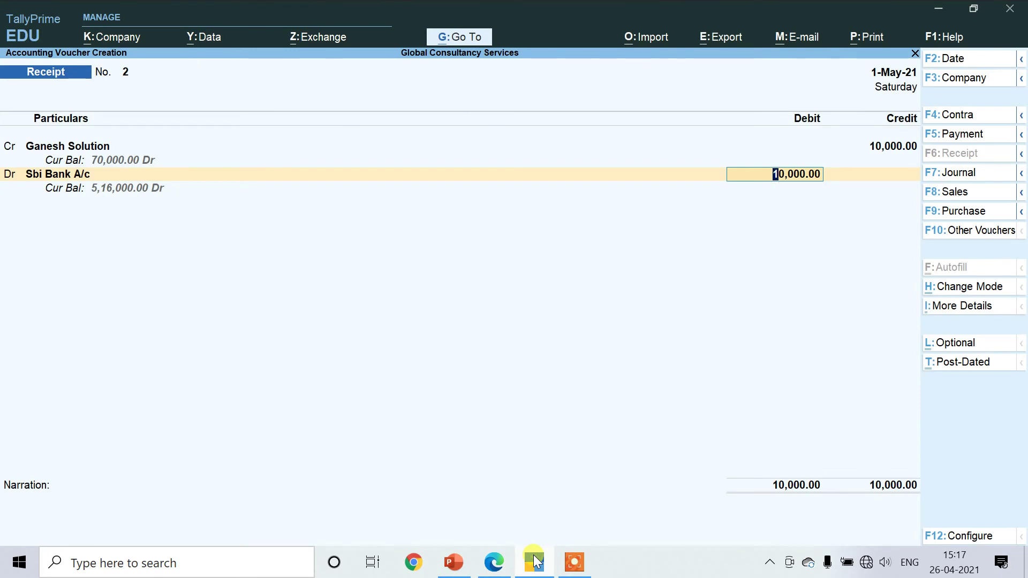
pyautogui.press('Return')
pyautogui.press('Return')
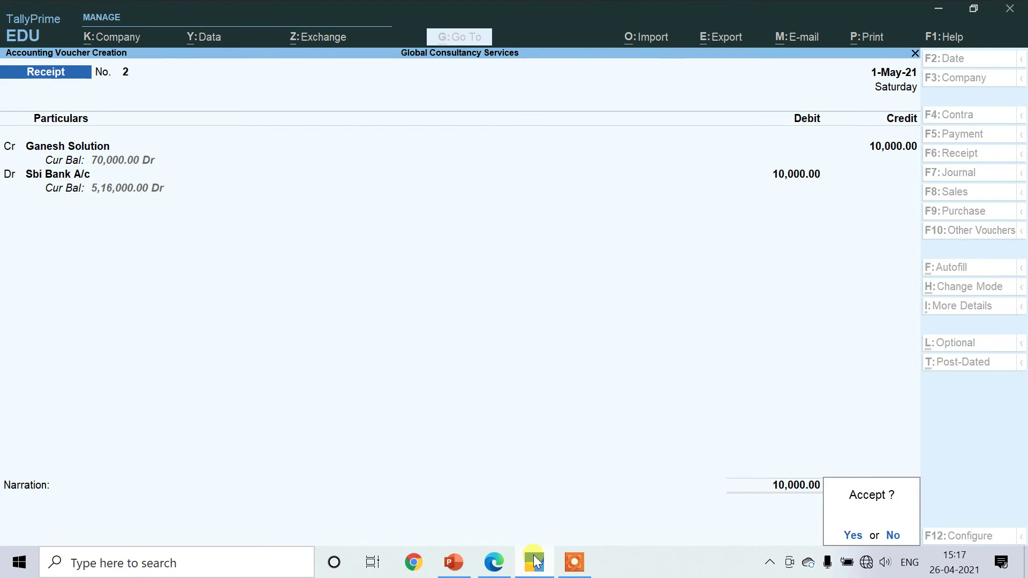
pyautogui.press('Return')
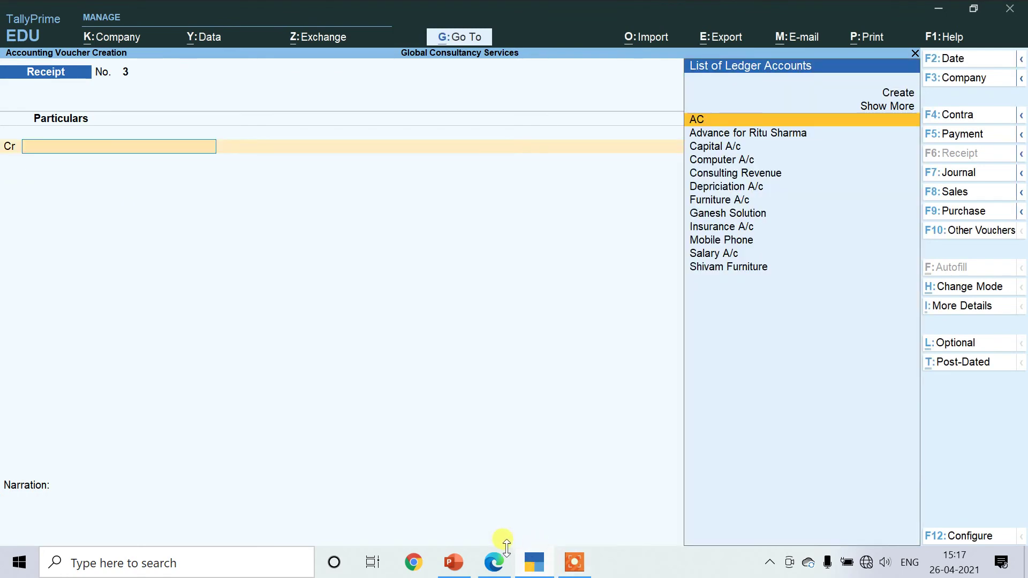
# Step: Read the personal-use cash withdrawal in the Edge PDF, and switch TallyPrime to a journal voucher
pyautogui.click(493, 563)
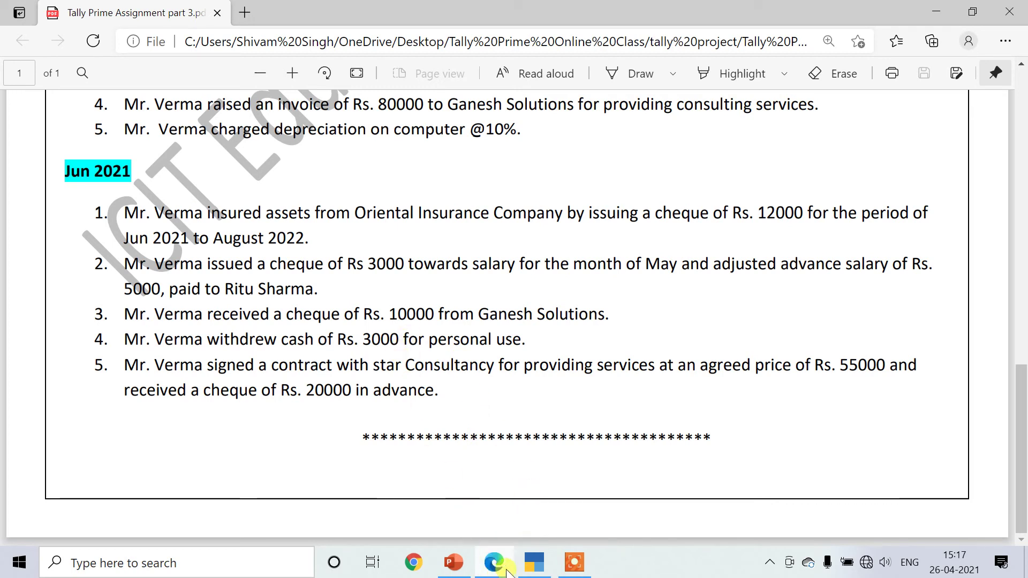
pyautogui.moveTo(535, 564)
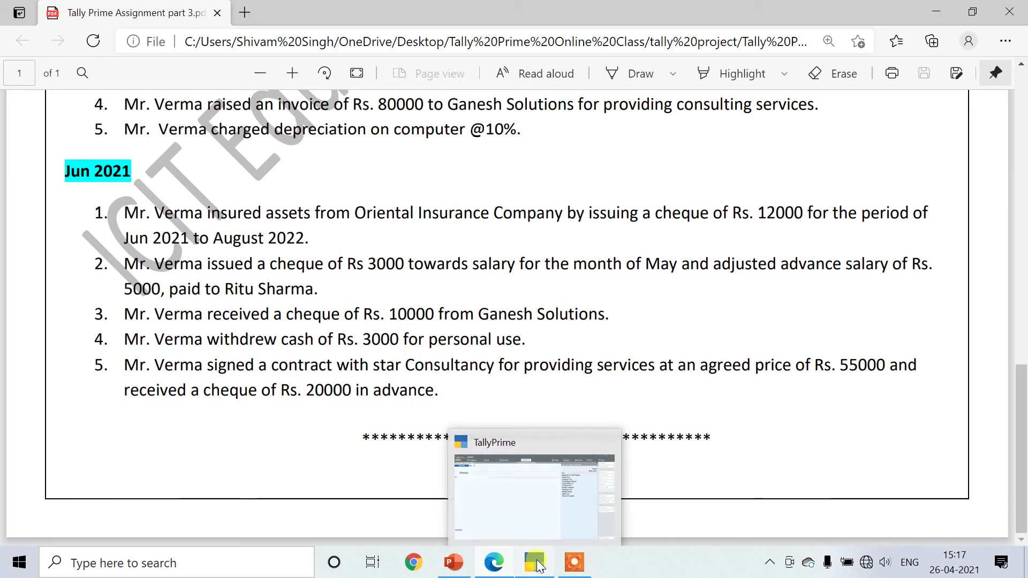
pyautogui.click(537, 564)
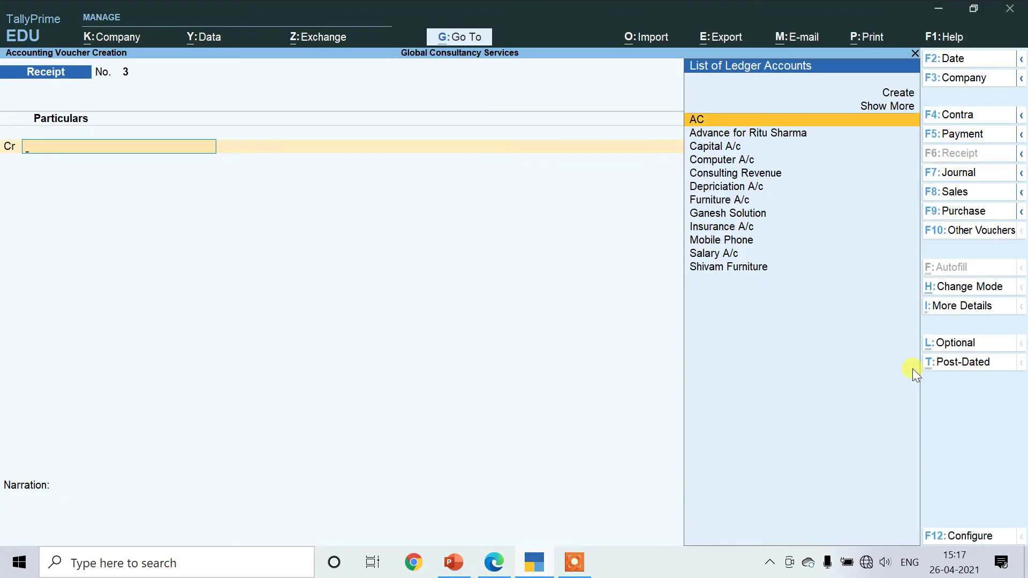
pyautogui.click(950, 175)
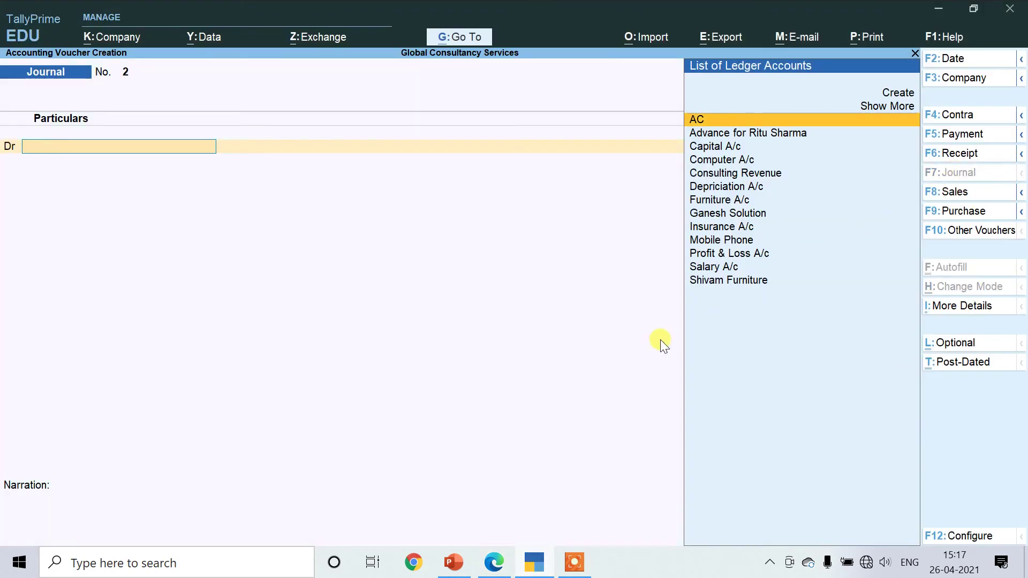
# Step: Create a ledger named Drawing A/c under Capital Account for the debit line of the journal voucher
pyautogui.press('Up')
pyautogui.press('Up')
pyautogui.press('Return')
pyautogui.write('Drawi')
pyautogui.write('nf')
pyautogui.press('BackSpace')
pyautogui.write('g a/')
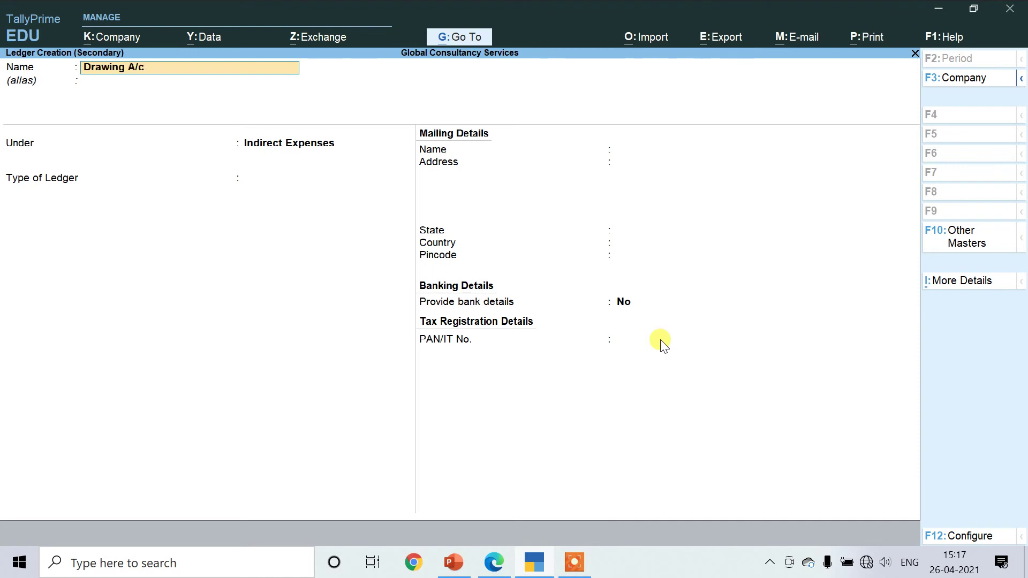
pyautogui.write('c')
pyautogui.press('Return')
pyautogui.write('Capi')
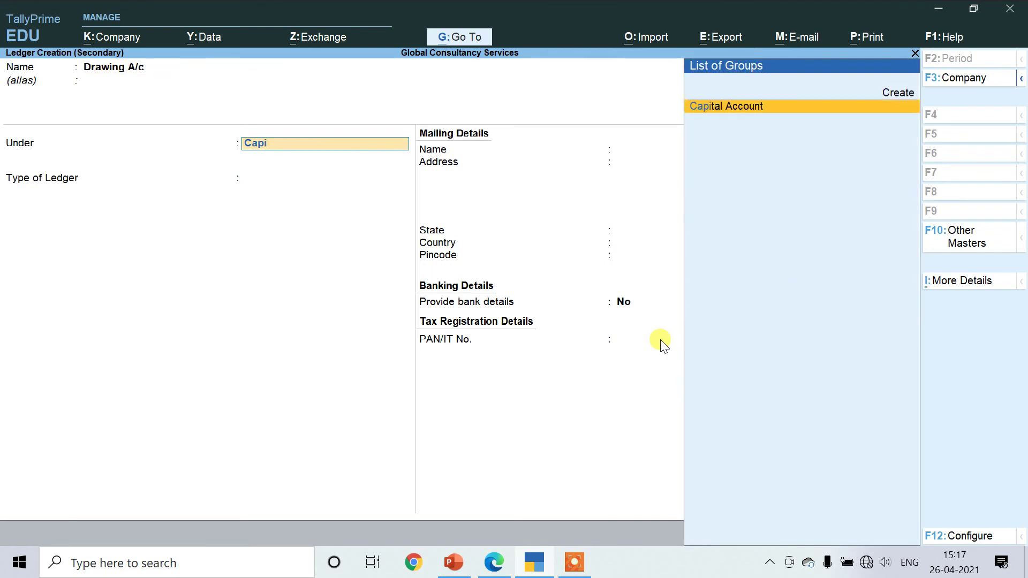
pyautogui.press('Return')
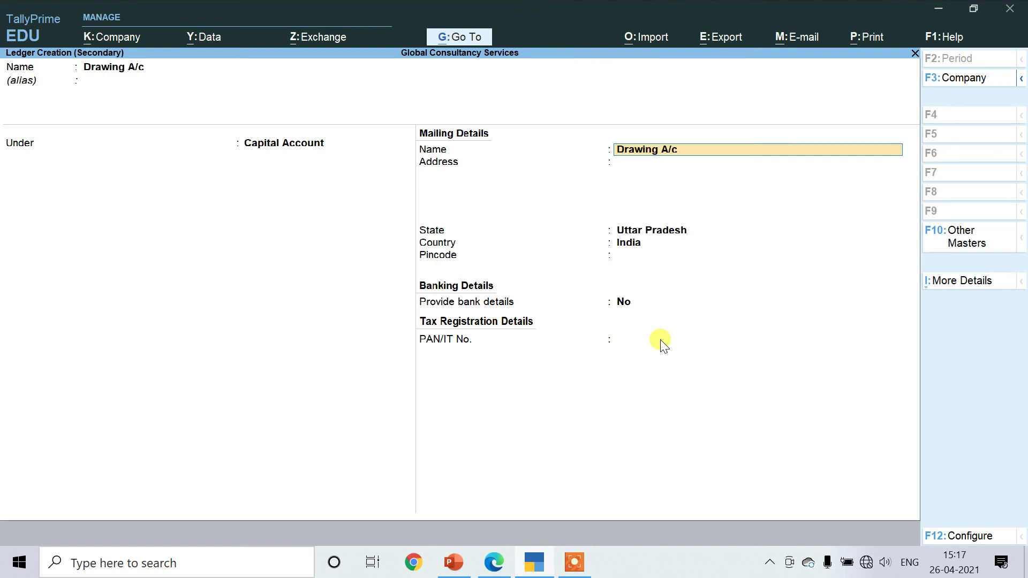
pyautogui.press('Return')
pyautogui.press('Return')
pyautogui.press('Return')
pyautogui.press('Return')
pyautogui.press('Return')
pyautogui.press('Return')
pyautogui.press('Return')
pyautogui.press('Return')
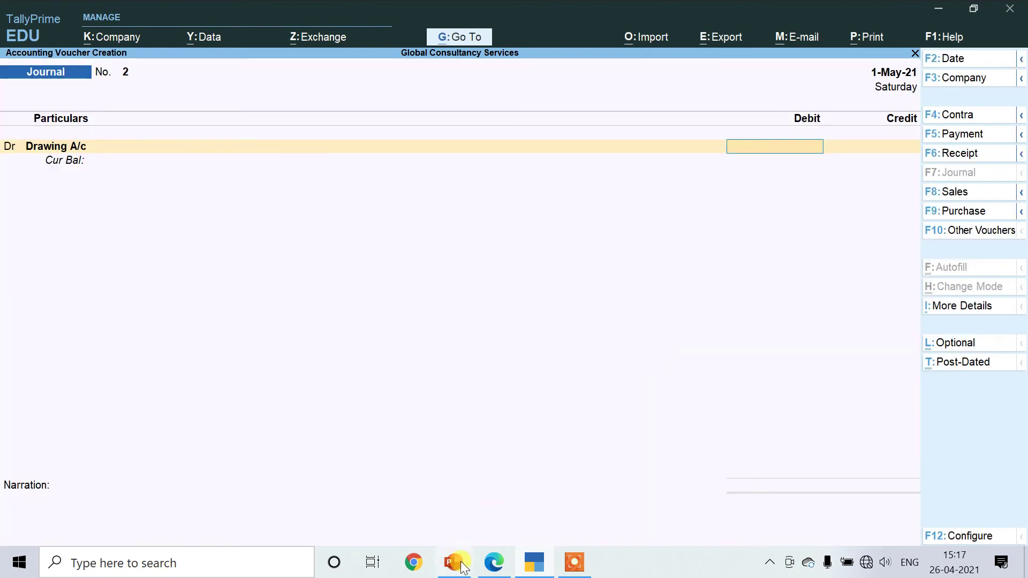
# Step: Recheck the personal-use cash withdrawal in the Edge PDF, and debit Drawing A/c with 3000 in TallyPrime
pyautogui.click(493, 562)
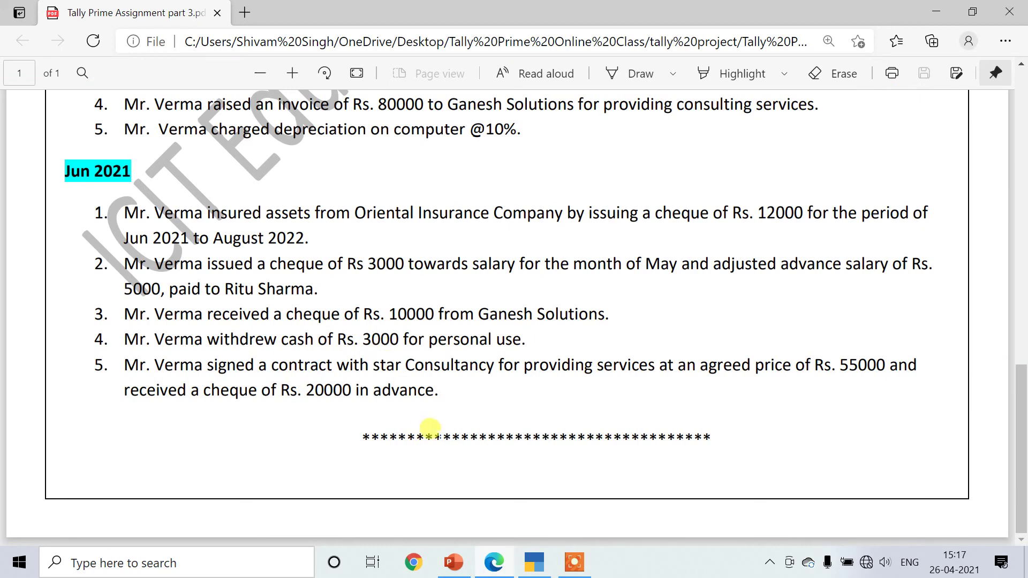
pyautogui.click(494, 567)
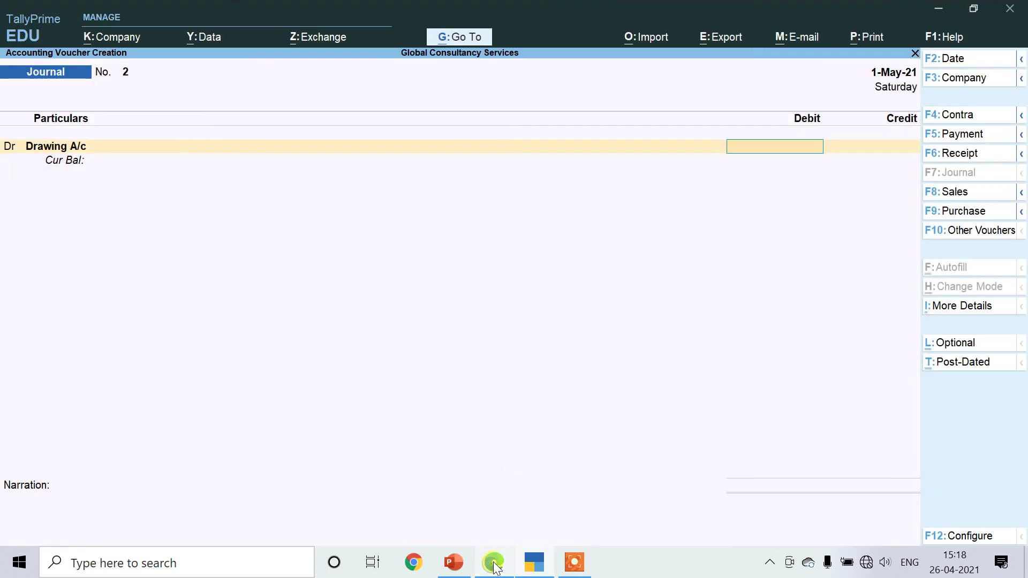
pyautogui.write('3000')
pyautogui.press('Return')
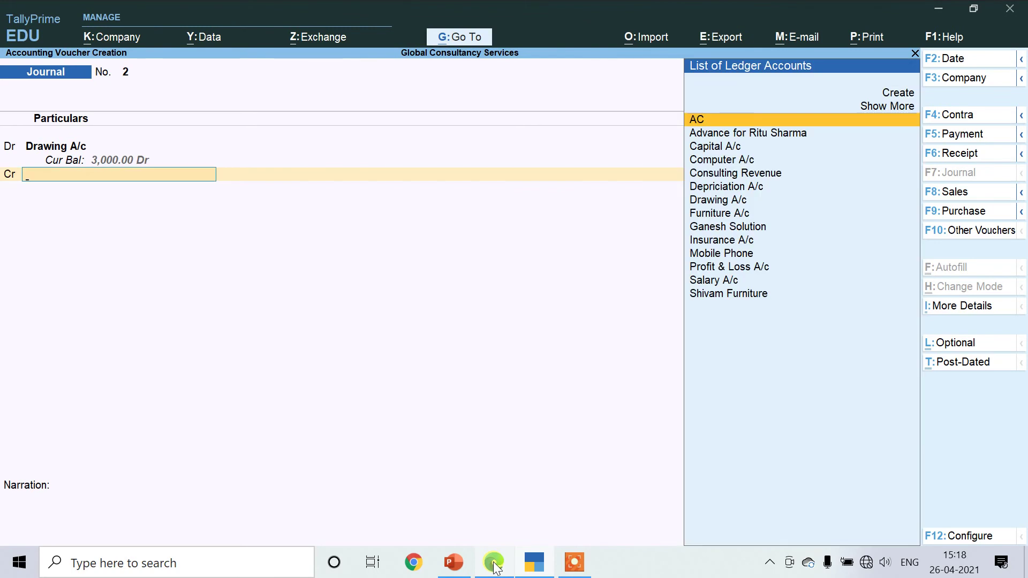
# Step: Credit Cash with 3000, revealing the additional ledgers to find it, and save the journal voucher
pyautogui.press('Down')
pyautogui.press('Down')
pyautogui.press('Down')
pyautogui.press('Down')
pyautogui.press('Down')
pyautogui.press('Down')
pyautogui.press('Down')
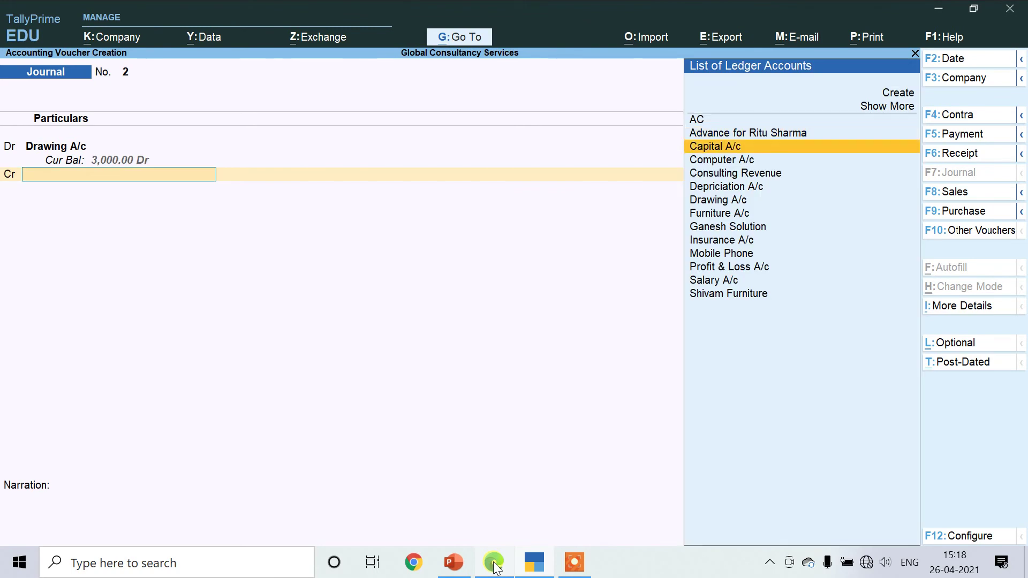
pyautogui.press('Up')
pyautogui.press('Up')
pyautogui.press('Up')
pyautogui.press('Up')
pyautogui.press('Up')
pyautogui.press('Up')
pyautogui.press('Up')
pyautogui.press('Up')
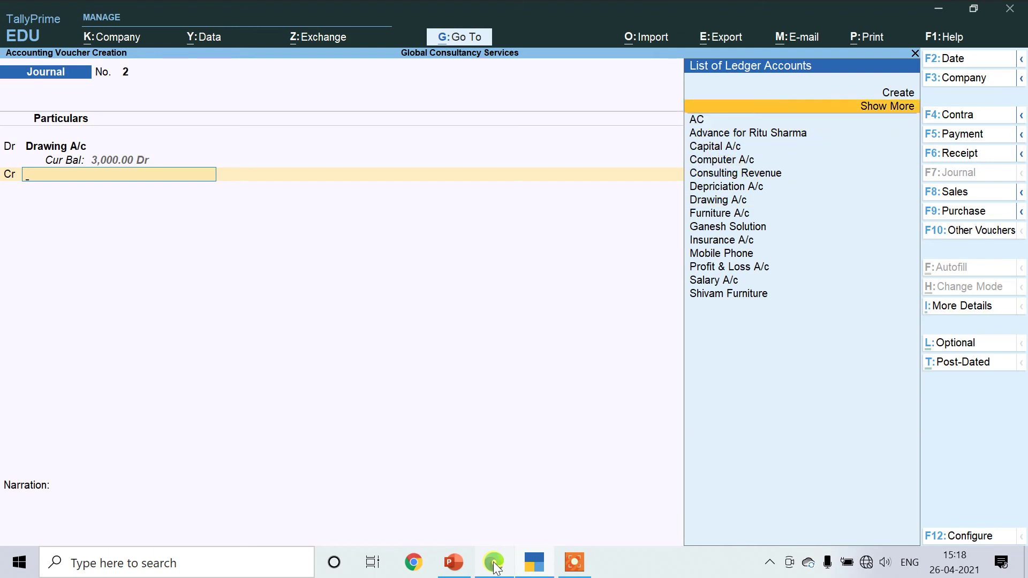
pyautogui.press('Return')
pyautogui.press('Up')
pyautogui.press('Down')
pyautogui.press('Down')
pyautogui.press('Down')
pyautogui.press('Down')
pyautogui.press('Down')
pyautogui.press('Return')
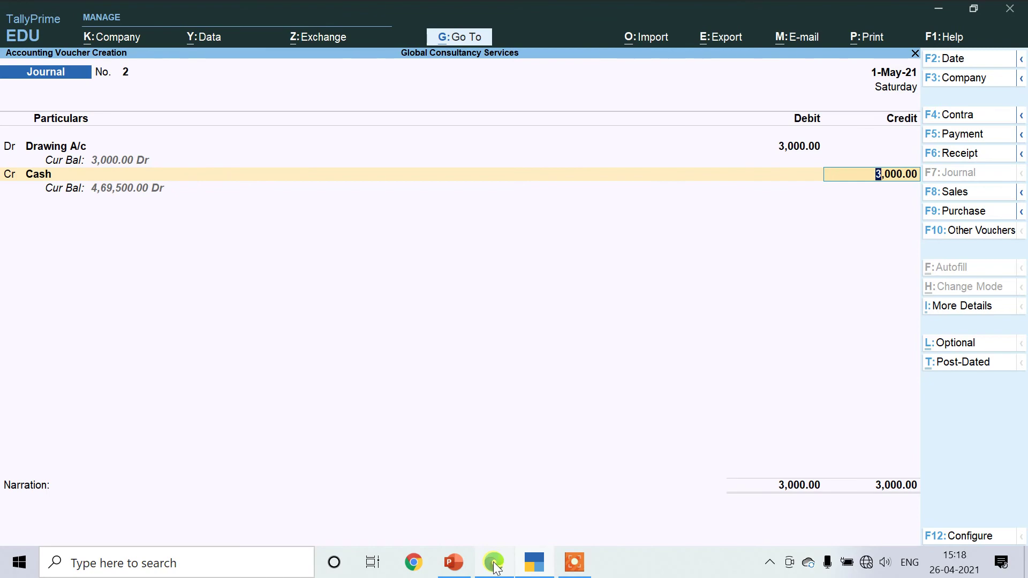
pyautogui.press('Return')
pyautogui.press('Return')
pyautogui.press('Return')
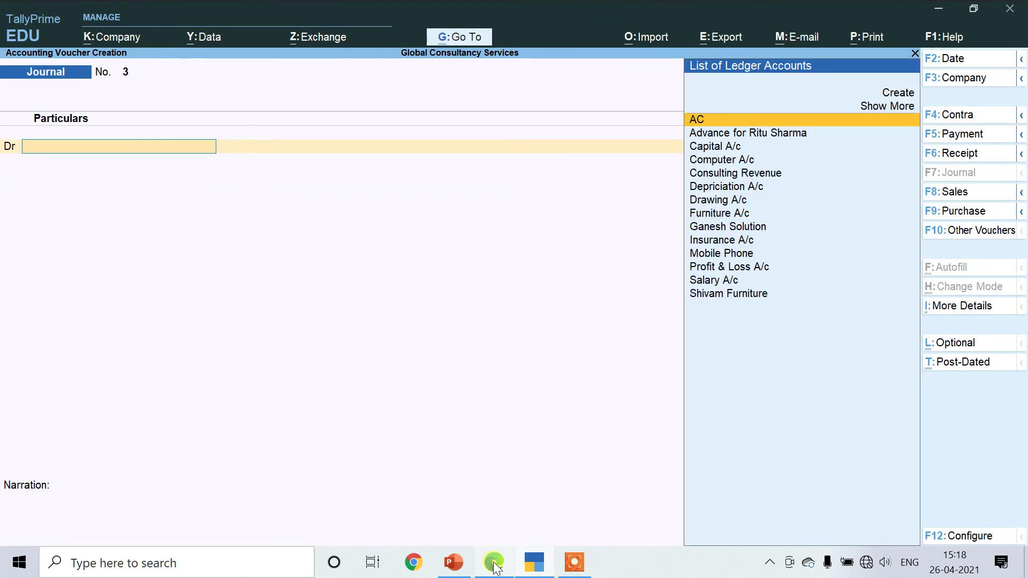
# Step: Read the Star Consultancy contract transaction in the Edge PDF, and switch TallyPrime to a receipt voucher
pyautogui.click(493, 563)
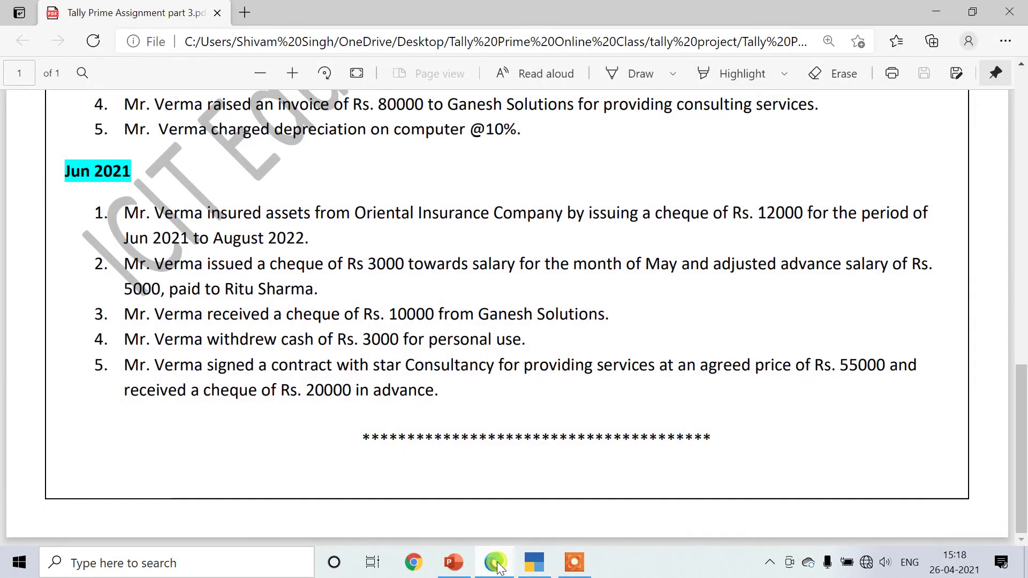
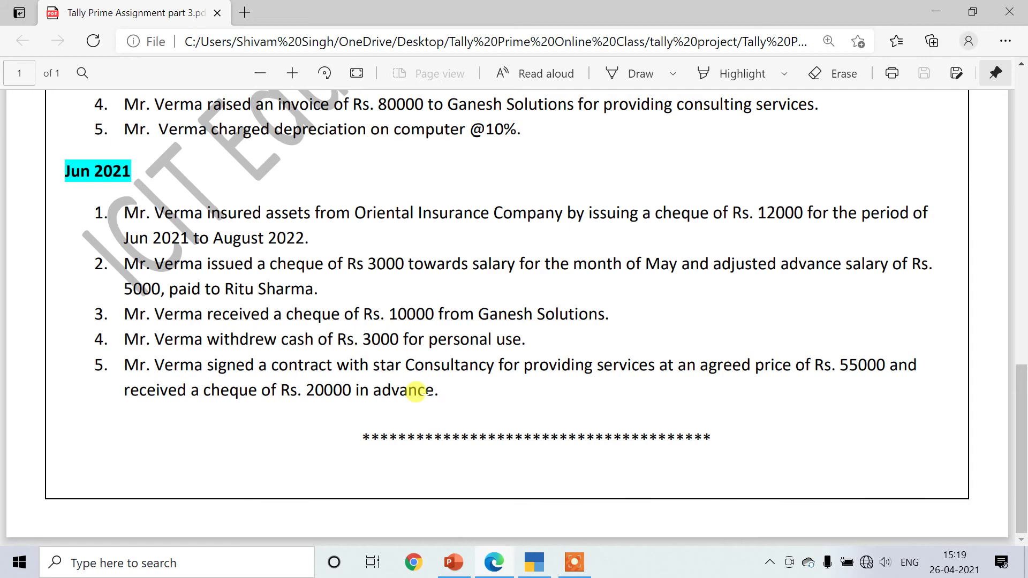
pyautogui.click(534, 562)
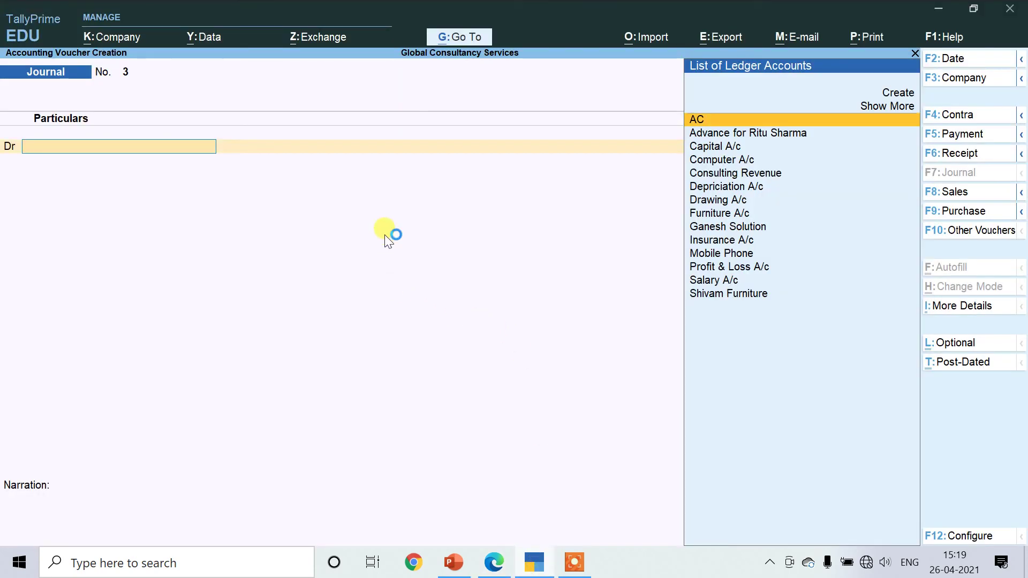
pyautogui.click(963, 153)
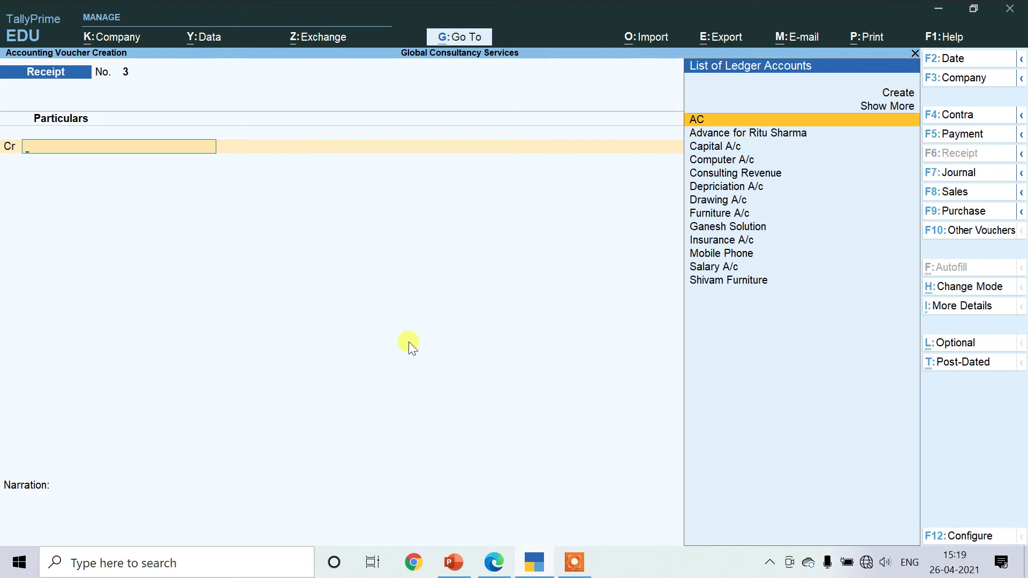
# Step: Start a new ledger named Advance From Star Consultancy for the credit line, checking the client name in the Edge PDF
pyautogui.press('Up')
pyautogui.press('Up')
pyautogui.press('Return')
pyautogui.write('Advance From')
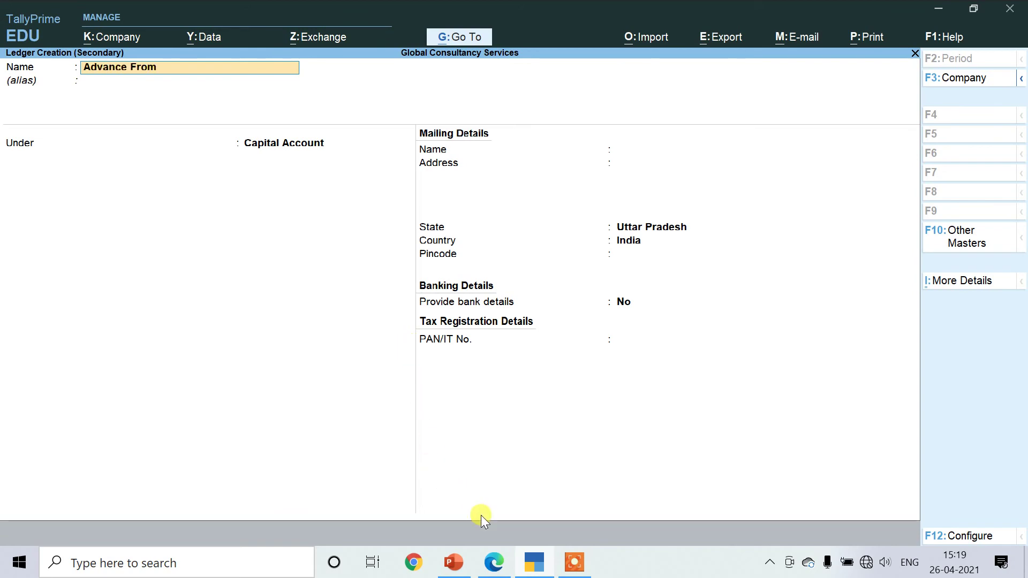
pyautogui.click(492, 562)
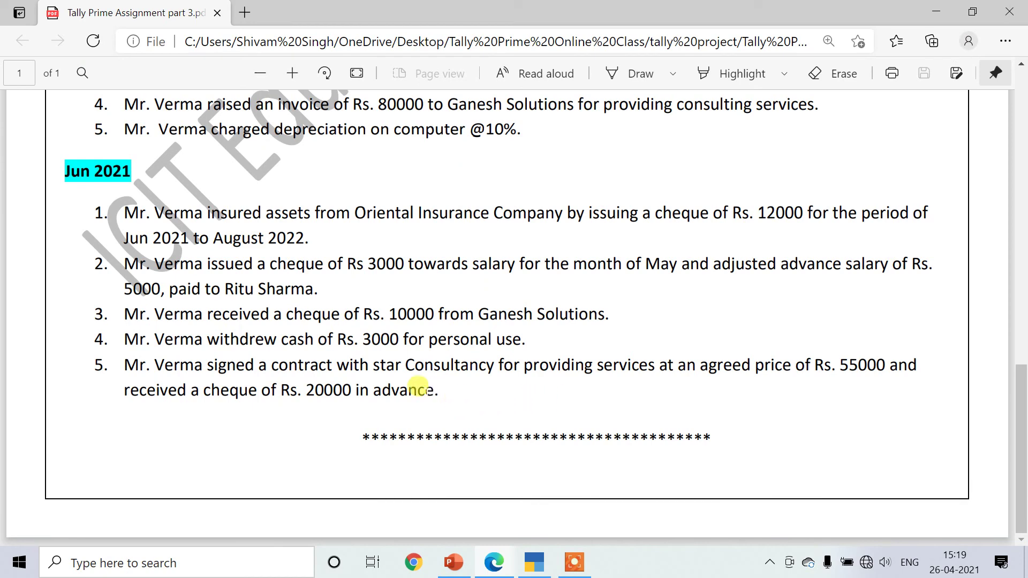
pyautogui.click(535, 562)
pyautogui.write('sta')
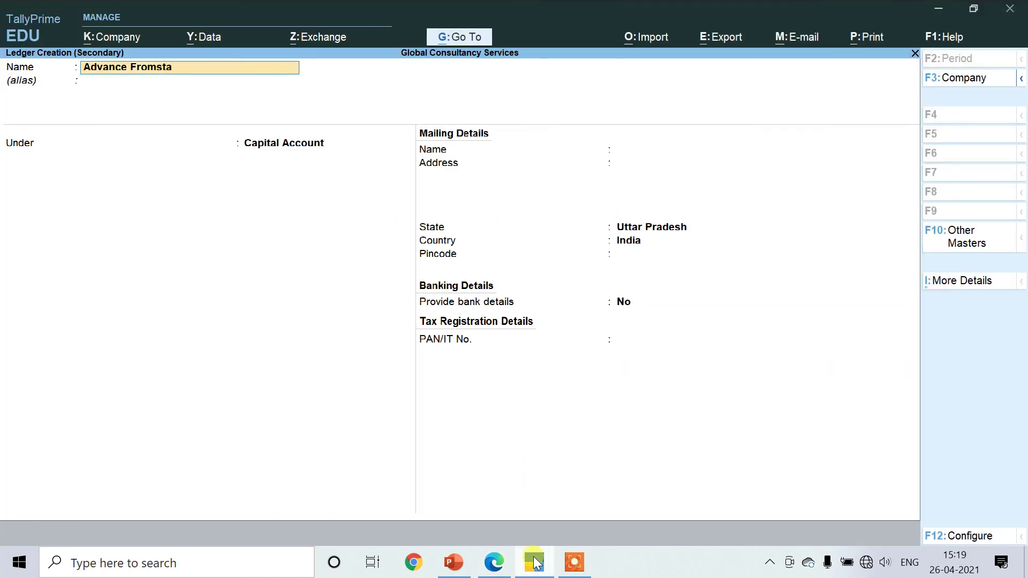
pyautogui.write('r')
pyautogui.press('BackSpace')
pyautogui.press('BackSpace')
pyautogui.press('BackSpace')
pyautogui.press('BackSpace')
pyautogui.write('Star Consultancy')
pyautogui.press('Return')
pyautogui.press('Return')
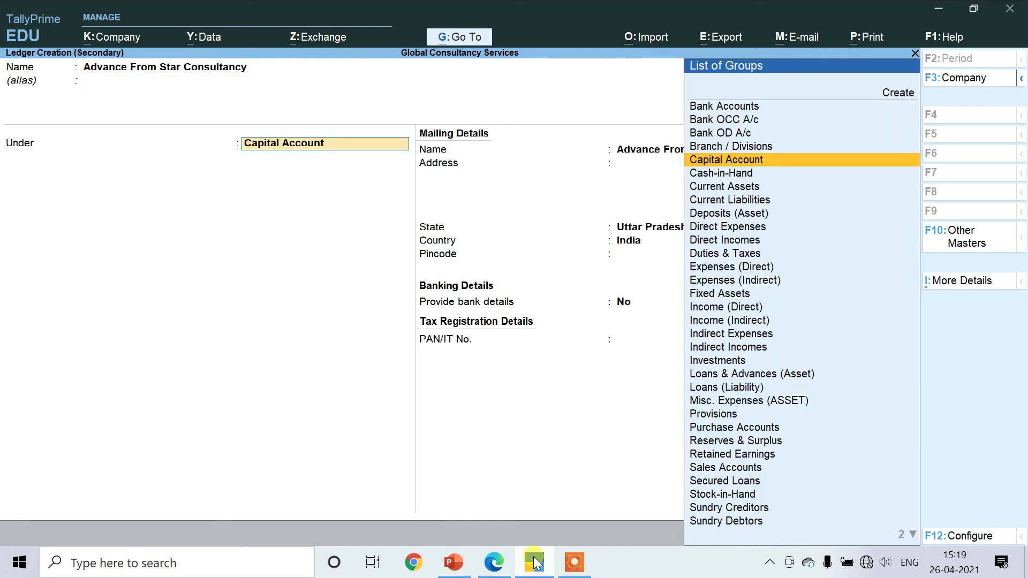
# Step: Place the Star Consultancy advance ledger under Current Liabilities and save it
pyautogui.write('Cu')
pyautogui.press('Down')
pyautogui.press('Return')
pyautogui.press('Return')
pyautogui.press('Return')
pyautogui.press('Return')
pyautogui.press('Return')
pyautogui.press('Return')
pyautogui.press('Return')
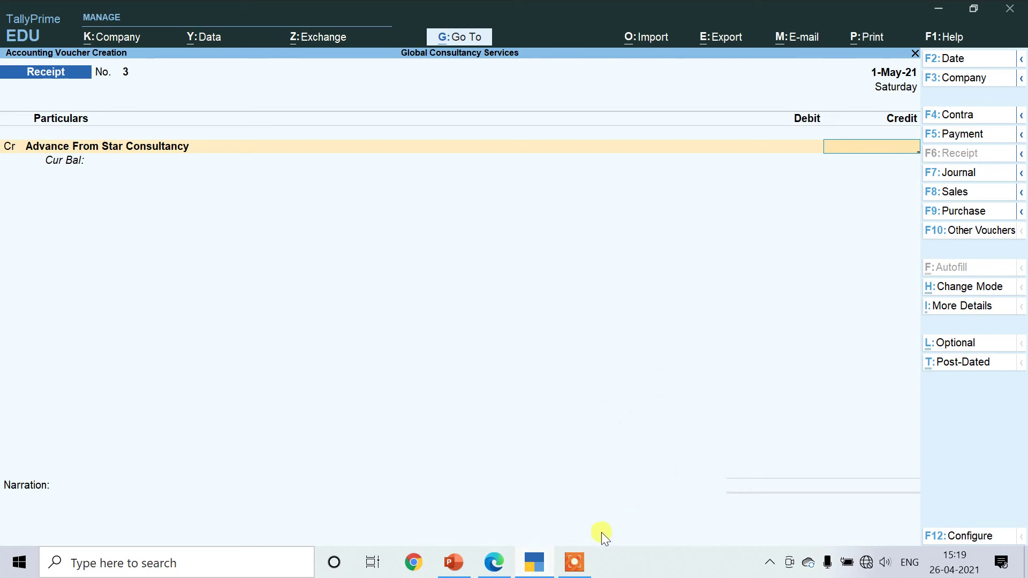
# Step: Recheck the advance in the Edge PDF, credit Advance From Star Consultancy with 20000, debit Sbi Bank A/c equally, and save the receipt voucher
pyautogui.click(493, 562)
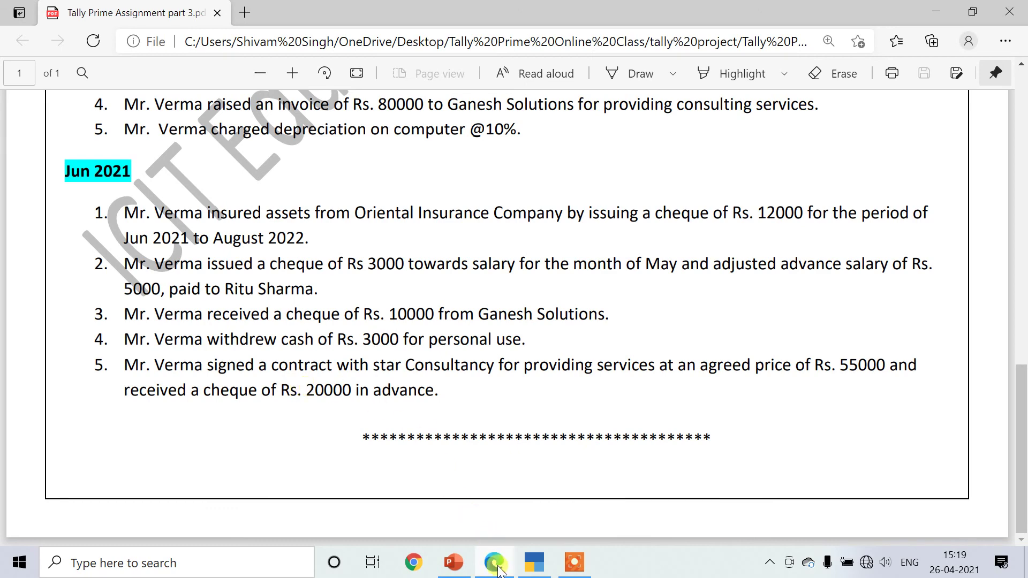
pyautogui.moveTo(503, 567)
pyautogui.click(534, 562)
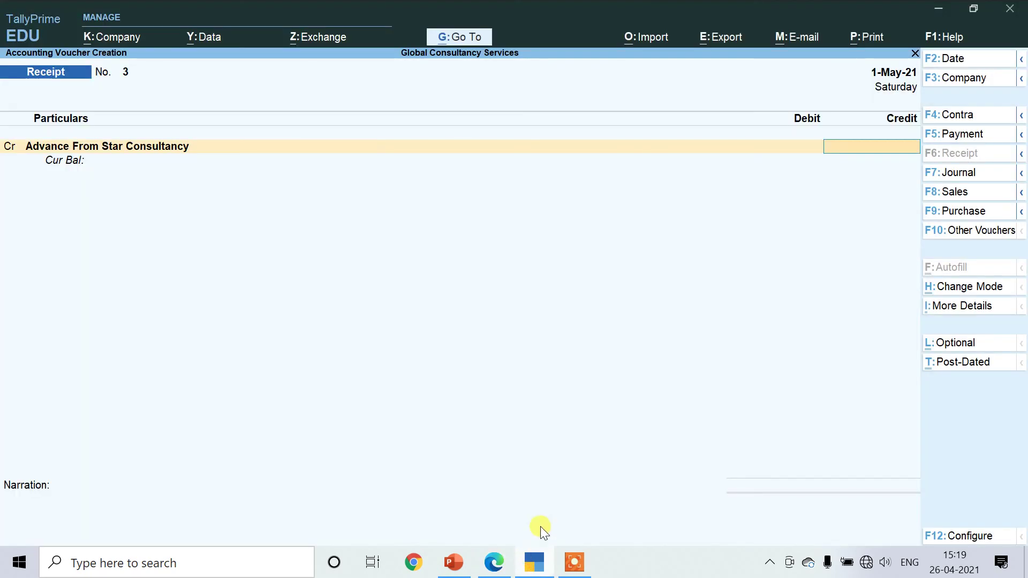
pyautogui.write('20000')
pyautogui.press('Return')
pyautogui.press('Return')
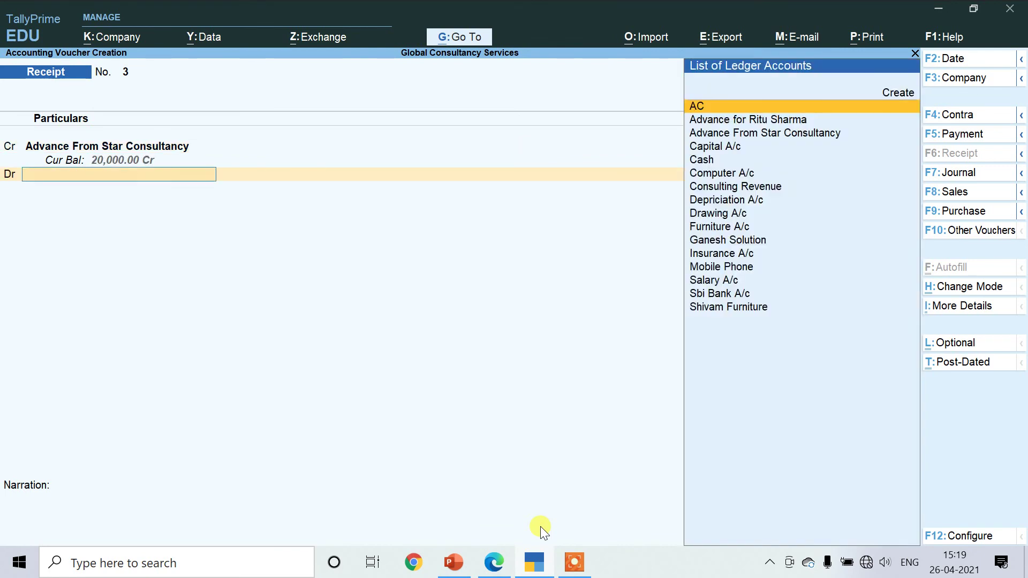
pyautogui.write('Sbi')
pyautogui.press('Return')
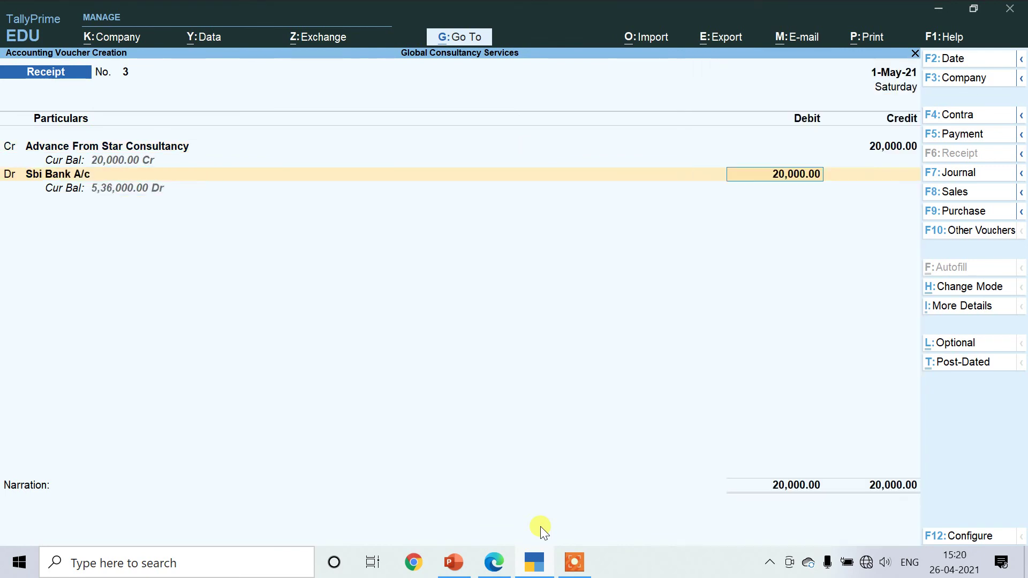
pyautogui.press('Return')
pyautogui.press('Return')
pyautogui.press('Return')
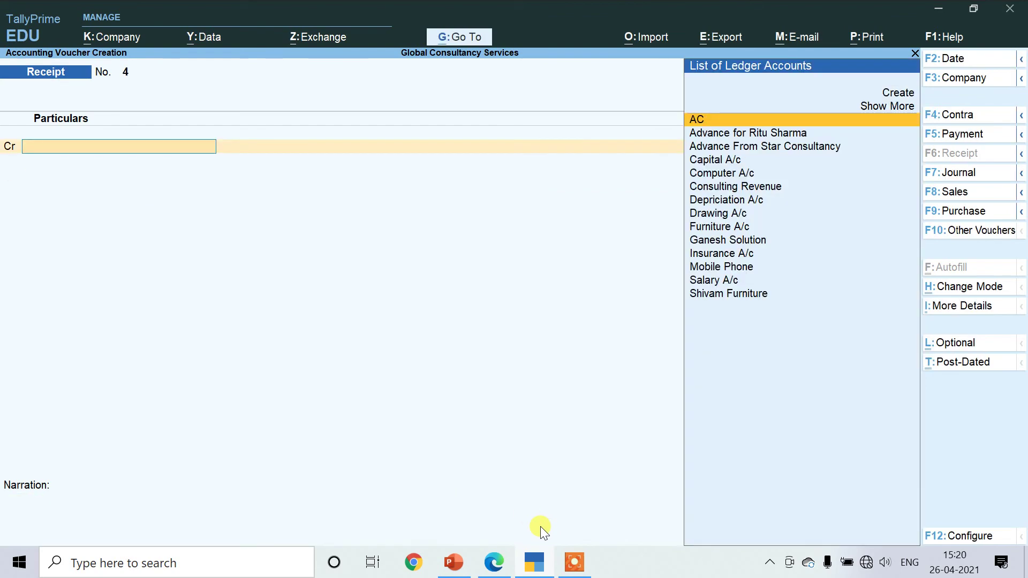
# Step: Review the assignment PDF in Edge from its title through the May and June 2021 transactions
pyautogui.click(494, 562)
pyautogui.scroll(1, 440, 417)
pyautogui.scroll(10, 440, 417)
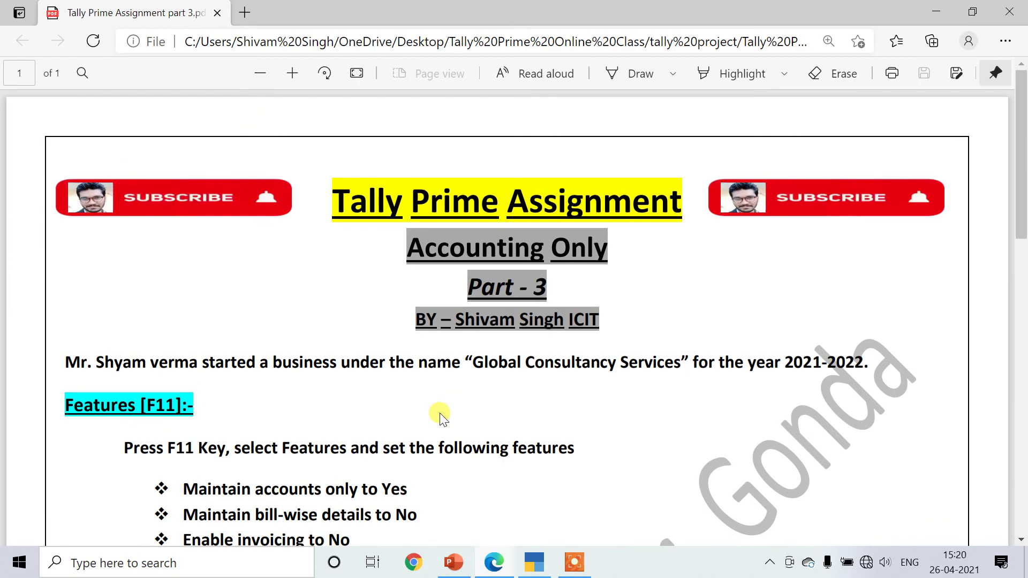
pyautogui.scroll(-10, 440, 416)
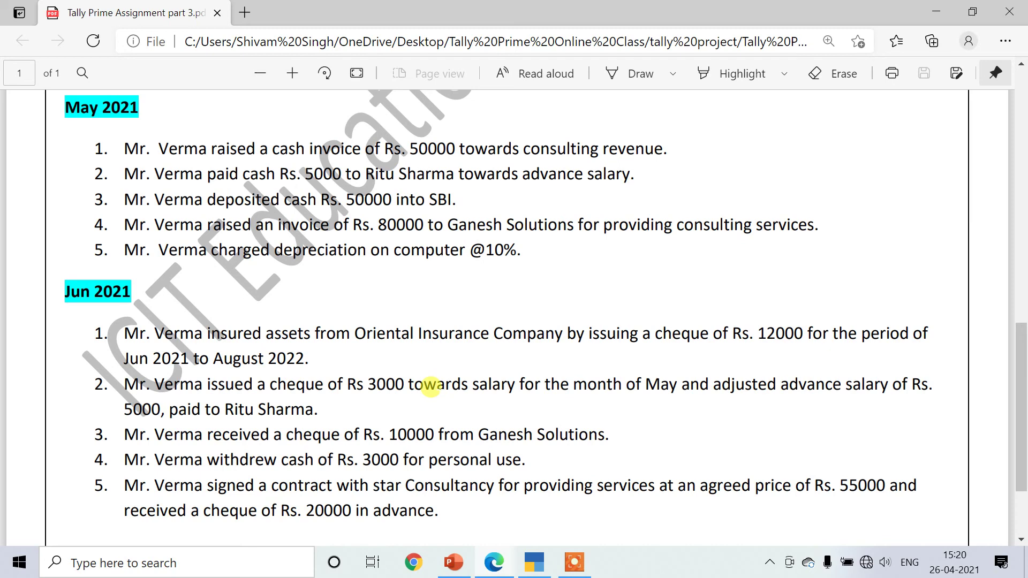
pyautogui.scroll(-2, 431, 387)
pyautogui.scroll(3, 431, 387)
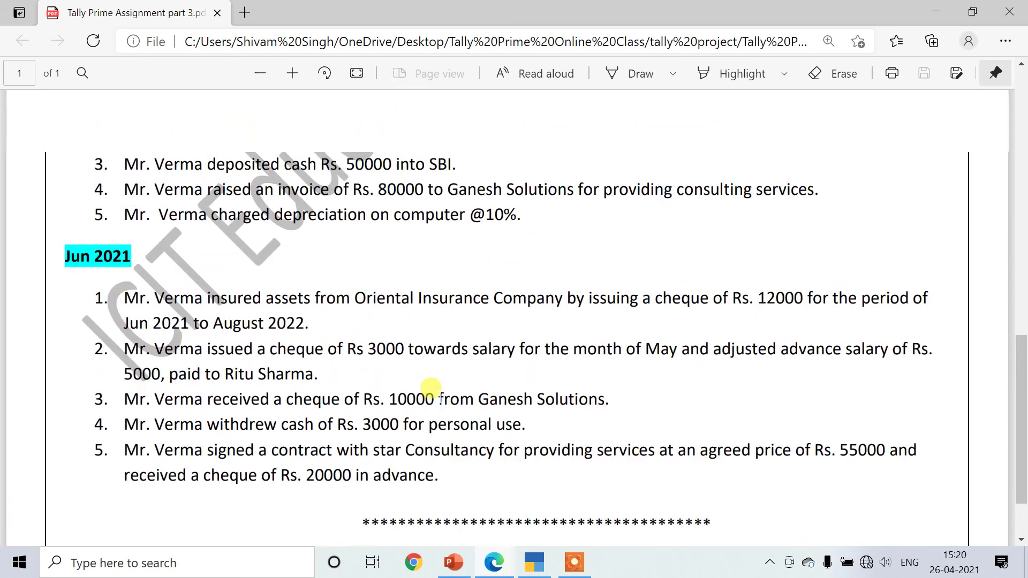
# Step: Return to TallyPrime, leave voucher entry, and view the Balance Sheet report in detailed form
pyautogui.click(534, 562)
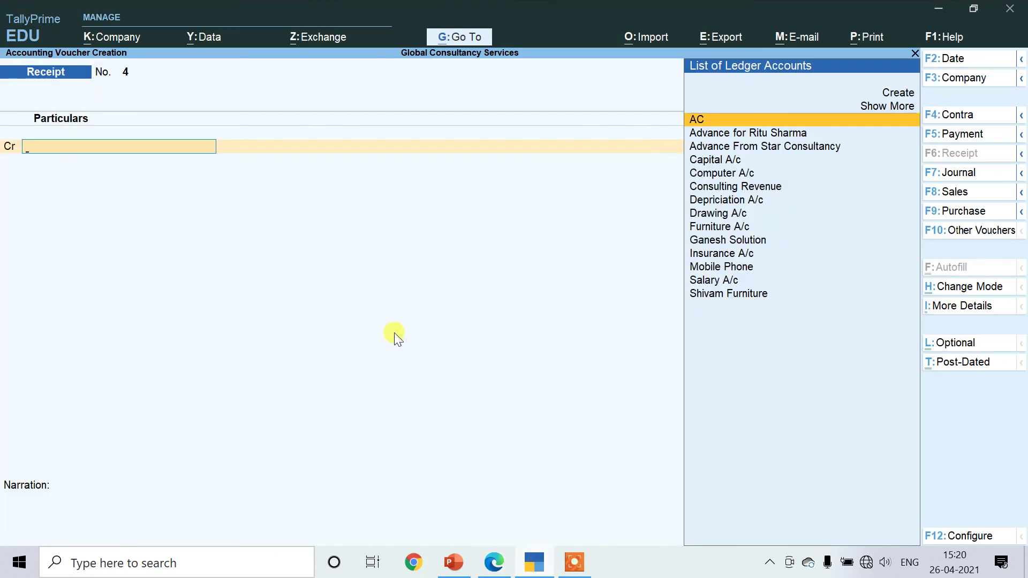
pyautogui.press('Escape')
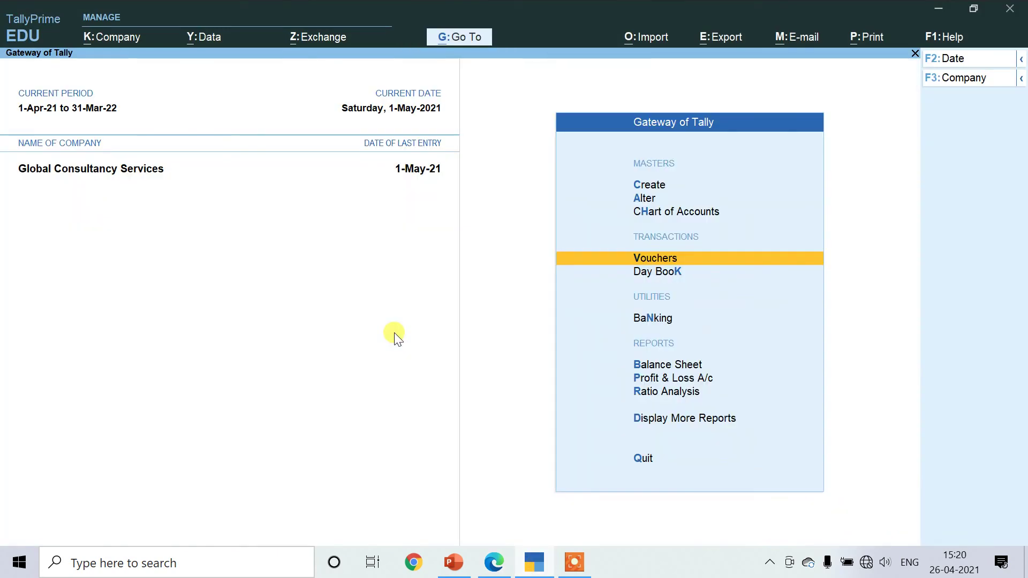
pyautogui.press('Down')
pyautogui.press('Down')
pyautogui.press('Down')
pyautogui.press('Down')
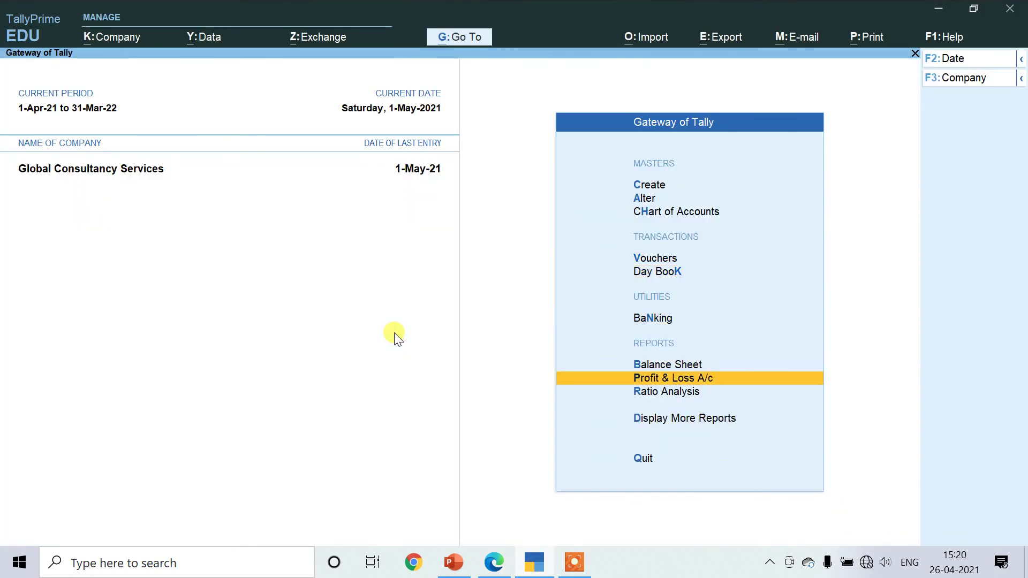
pyautogui.press('Down')
pyautogui.press('Up')
pyautogui.press('Up')
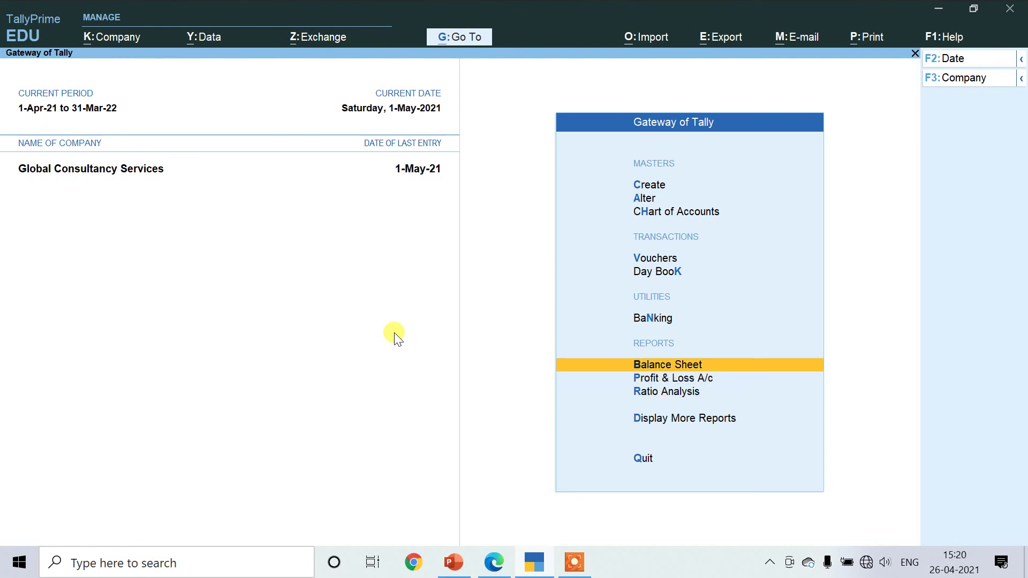
pyautogui.press('Return')
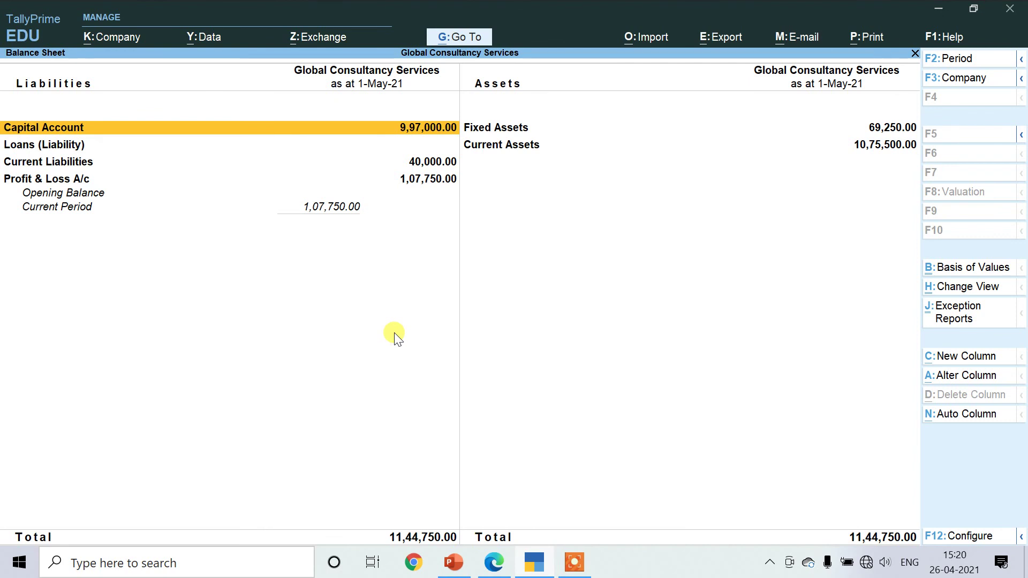
pyautogui.hotkey('alt', 'F1')
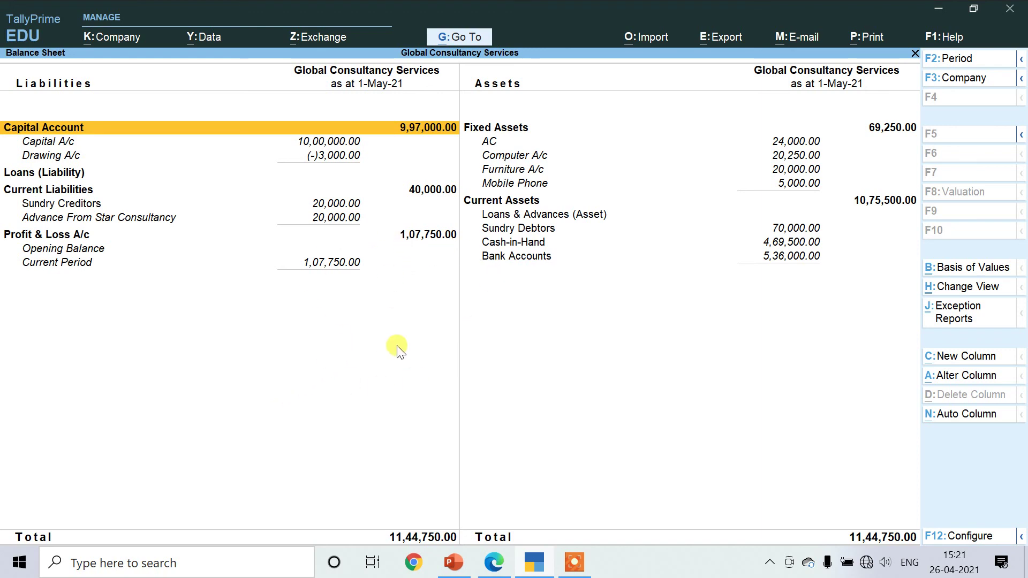
# Step: Leave the Balance Sheet and view the Profit & Loss A/c report in detailed form
pyautogui.press('Escape')
pyautogui.press('Down')
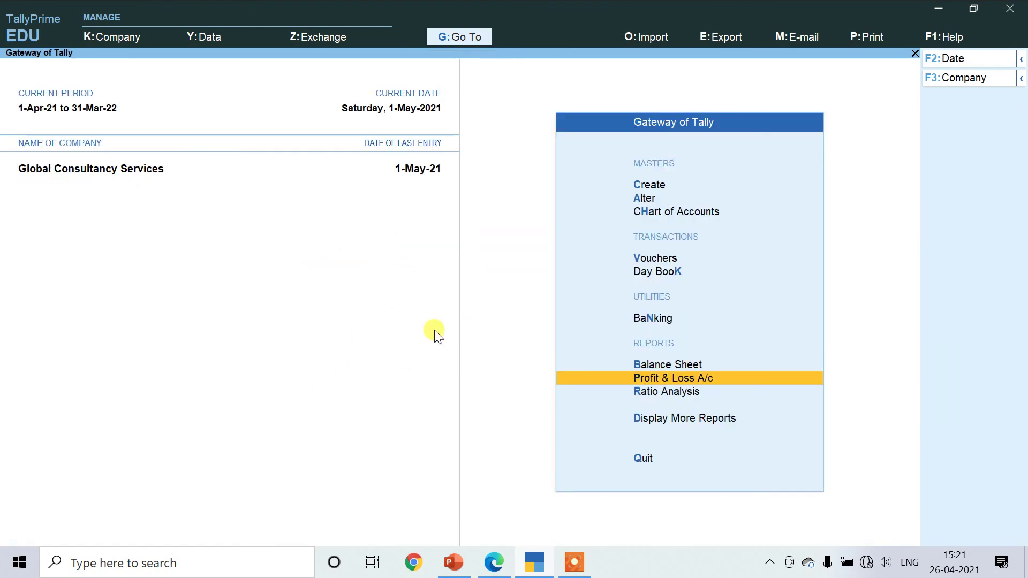
pyautogui.press('Return')
pyautogui.hotkey('alt', 'F1')
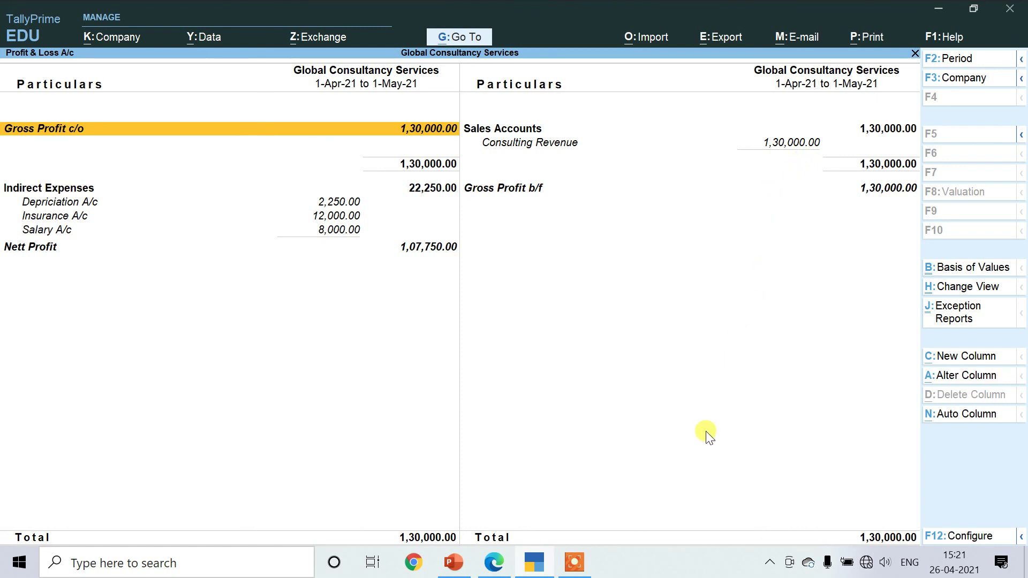
pyautogui.press('Escape')
# Step: Open the Day Book and show its vouchers for 1-Apr-21 to 1-May-21 in detailed form
pyautogui.press('Down')
pyautogui.press('Down')
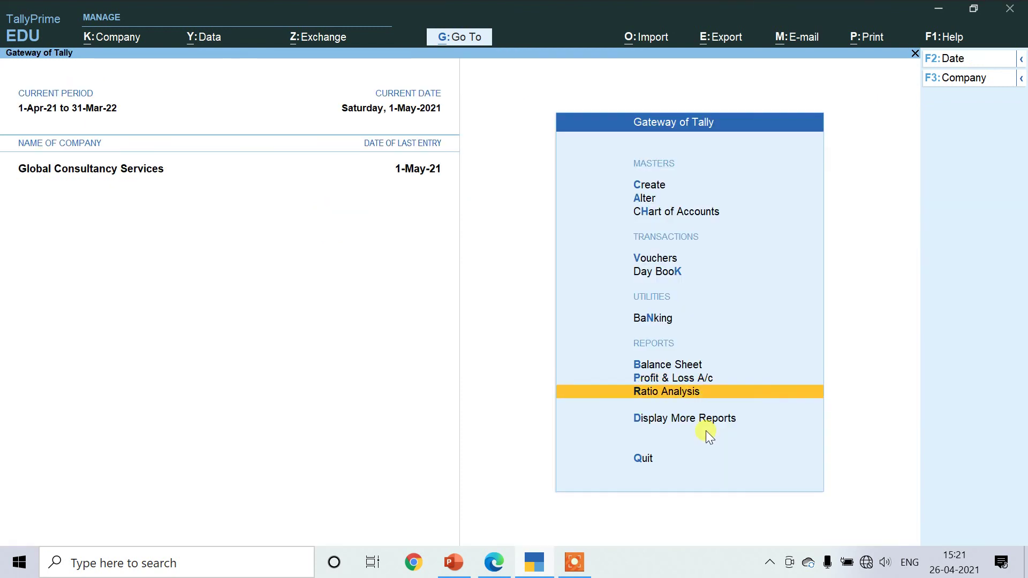
pyautogui.press('Up')
pyautogui.press('Up')
pyautogui.press('Up')
pyautogui.press('Up')
pyautogui.press('Up')
pyautogui.press('Down')
pyautogui.press('Return')
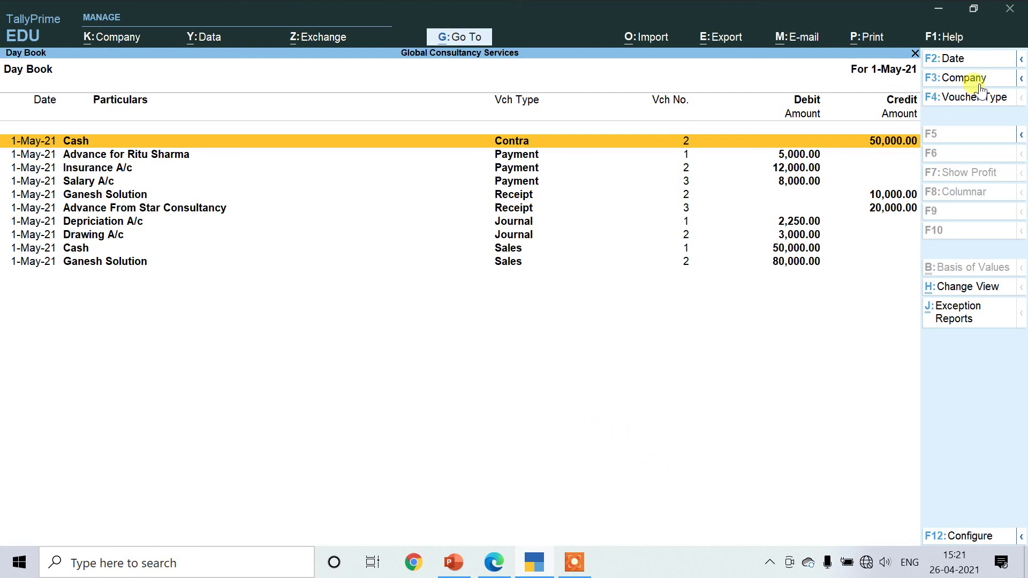
pyautogui.click(959, 59)
pyautogui.press('BackSpace')
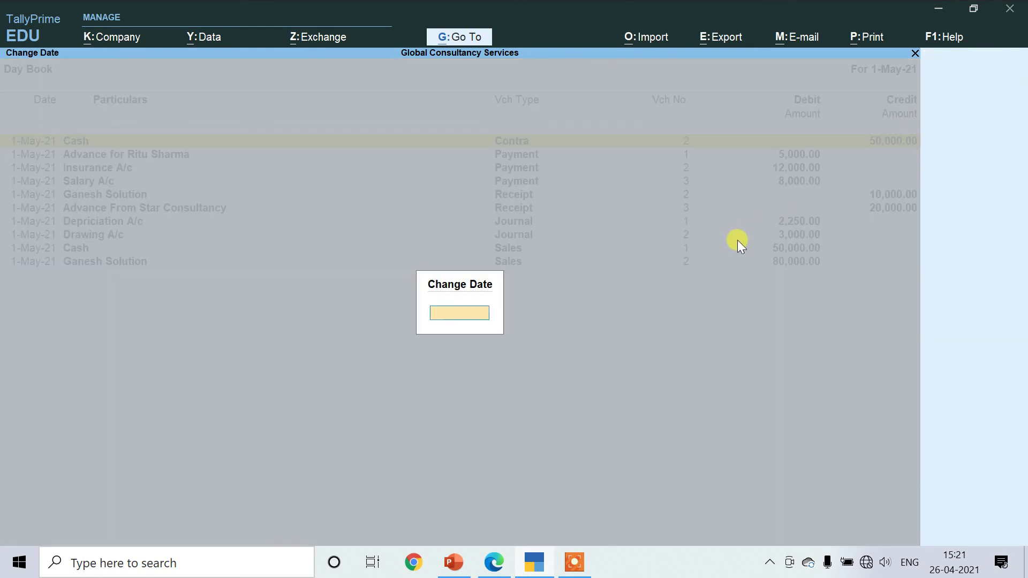
pyautogui.press('Return')
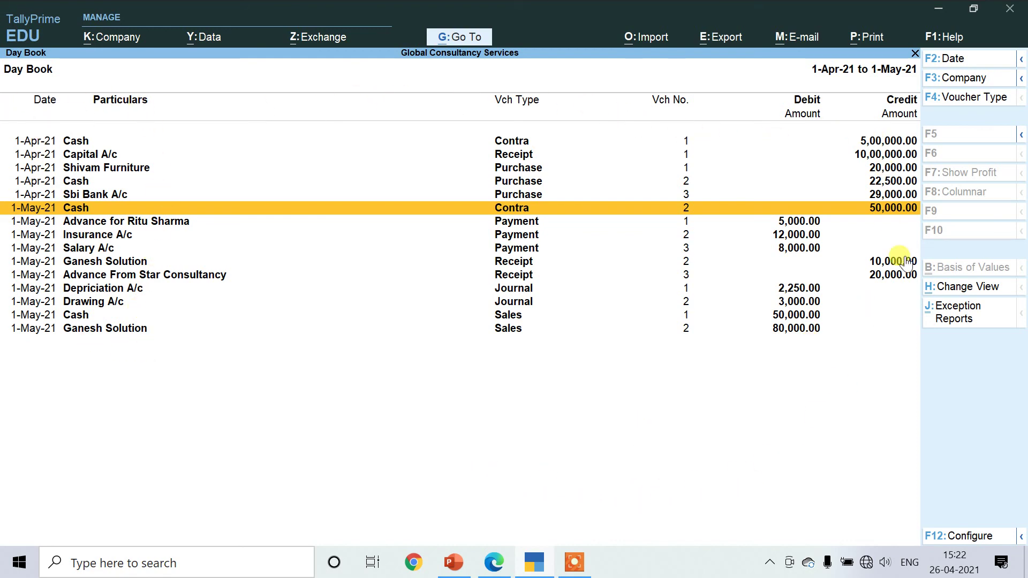
pyautogui.hotkey('alt', 'F1')
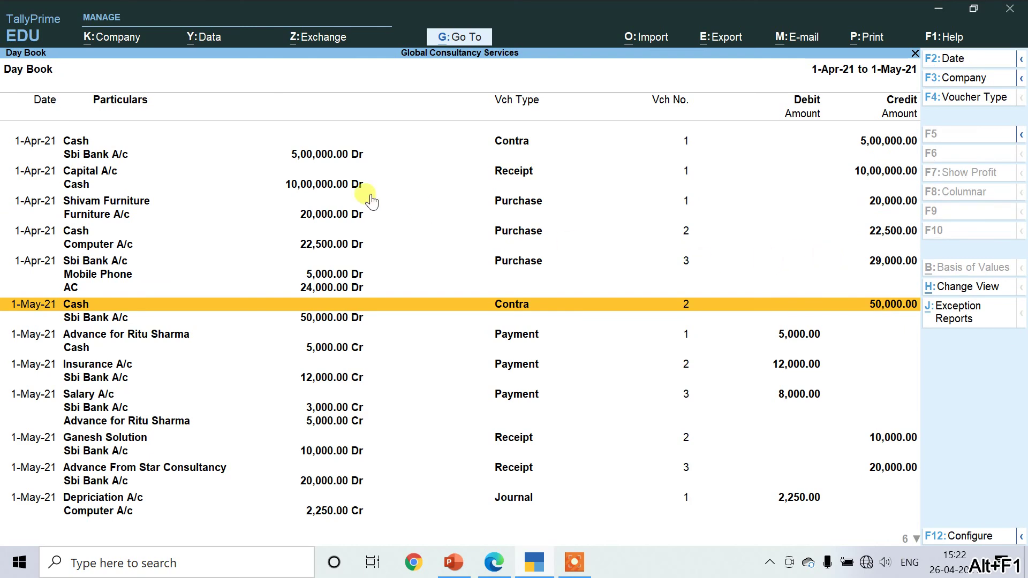
# Step: Review the detailed Day Book vouchers down to the last Ganesh Solution sales entry, and leave the report
pyautogui.press('Down')
pyautogui.press('Down')
pyautogui.press('Down')
pyautogui.press('Down')
pyautogui.press('Down')
pyautogui.press('Down')
pyautogui.press('Down')
pyautogui.press('Down')
pyautogui.press('Down')
pyautogui.press('Down')
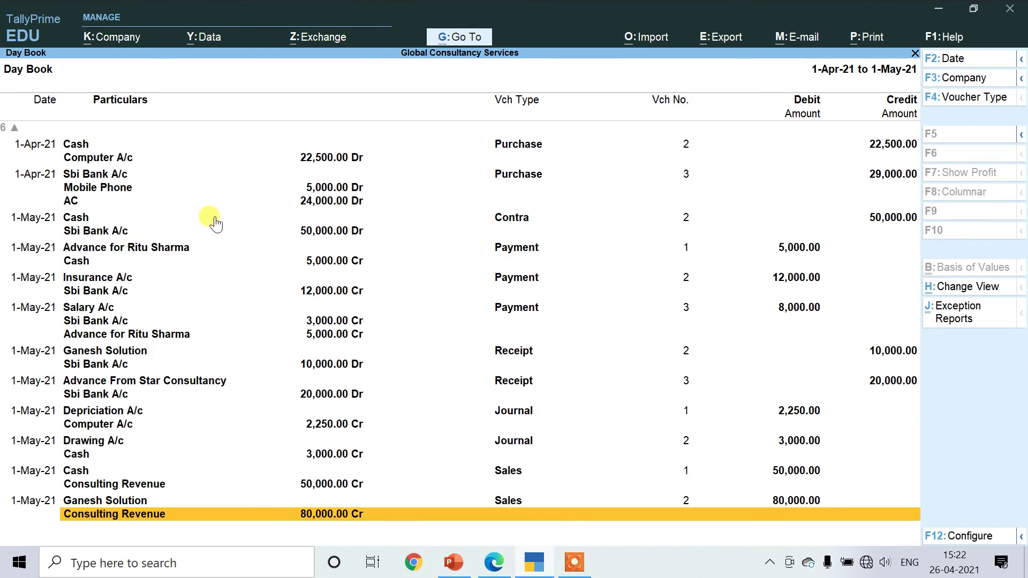
pyautogui.press('Escape')
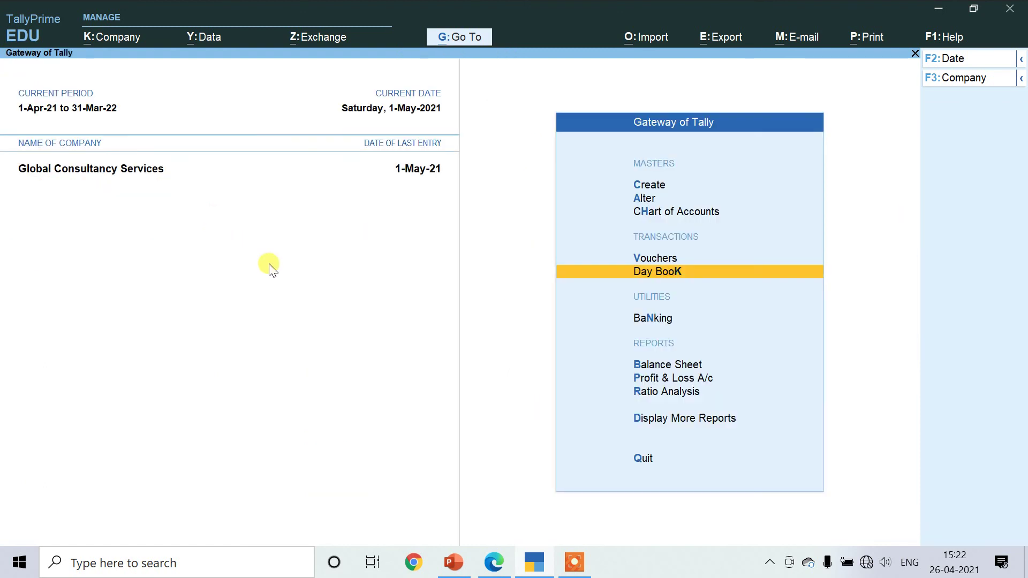
# Step: Open the Trial Balance from the additional reports and show it in detailed form
pyautogui.press('Down')
pyautogui.press('Down')
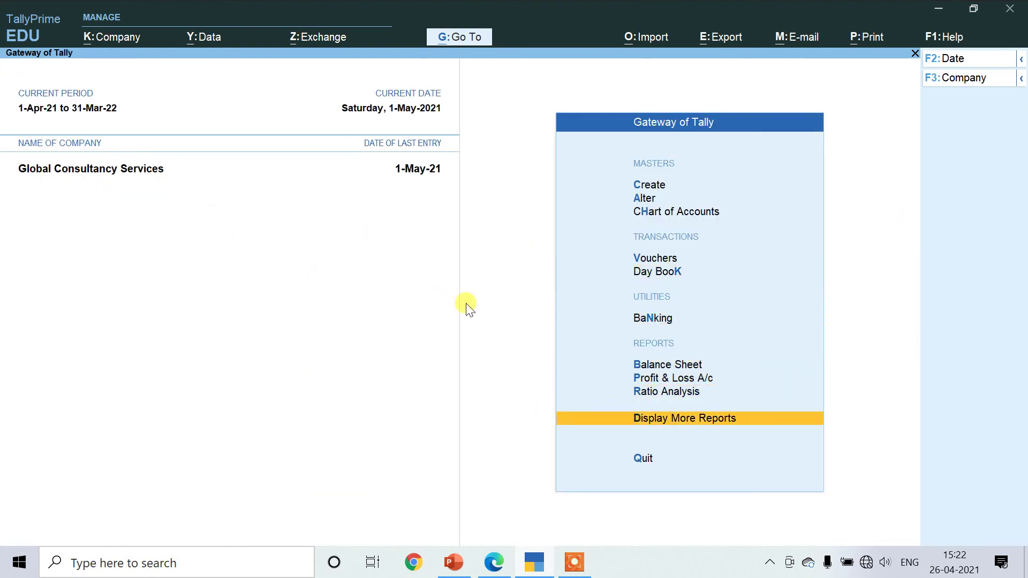
pyautogui.press('Return')
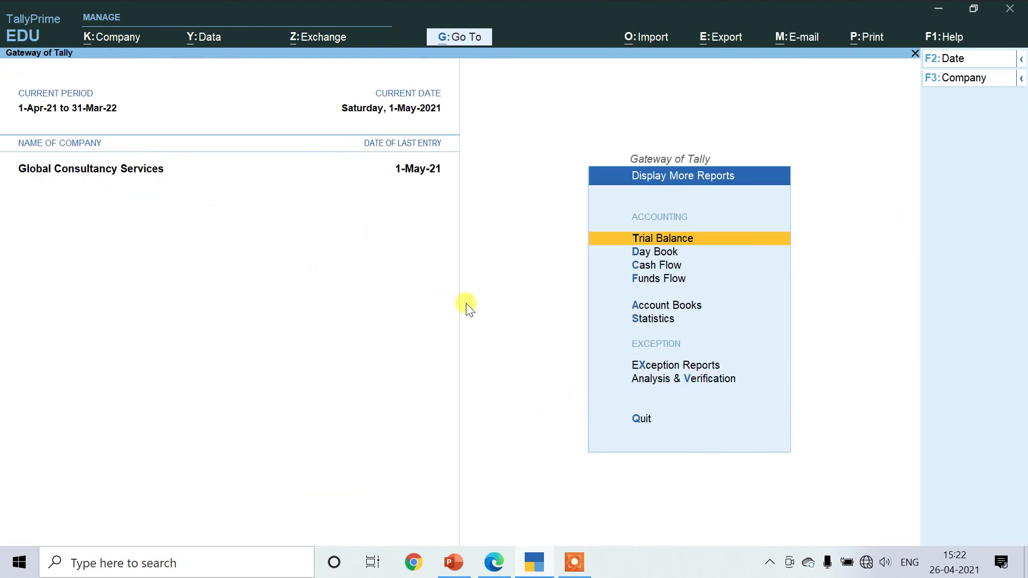
pyautogui.press('Return')
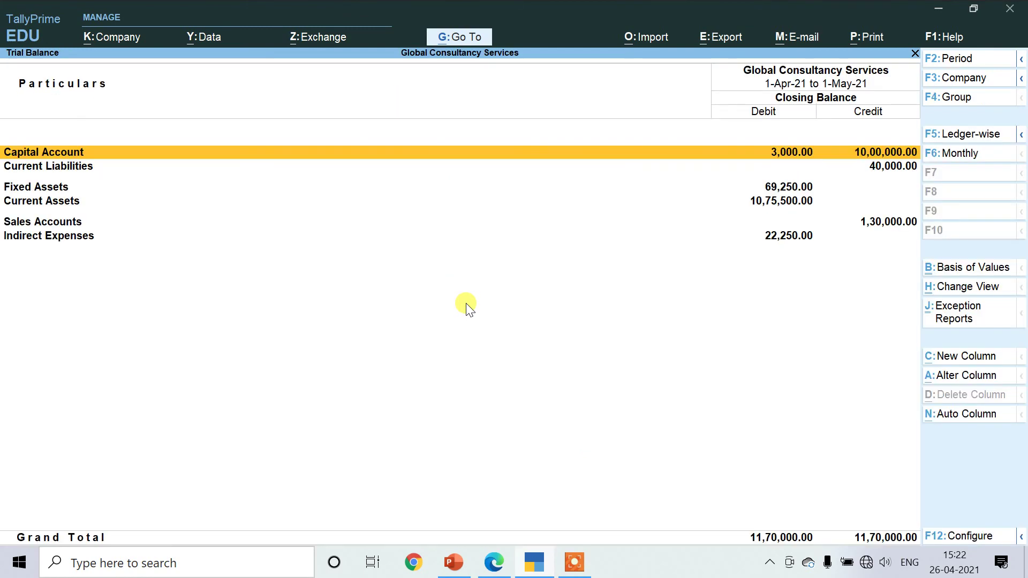
pyautogui.hotkey('alt', 'F1')
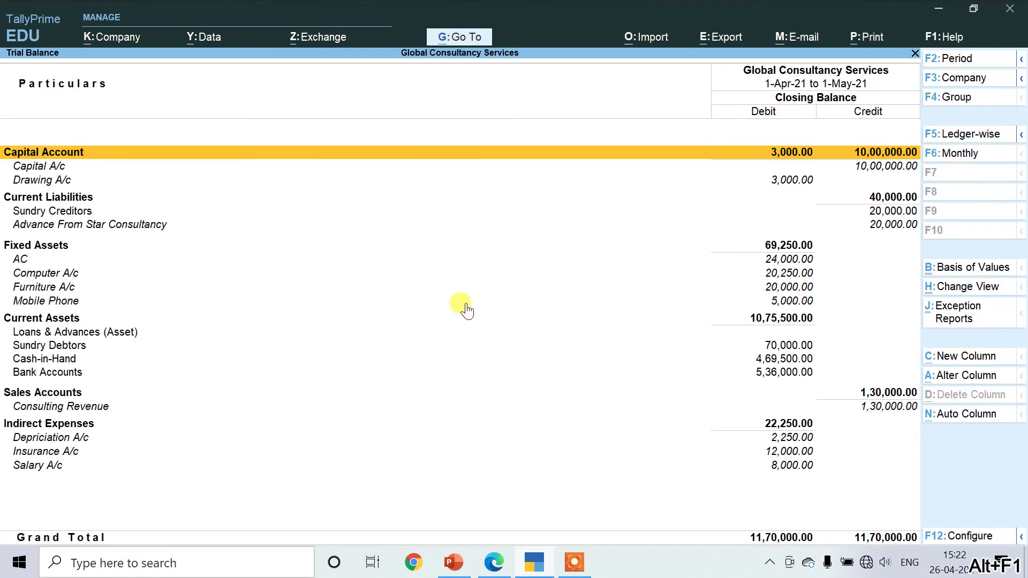
# Step: Examine the Trial Balance's group and ledger balances from Capital Account down to Salary A/c, and leave the report
pyautogui.press('Down')
pyautogui.press('Down')
pyautogui.press('Down')
pyautogui.press('Down')
pyautogui.press('Down')
pyautogui.press('Down')
pyautogui.press('Down')
pyautogui.press('Down')
pyautogui.press('Down')
pyautogui.press('Down')
pyautogui.press('Down')
pyautogui.press('Down')
pyautogui.press('Down')
pyautogui.press('Down')
pyautogui.press('Down')
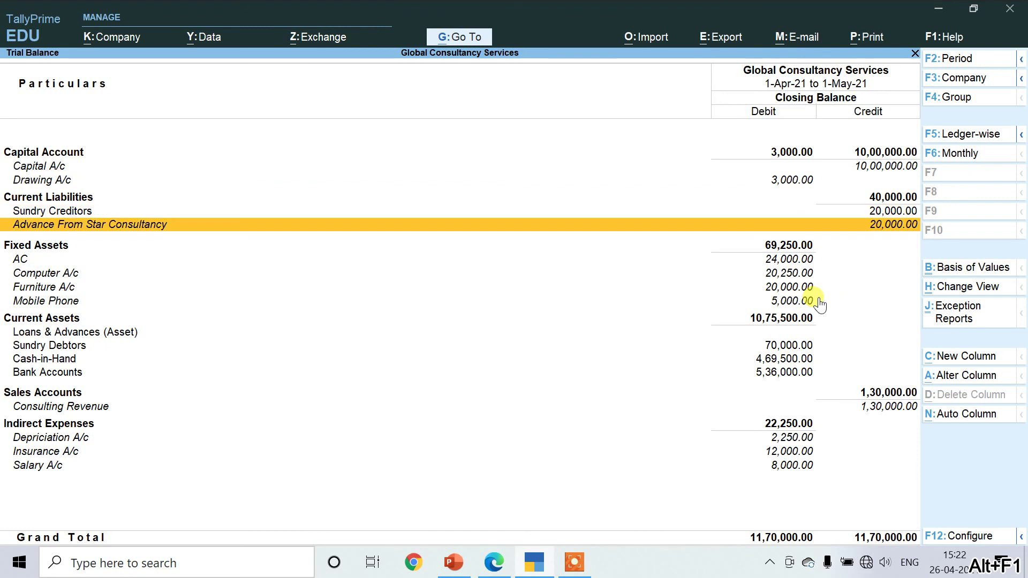
pyautogui.press('Down')
pyautogui.press('Down')
pyautogui.press('Down')
pyautogui.press('Down')
pyautogui.press('Down')
pyautogui.press('Down')
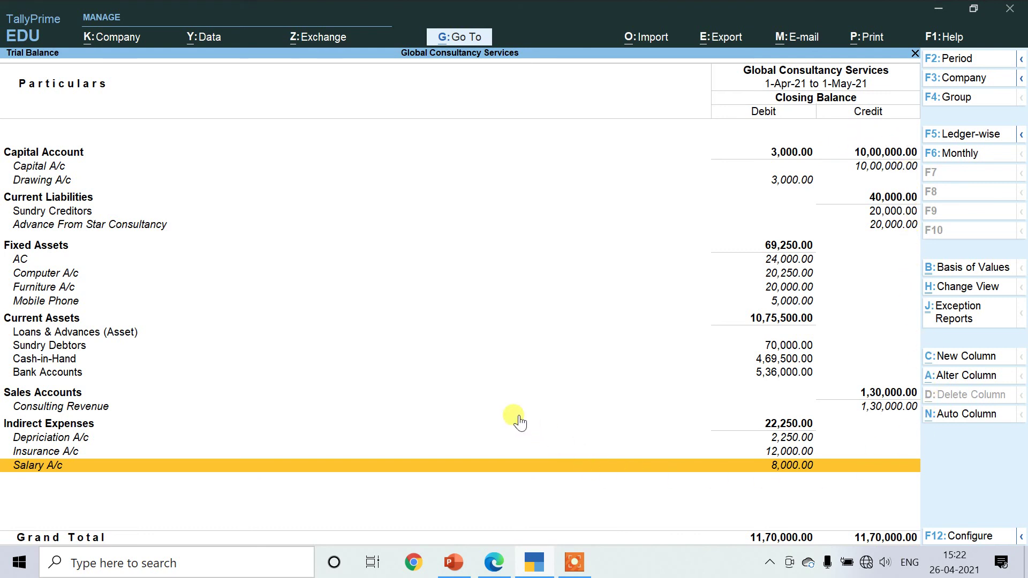
pyautogui.press('Escape')
# Step: Go through the additional reports to Account Books and open its ledger selection
pyautogui.press('Down')
pyautogui.press('Down')
pyautogui.press('Down')
pyautogui.press('Down')
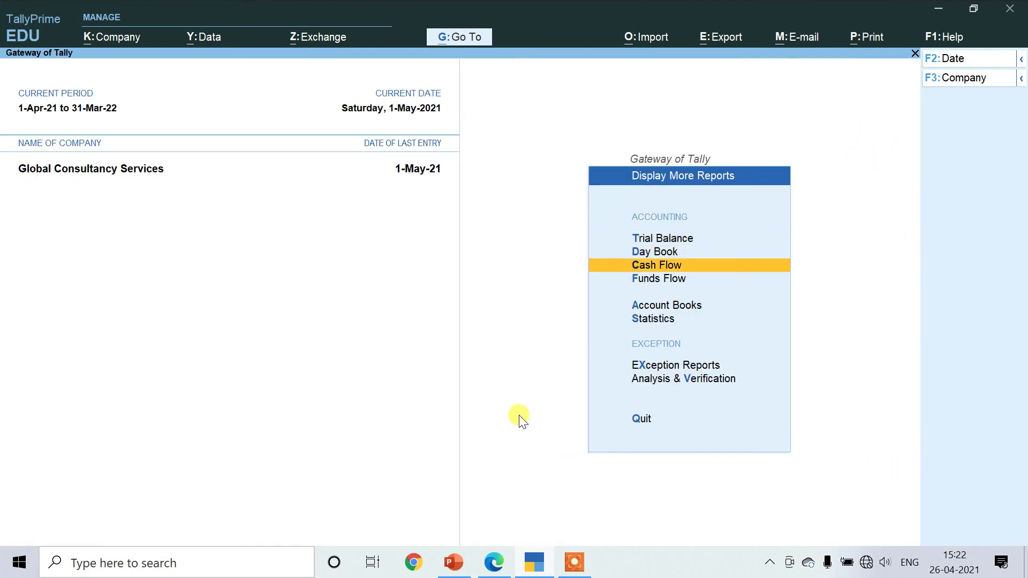
pyautogui.press('Up')
pyautogui.press('Up')
pyautogui.press('Up')
pyautogui.press('Down')
pyautogui.press('Down')
pyautogui.press('Down')
pyautogui.press('Down')
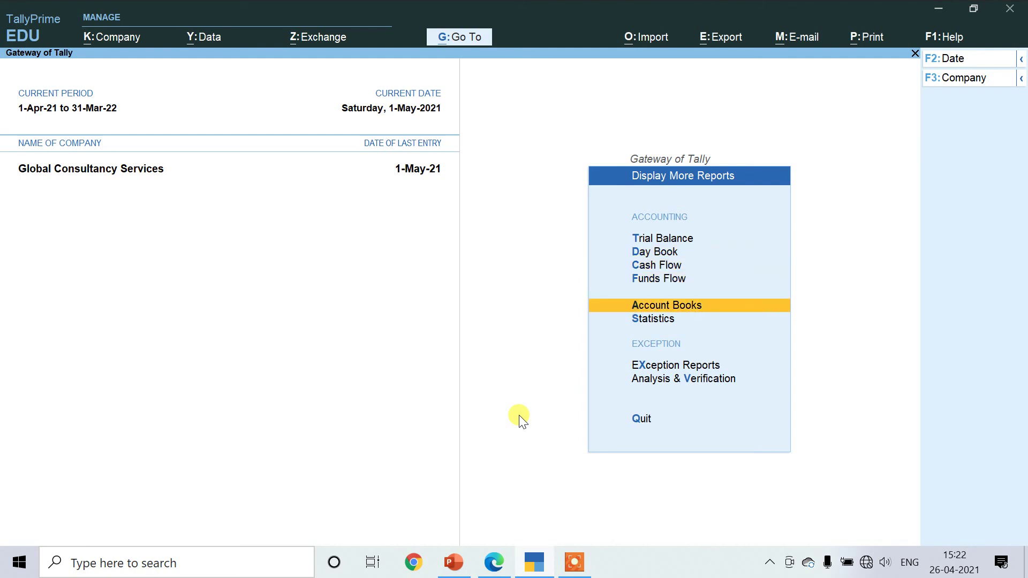
pyautogui.press('Up')
pyautogui.press('Return')
pyautogui.press('Down')
pyautogui.press('Down')
pyautogui.press('Up')
pyautogui.press('Return')
# Step: Browse the list of ledgers and view the ledger vouchers of Capital A/c
pyautogui.press('Down')
pyautogui.press('Down')
pyautogui.press('Down')
pyautogui.press('Up')
pyautogui.press('Down')
pyautogui.press('Down')
pyautogui.press('Down')
pyautogui.press('Down')
pyautogui.press('Down')
pyautogui.press('Down')
pyautogui.press('Down')
pyautogui.press('Up')
pyautogui.press('Up')
pyautogui.press('Up')
pyautogui.press('Up')
pyautogui.press('Up')
pyautogui.press('Up')
pyautogui.press('Return')
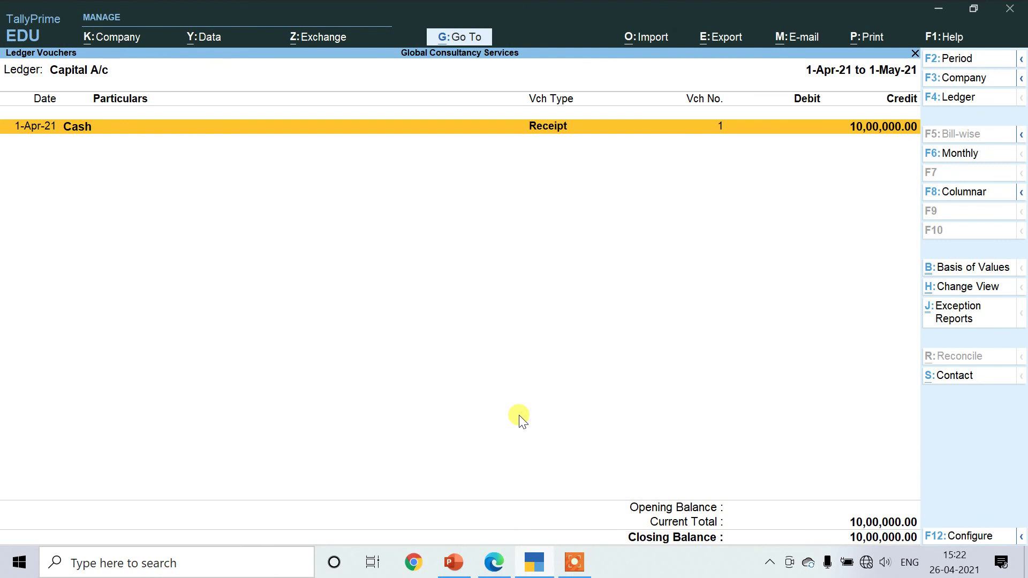
# Step: View the ledger vouchers of Furniture A/c, and return to the Gateway of Tally
pyautogui.press('Escape')
pyautogui.press('Down')
pyautogui.press('Down')
pyautogui.press('Down')
pyautogui.press('Down')
pyautogui.press('Down')
pyautogui.press('Down')
pyautogui.press('Down')
pyautogui.press('Down')
pyautogui.press('Up')
pyautogui.press('Up')
pyautogui.press('Return')
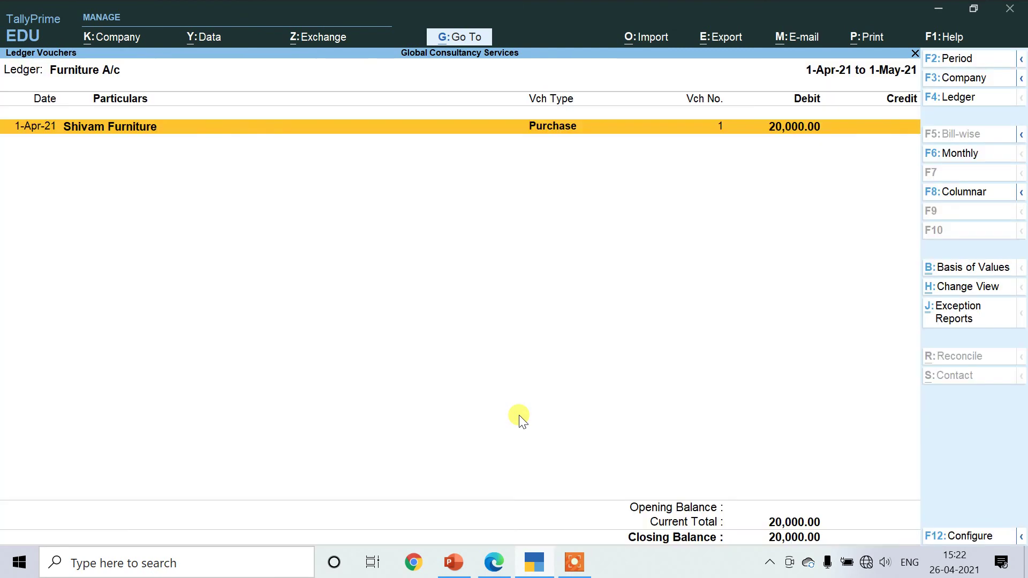
pyautogui.press('Escape')
pyautogui.press('Escape')
pyautogui.press('Escape')
pyautogui.press('Escape')
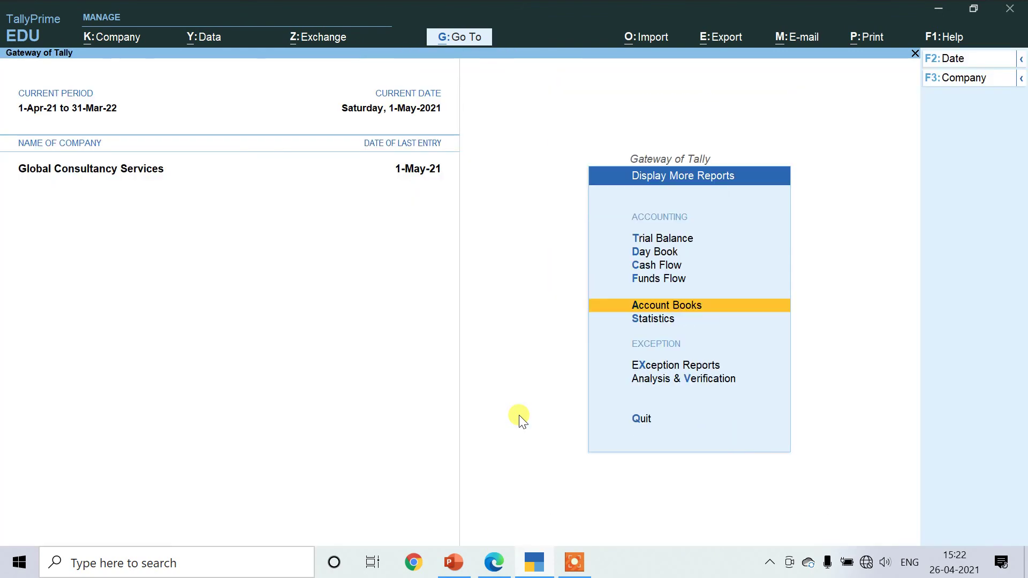
pyautogui.press('Escape')
pyautogui.press('n')
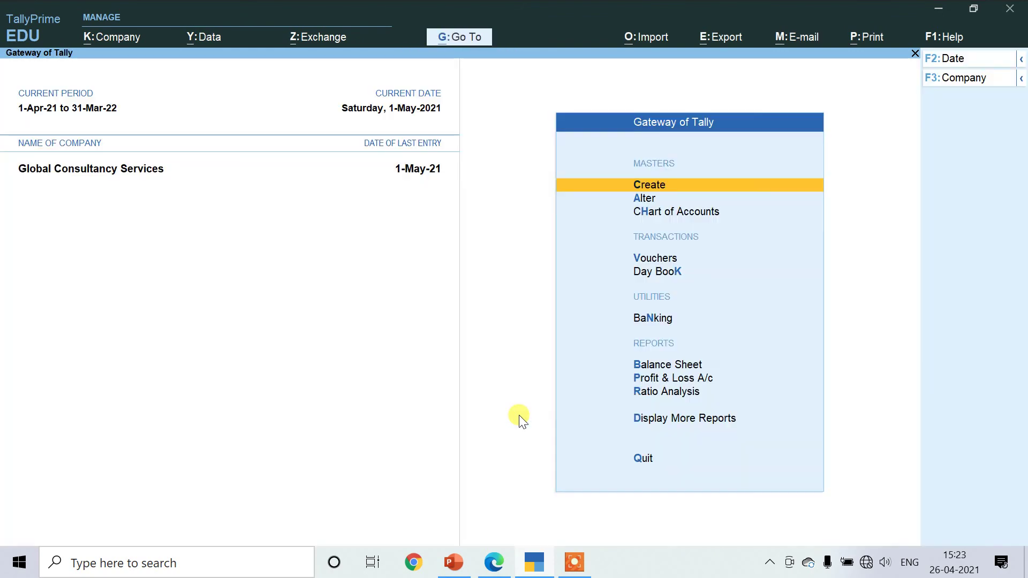
pyautogui.press('Down')
pyautogui.press('Down')
pyautogui.press('Down')
pyautogui.press('Down')
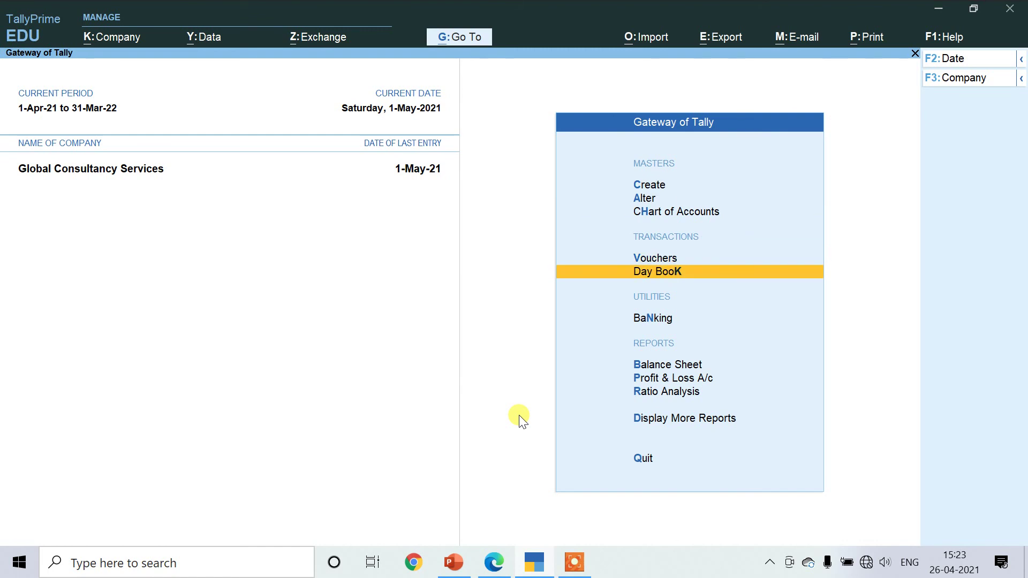
pyautogui.press('Escape')
pyautogui.press('n')
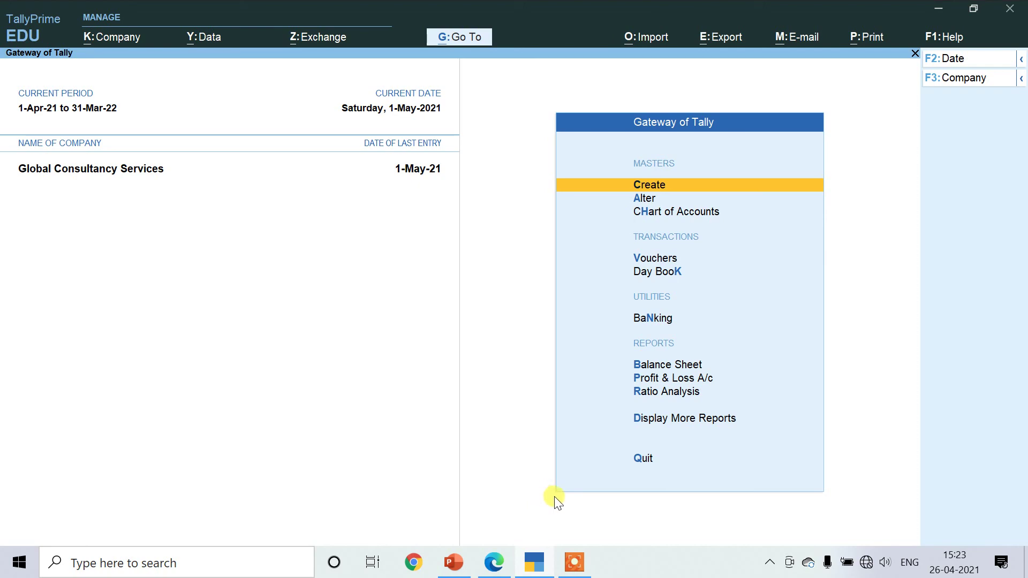
pyautogui.click(574, 562)
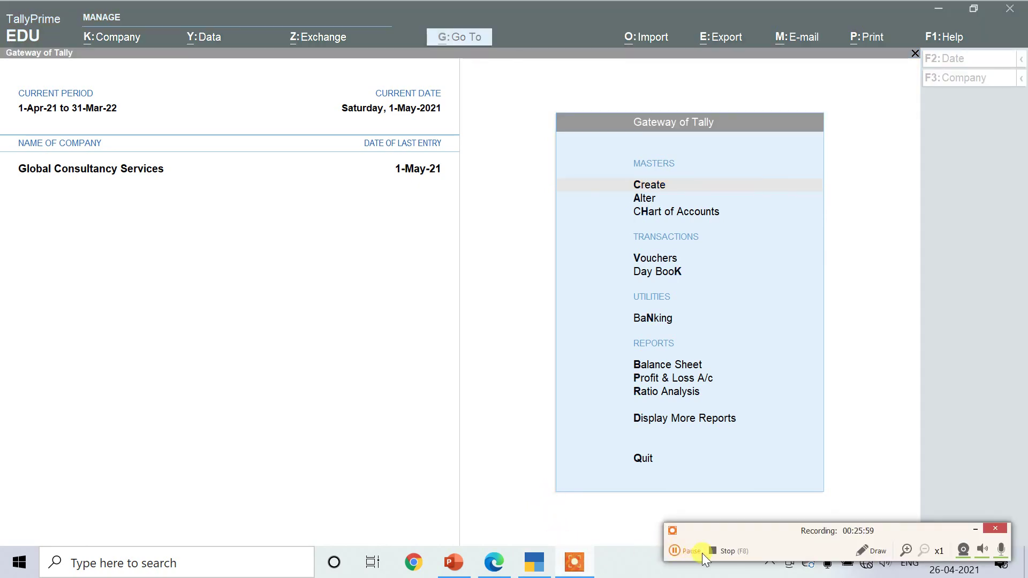